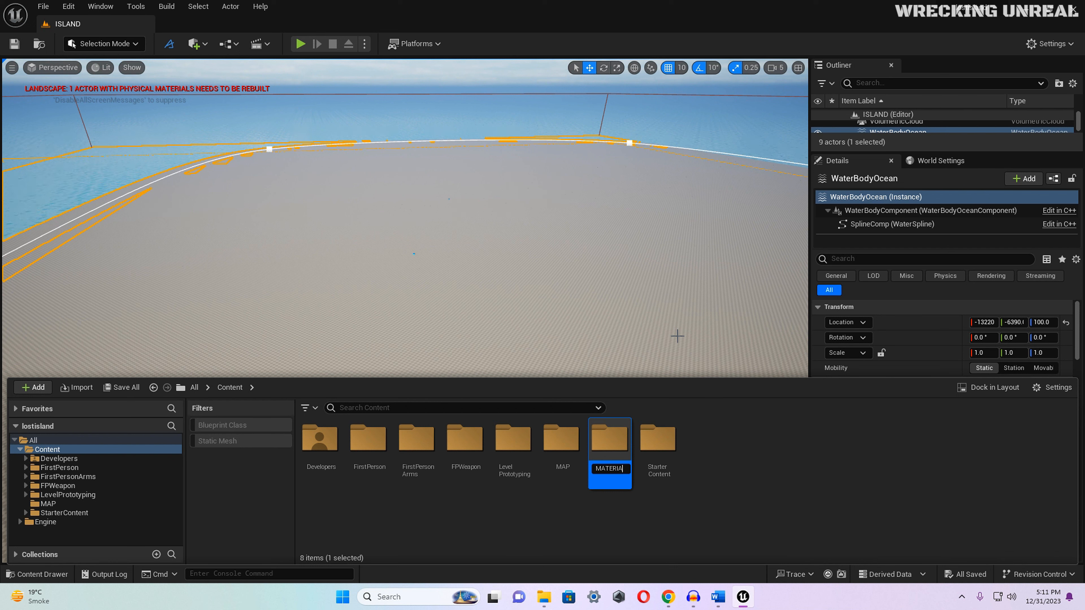
Step: Name the new content folder MASTERMATERIAL and open it
{"action": "type", "text": "L"}
{"action": "key", "text": "Return"}
{"action": "double_click", "coordinate": [615, 449]}
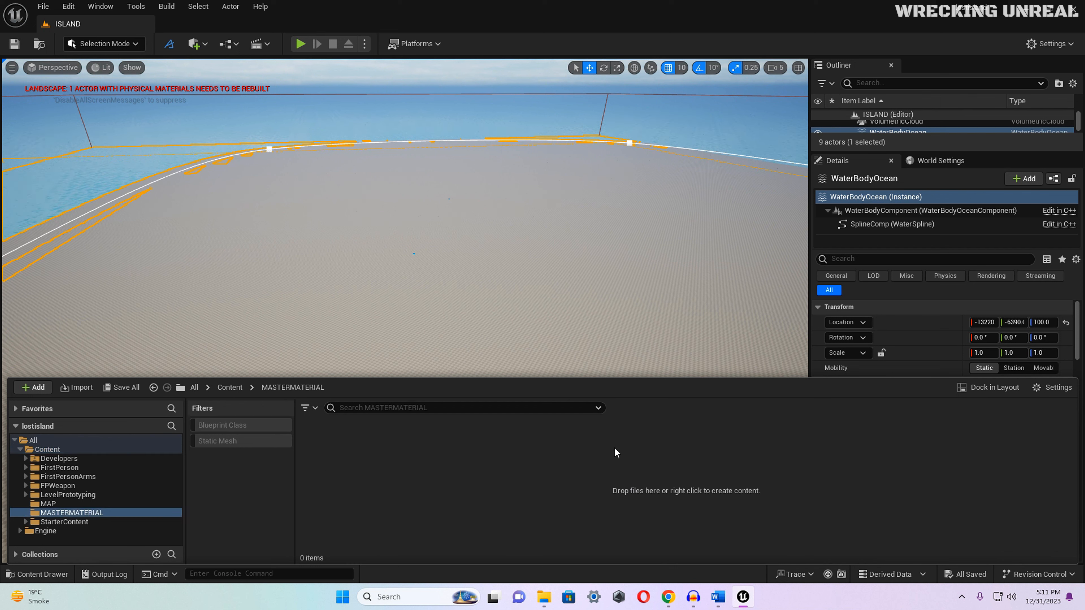
Step: Create a material named LANDSCAPEMASTER in the MASTERMATERIAL folder
{"action": "right_click", "coordinate": [383, 465]}
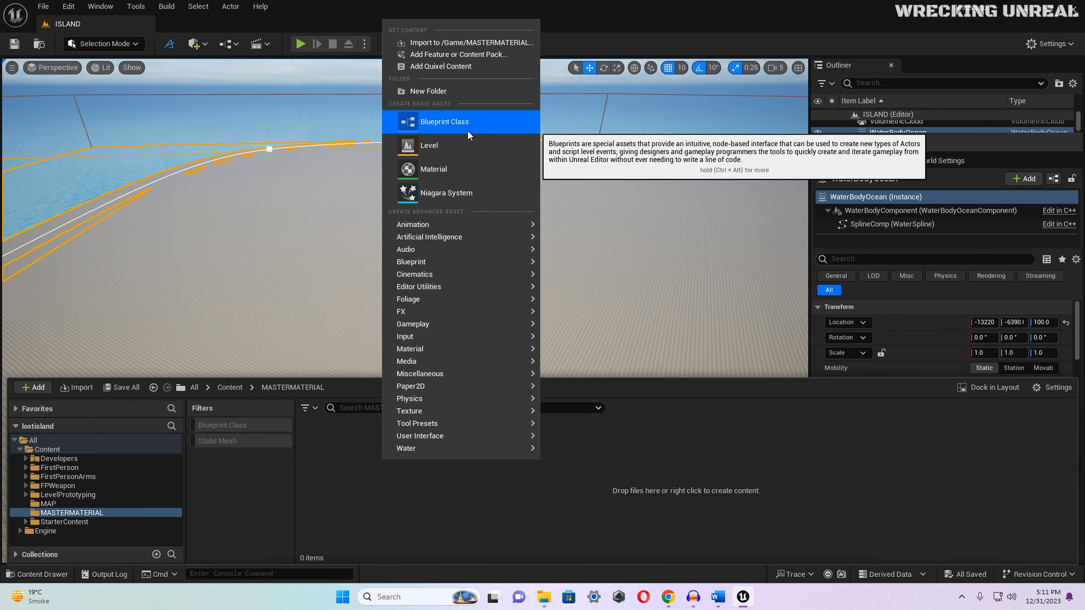
{"action": "left_click", "coordinate": [461, 170]}
{"action": "type", "text": "LANDS"}
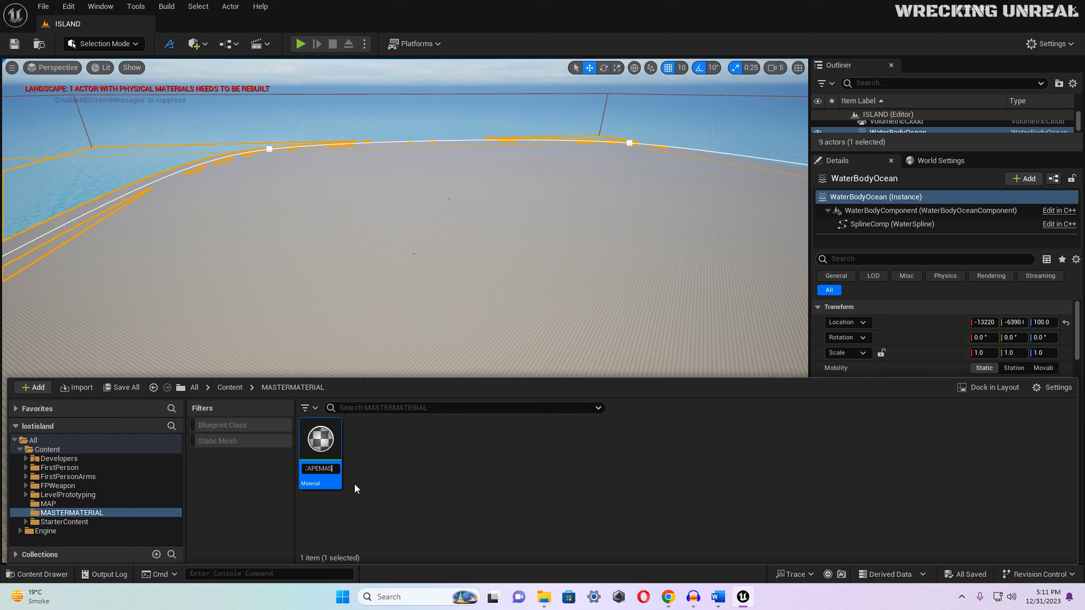
{"action": "type", "text": "CAPEMASTER"}
{"action": "key", "text": "Return"}
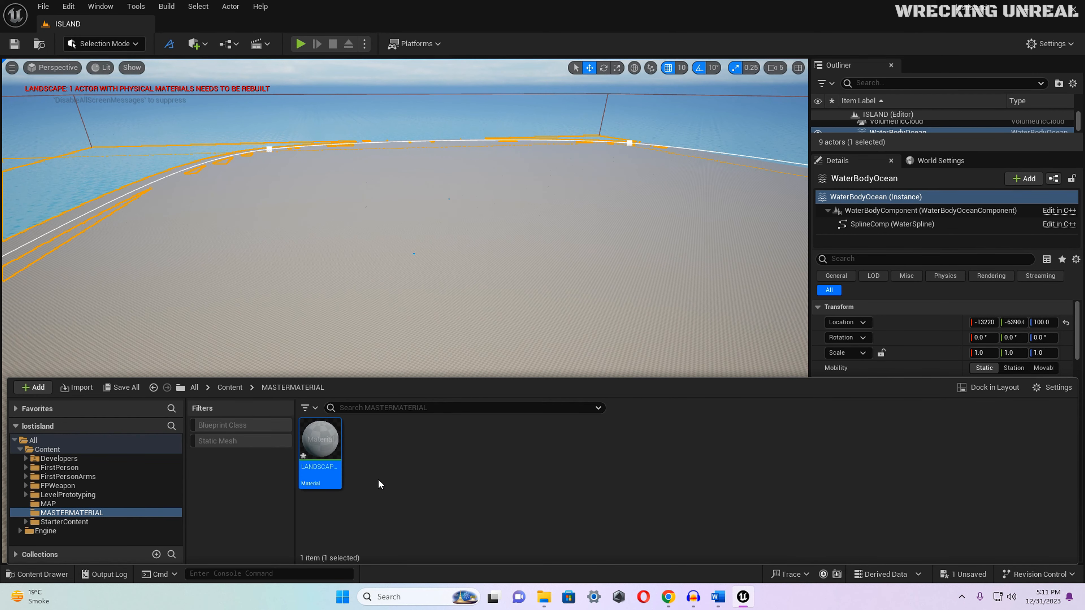
Step: Inspect the output node in the LANDSCAPEMASTER material graph and close the material editor
{"action": "double_click", "coordinate": [320, 434]}
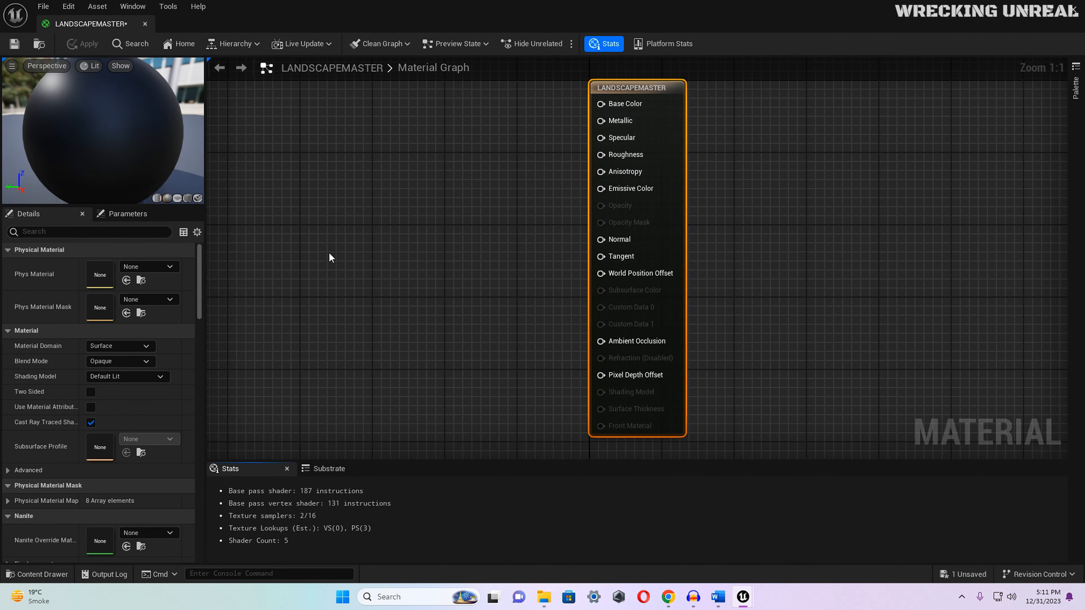
{"action": "scroll", "coordinate": [342, 263], "scroll_direction": "down", "scroll_amount": 1}
{"action": "right_click_drag", "start_coordinate": [348, 255], "coordinate": [584, 255]}
{"action": "scroll", "coordinate": [504, 255], "scroll_direction": "down", "scroll_amount": 1}
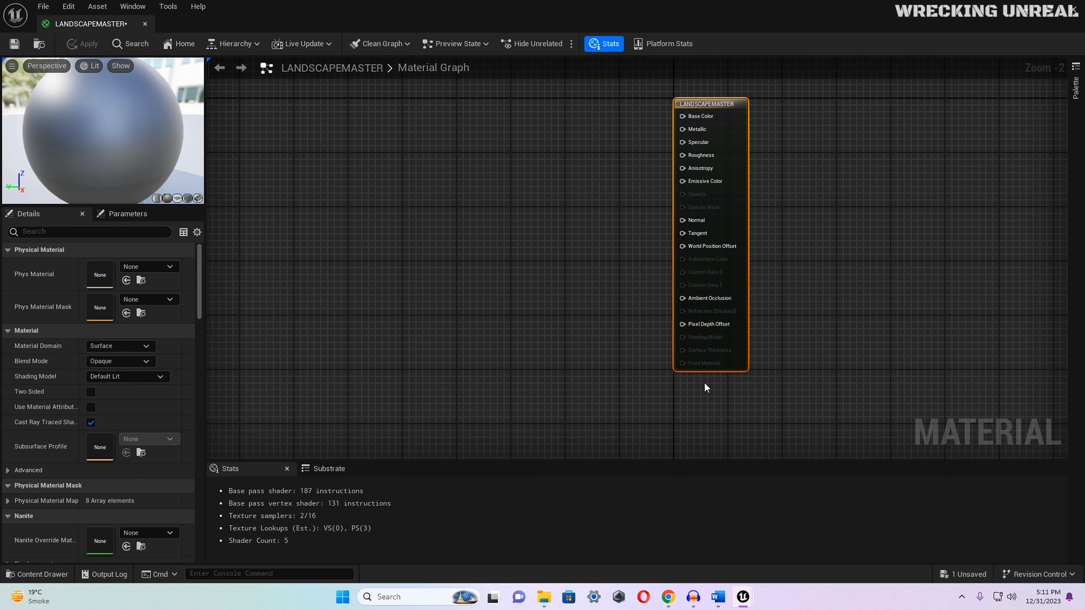
{"action": "left_click", "coordinate": [146, 23]}
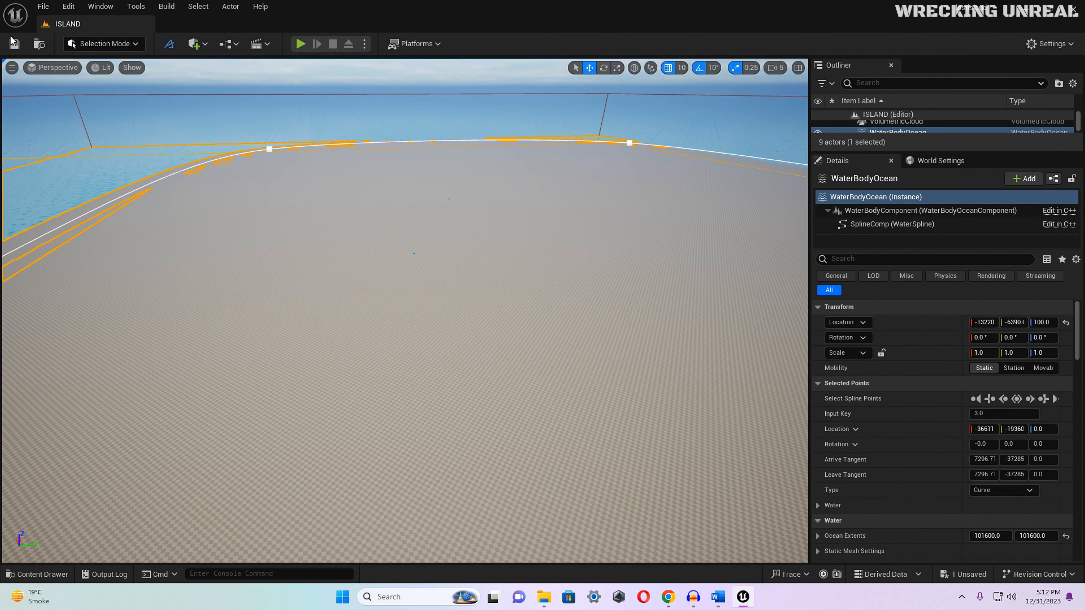
Step: Save the level and all unsaved content, and close the Unreal Editor
{"action": "left_click", "coordinate": [13, 45]}
{"action": "key", "text": "ctrl+space"}
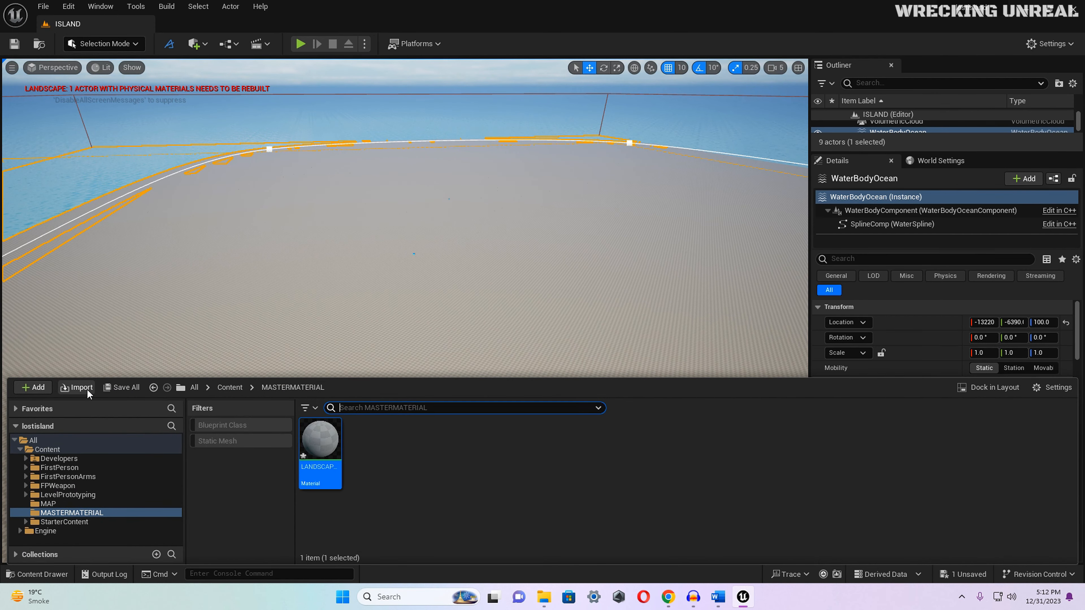
{"action": "left_click", "coordinate": [121, 387]}
{"action": "left_click", "coordinate": [624, 426]}
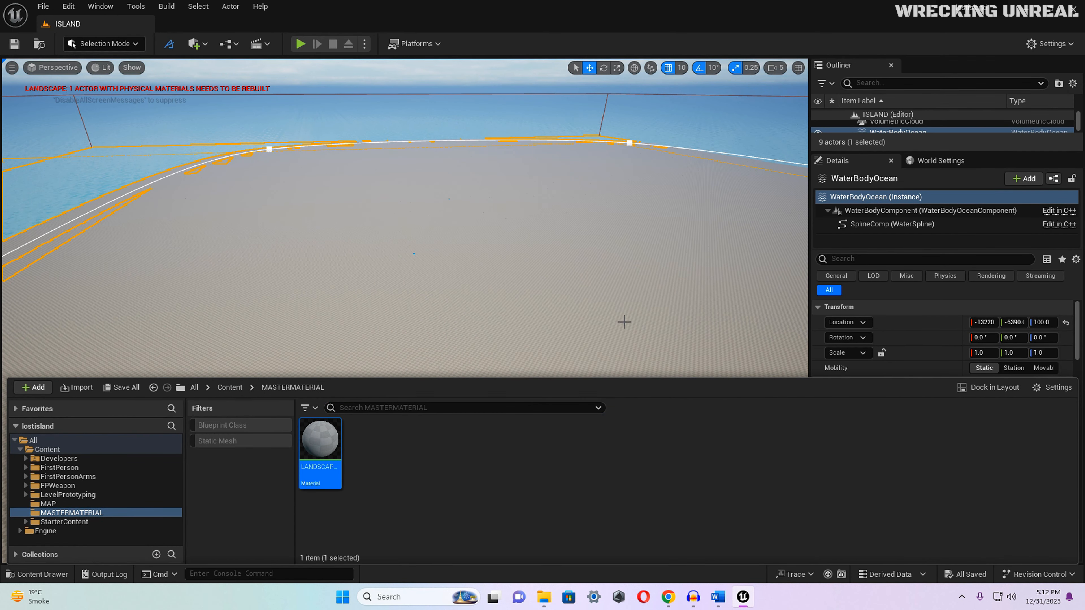
{"action": "key", "text": "ctrl+space"}
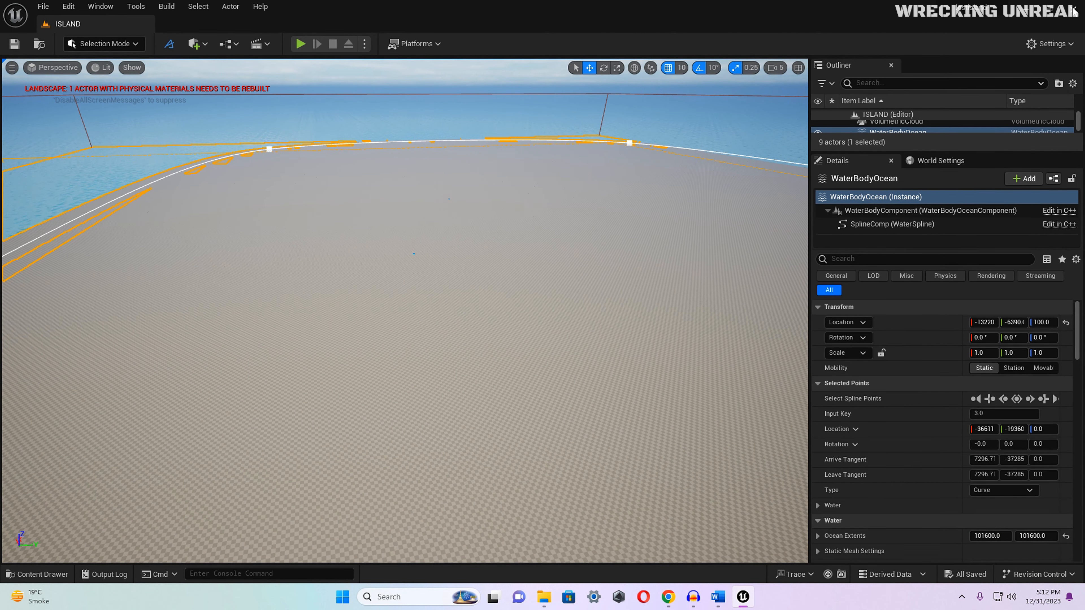
{"action": "left_click", "coordinate": [1074, 10]}
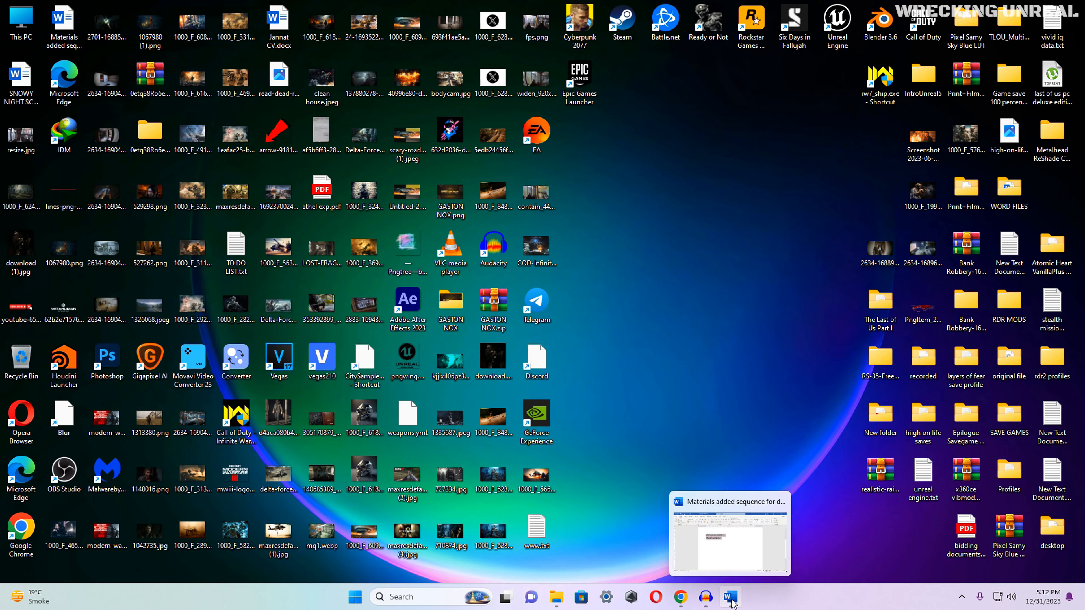
Step: Switch to the Word document and copy the lines r.Nanite.AllowTessellation=1 and r.Nanite.Tessellation=1
{"action": "left_click", "coordinate": [732, 599]}
{"action": "left_click", "coordinate": [385, 254]}
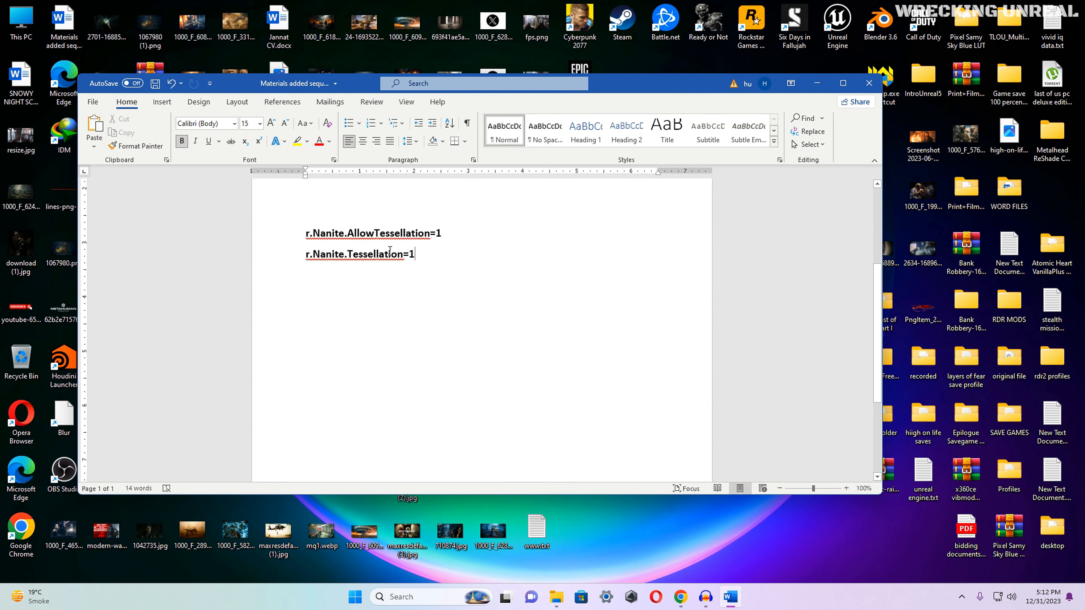
{"action": "key", "text": "ctrl+a"}
{"action": "key", "text": "ctrl+c"}
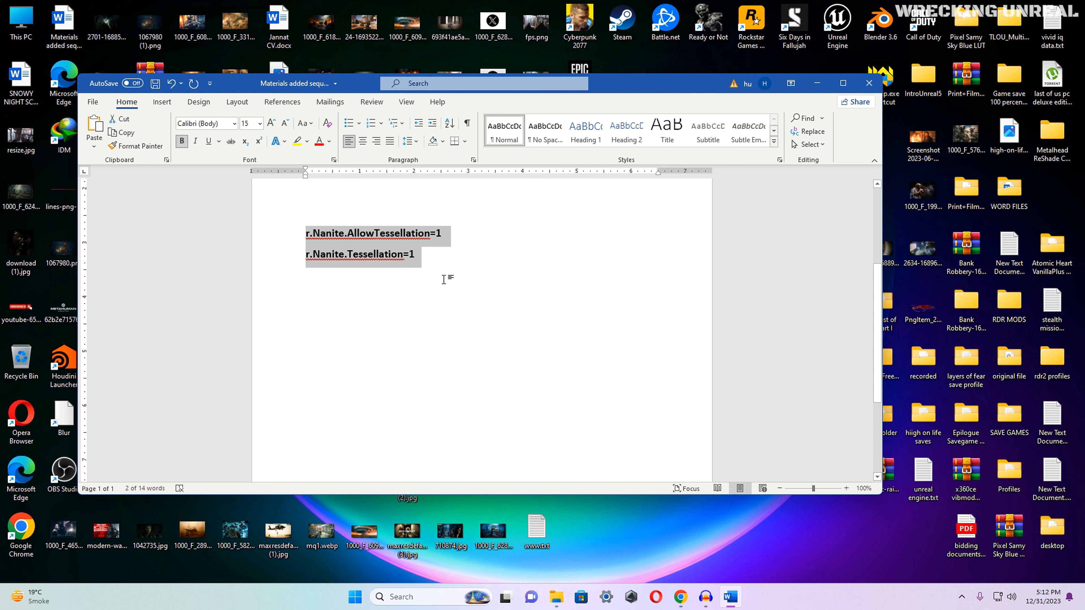
{"action": "left_click", "coordinate": [819, 85]}
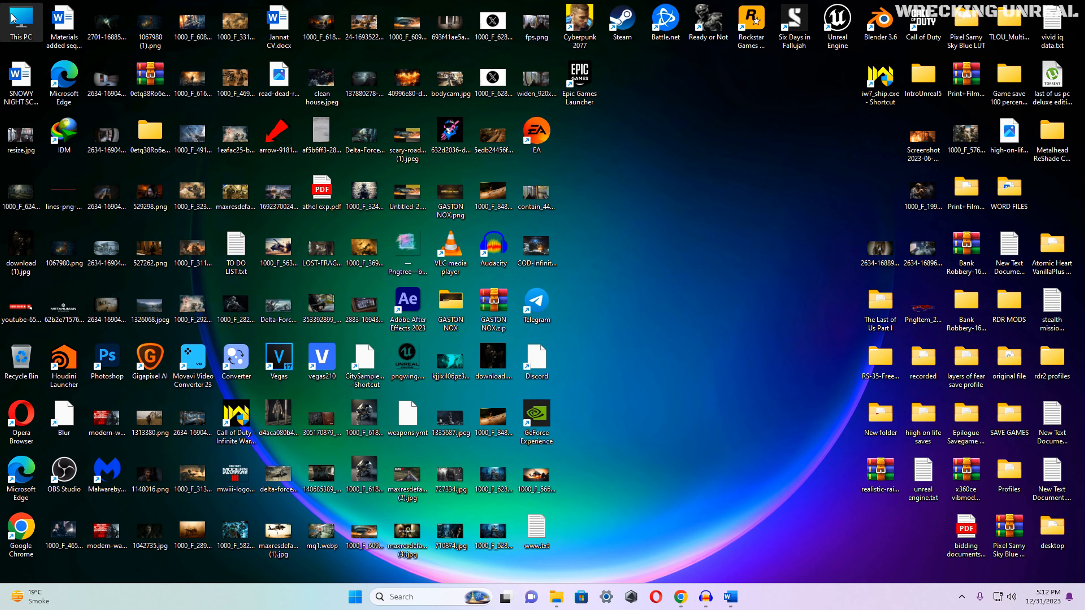
Step: In File Explorer, browse to the lostisland project's Config folder under Unreal Projects on drive E and open DefaultEngine.ini
{"action": "double_click", "coordinate": [13, 19]}
{"action": "double_click", "coordinate": [290, 116]}
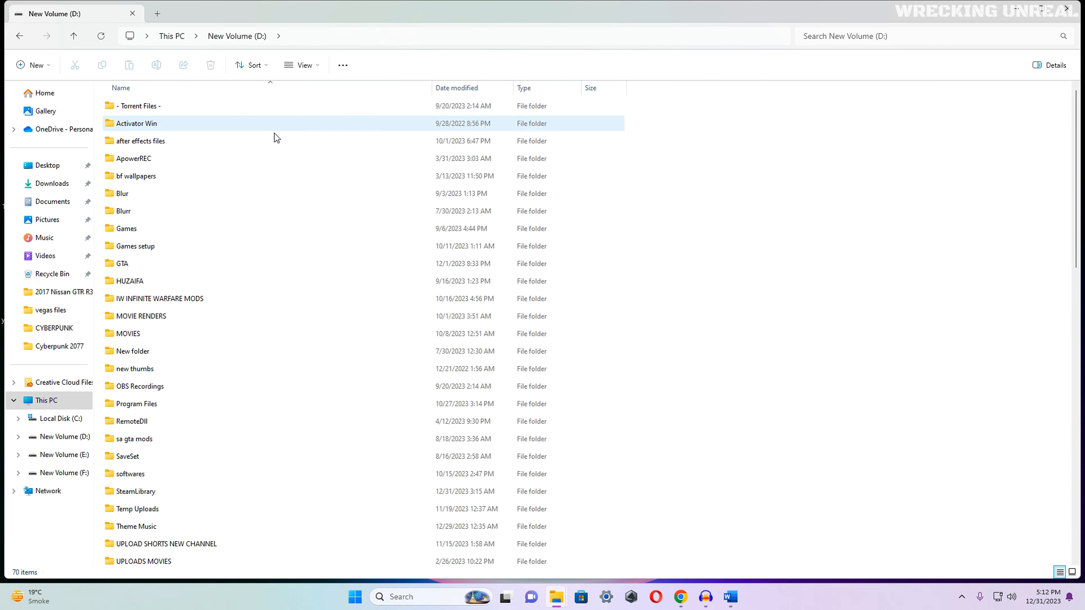
{"action": "left_click", "coordinate": [19, 36]}
{"action": "double_click", "coordinate": [395, 116]}
{"action": "left_click", "coordinate": [188, 281]}
{"action": "double_click", "coordinate": [187, 281]}
{"action": "double_click", "coordinate": [149, 128]}
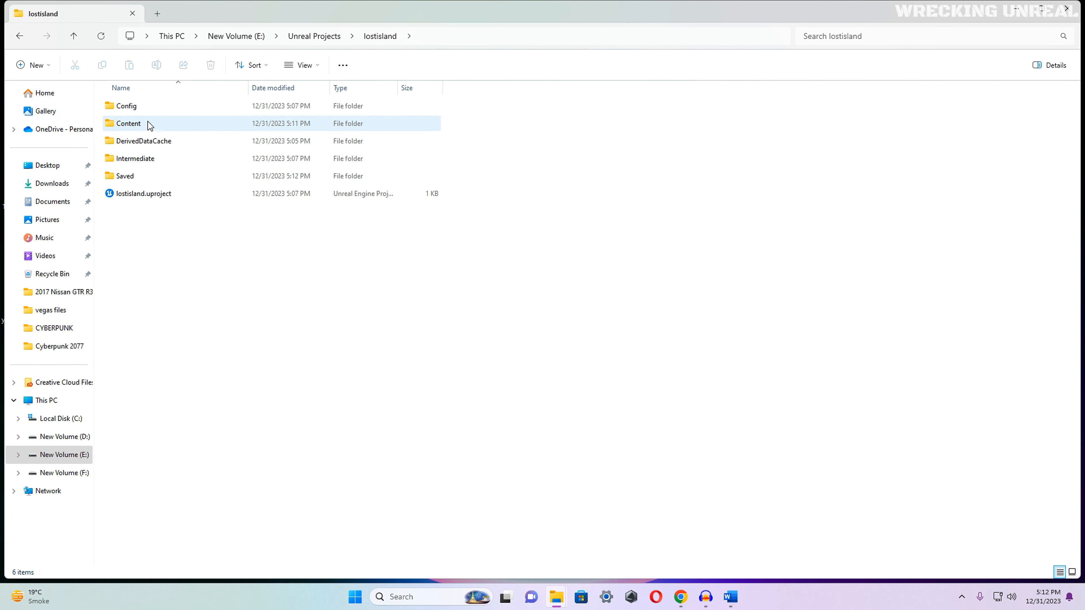
{"action": "double_click", "coordinate": [143, 108]}
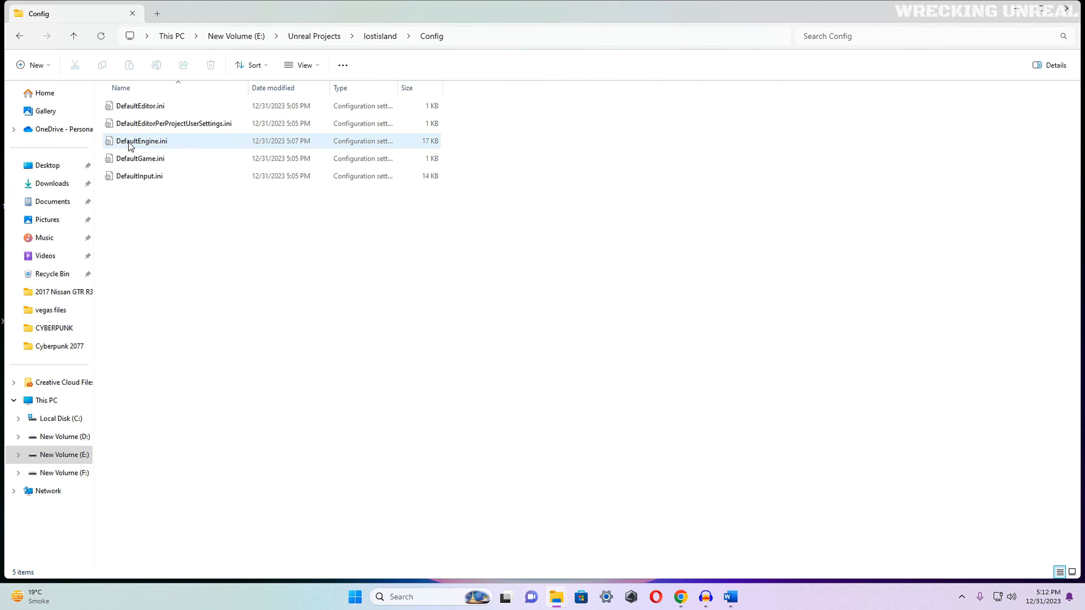
{"action": "double_click", "coordinate": [151, 143]}
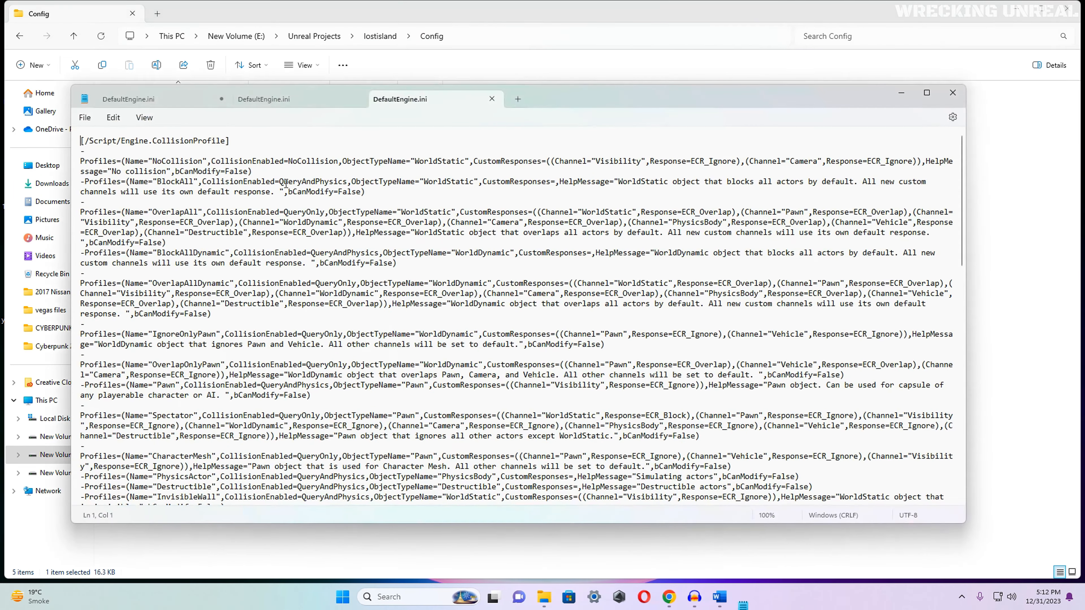
Step: Find the [/Script/Engine.RendererSettings] section by searching for RENDER and remove the blank lines between its entries
{"action": "key", "text": "ctrl+w"}
{"action": "key", "text": "ctrl+f"}
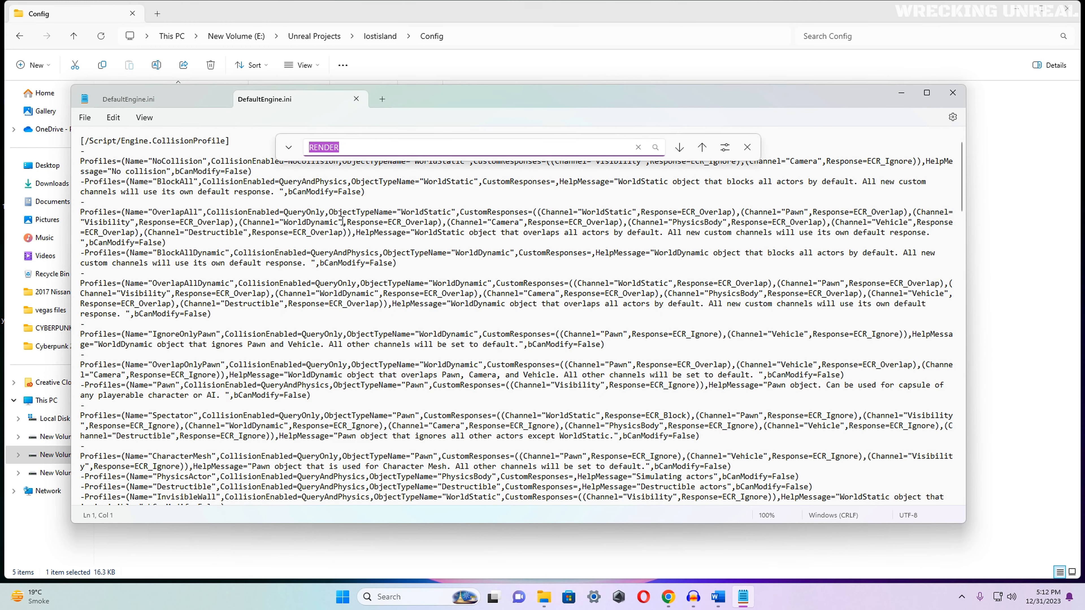
{"action": "key", "text": "Return"}
{"action": "scroll", "coordinate": [214, 342], "scroll_direction": "down", "scroll_amount": 9}
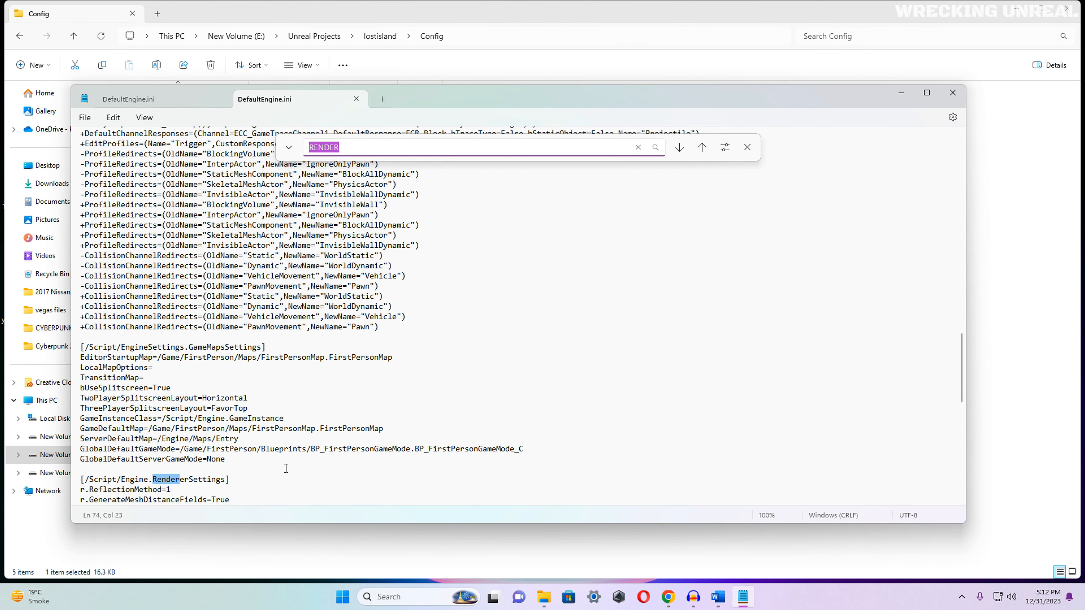
{"action": "left_click", "coordinate": [103, 302]}
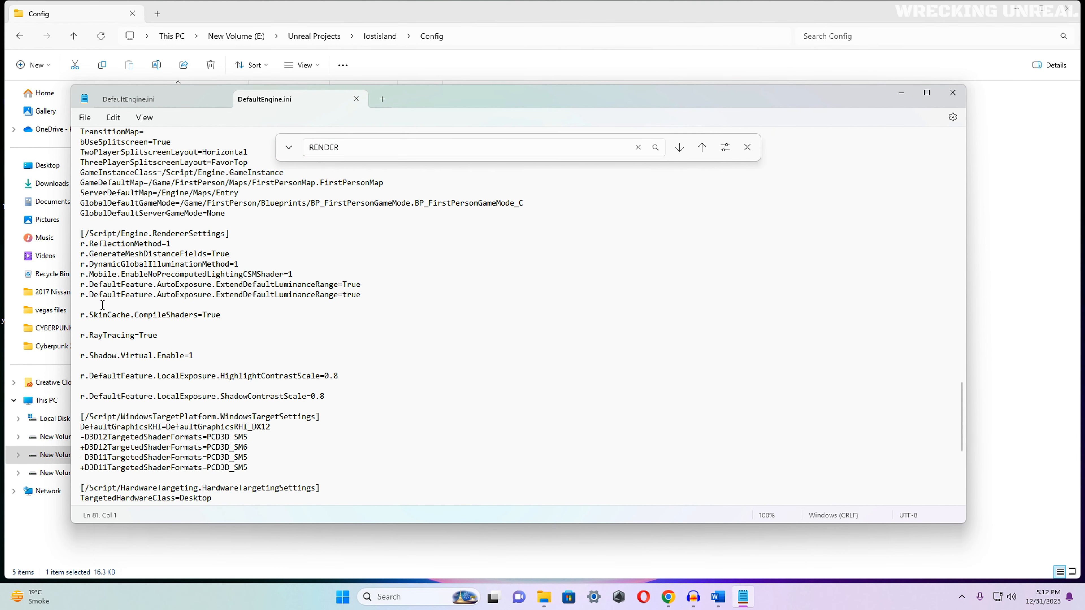
{"action": "key", "text": "Delete"}
{"action": "left_click", "coordinate": [98, 315]}
{"action": "key", "text": "Delete"}
{"action": "left_click", "coordinate": [95, 324]}
{"action": "key", "text": "Delete"}
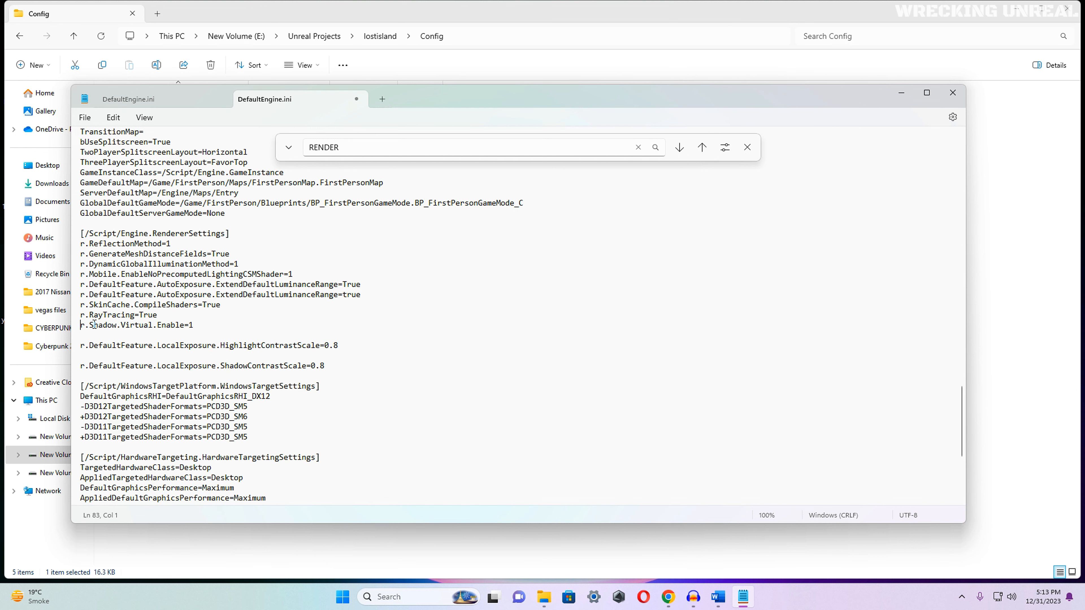
{"action": "key", "text": "Delete"}
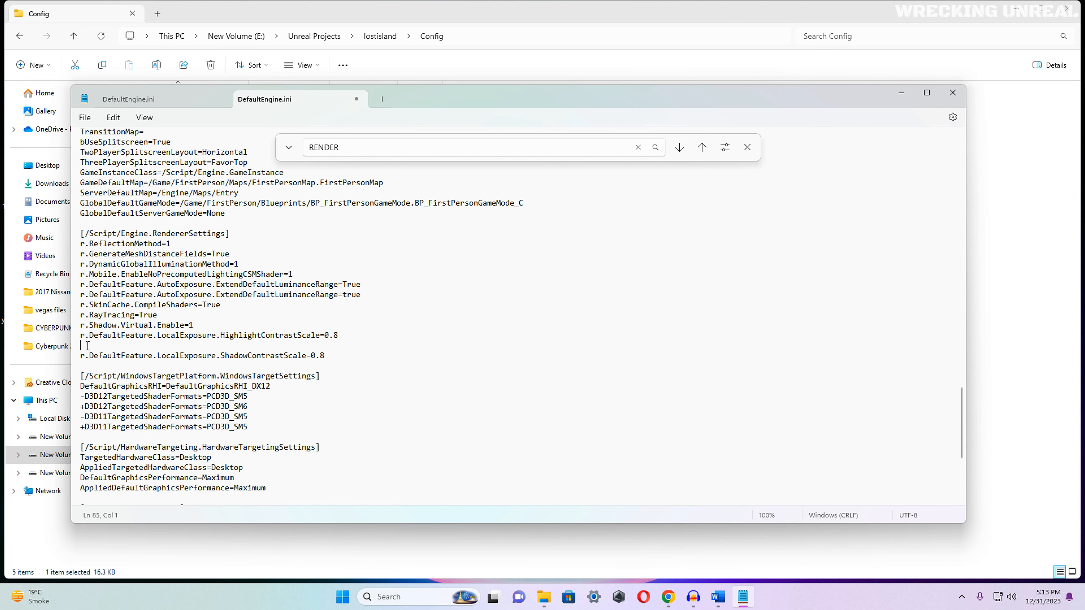
{"action": "key", "text": "Delete"}
Step: Add the copied lines r.Nanite.AllowTessellation=1 and r.Nanite.Tessellation=1 at the end of the RendererSettings section
{"action": "key", "text": "Return"}
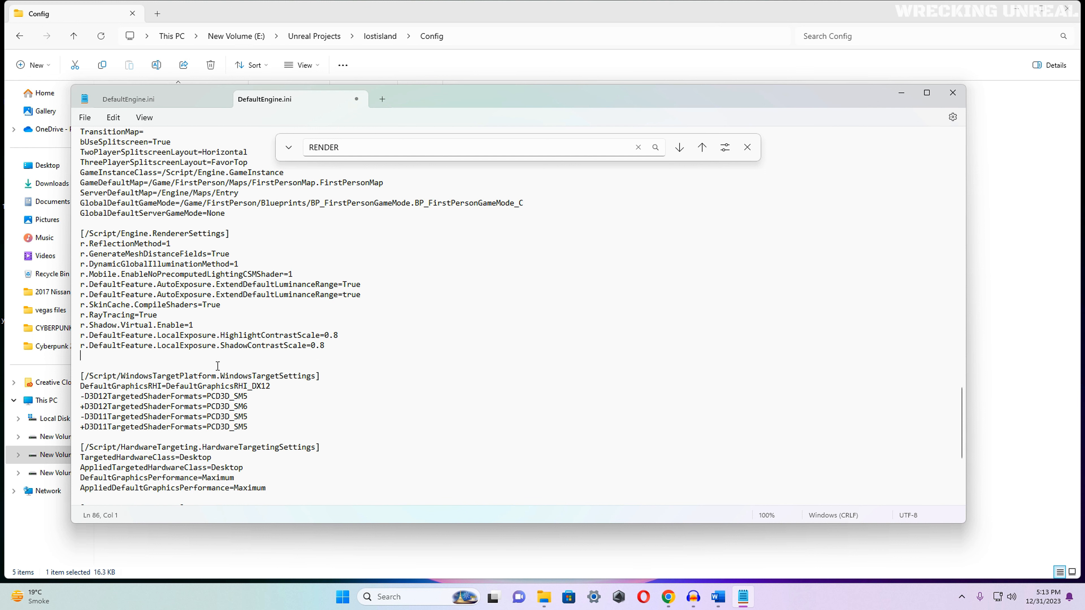
{"action": "key", "text": "ctrl+v"}
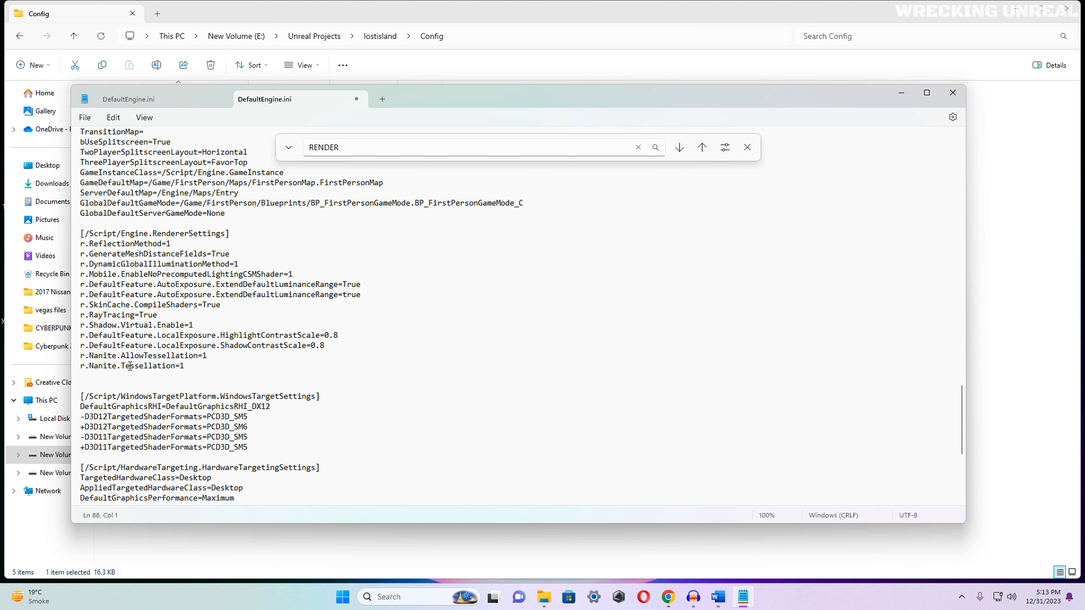
{"action": "key", "text": "BackSpace"}
Step: Save DefaultEngine.ini and close Notepad
{"action": "left_click", "coordinate": [84, 117]}
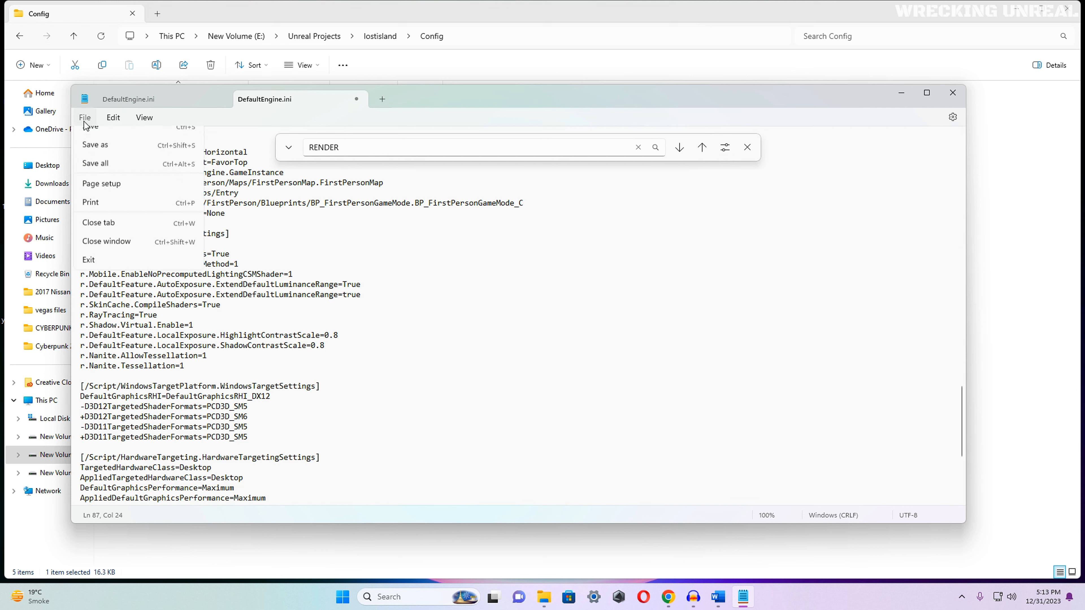
{"action": "left_click", "coordinate": [99, 193]}
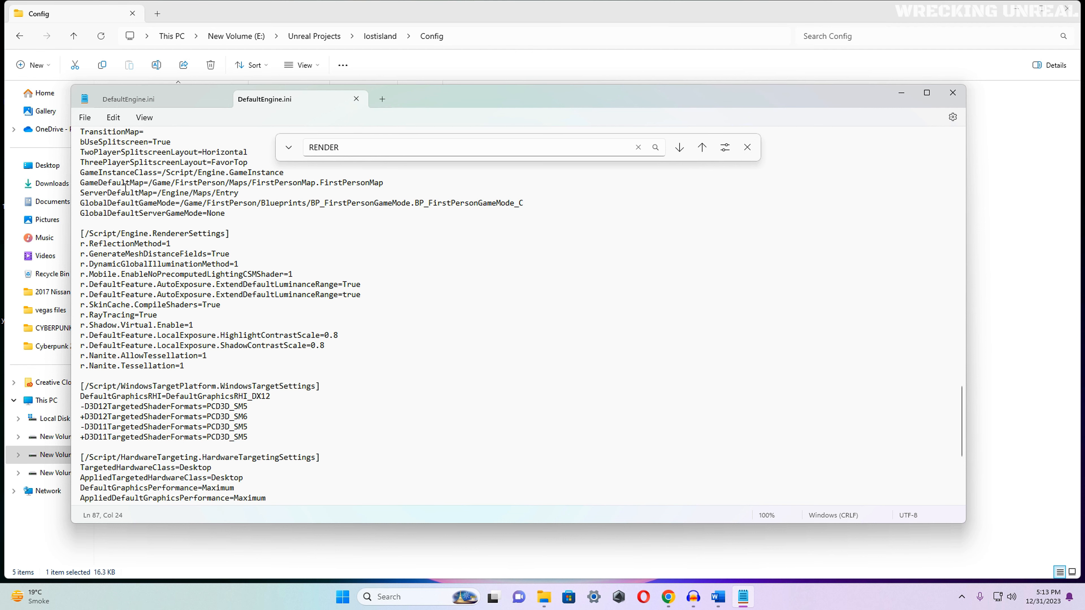
{"action": "left_click", "coordinate": [84, 117]}
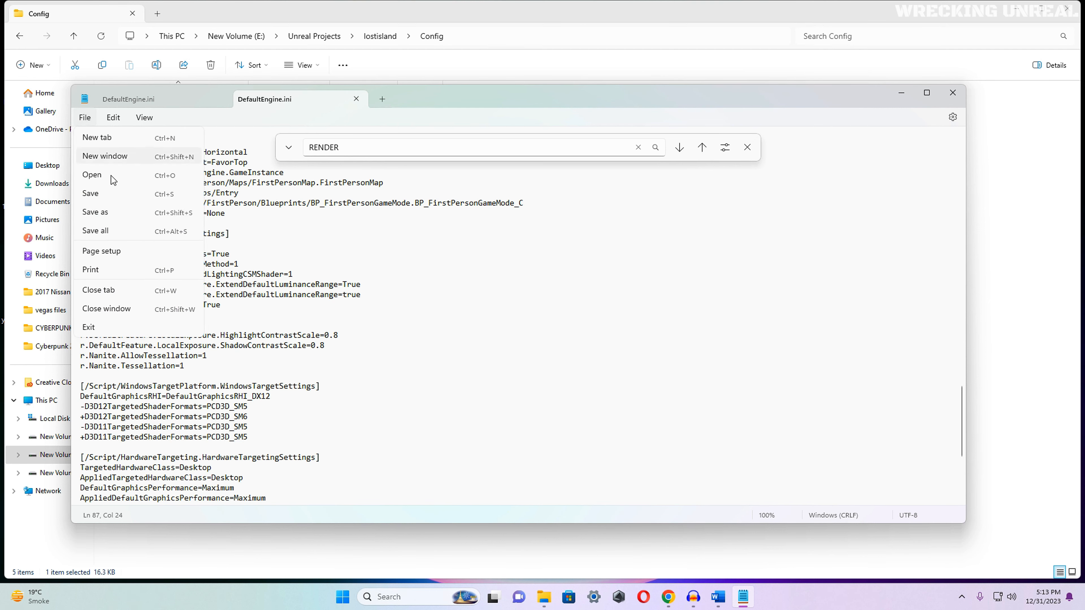
{"action": "left_click", "coordinate": [100, 194]}
{"action": "left_click", "coordinate": [952, 92]}
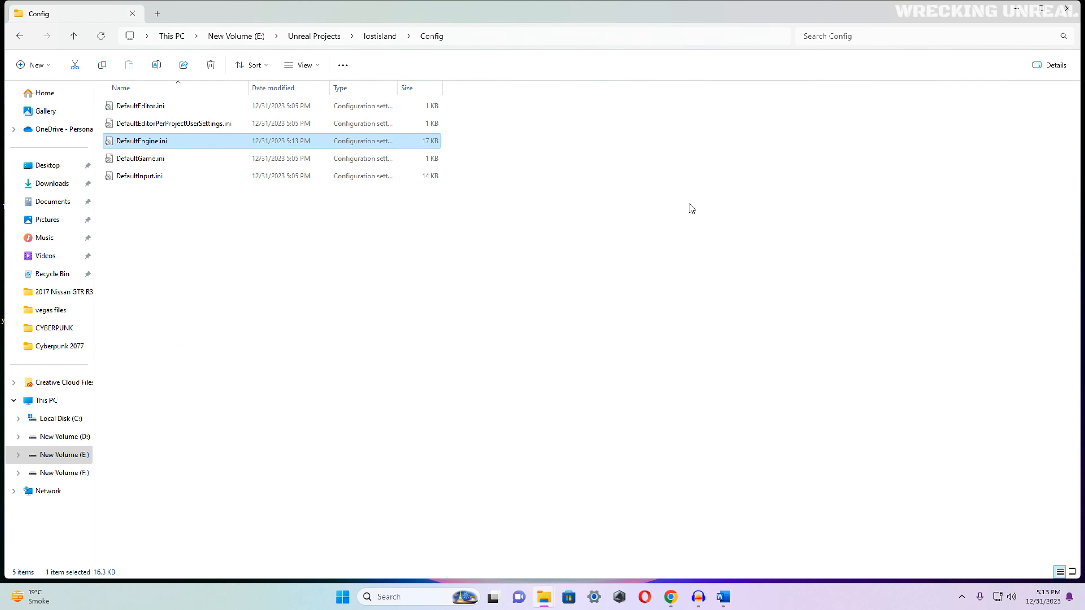
Step: Reopen the project from lostisland.uproject and load the ISLAND level from the MAP content folder
{"action": "left_click", "coordinate": [20, 37]}
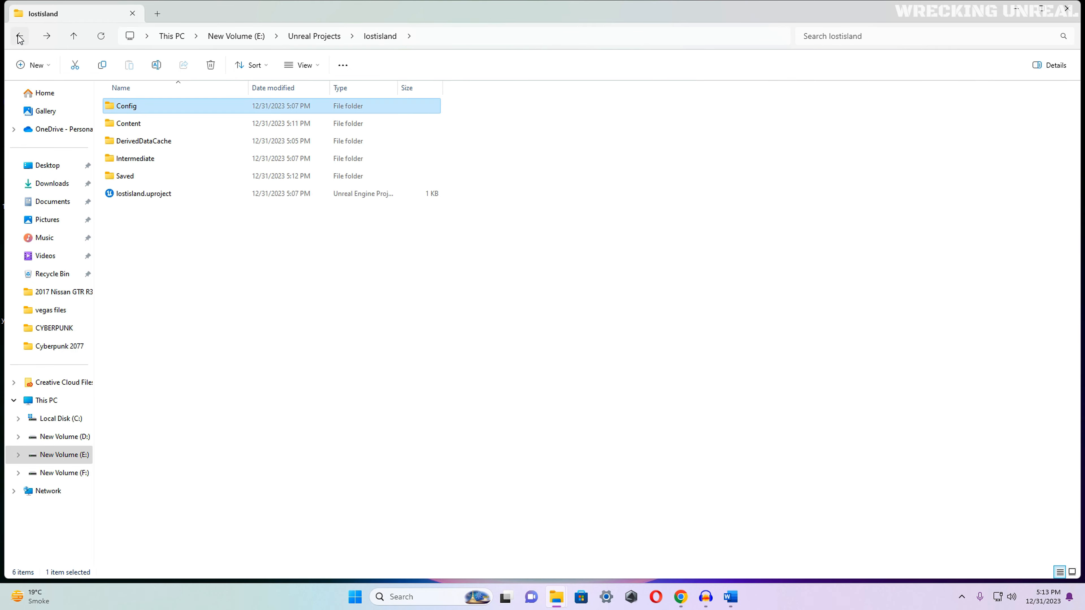
{"action": "double_click", "coordinate": [134, 193]}
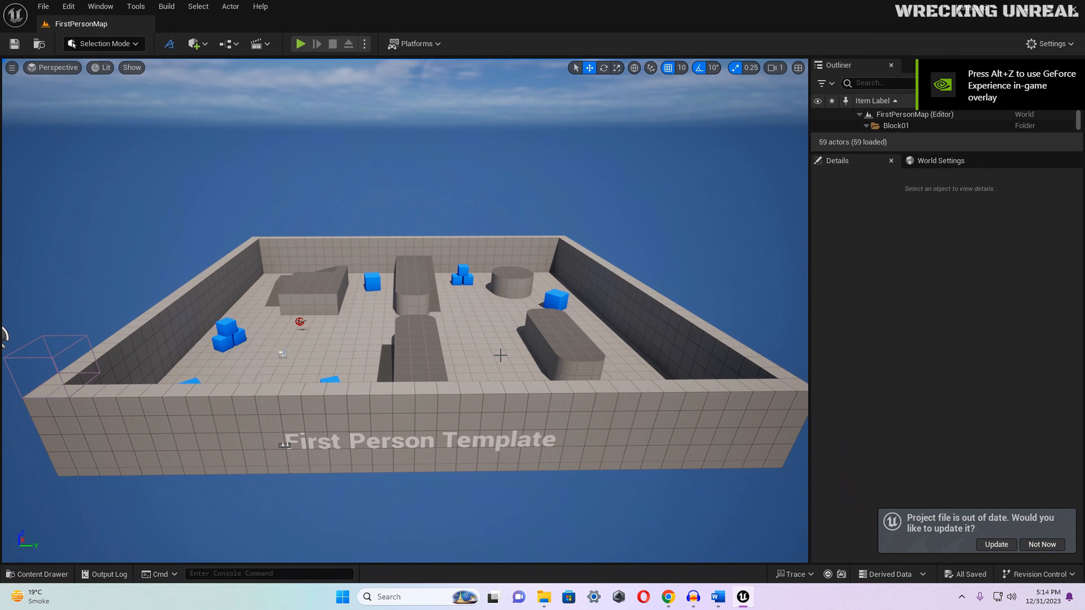
{"action": "key", "text": "ctrl+space"}
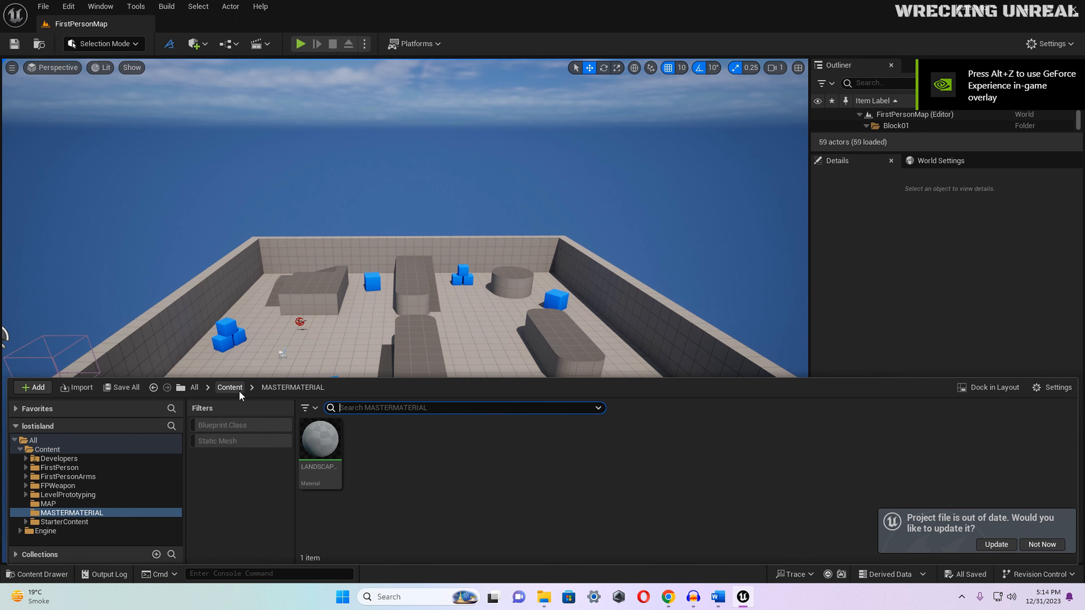
{"action": "double_click", "coordinate": [562, 447]}
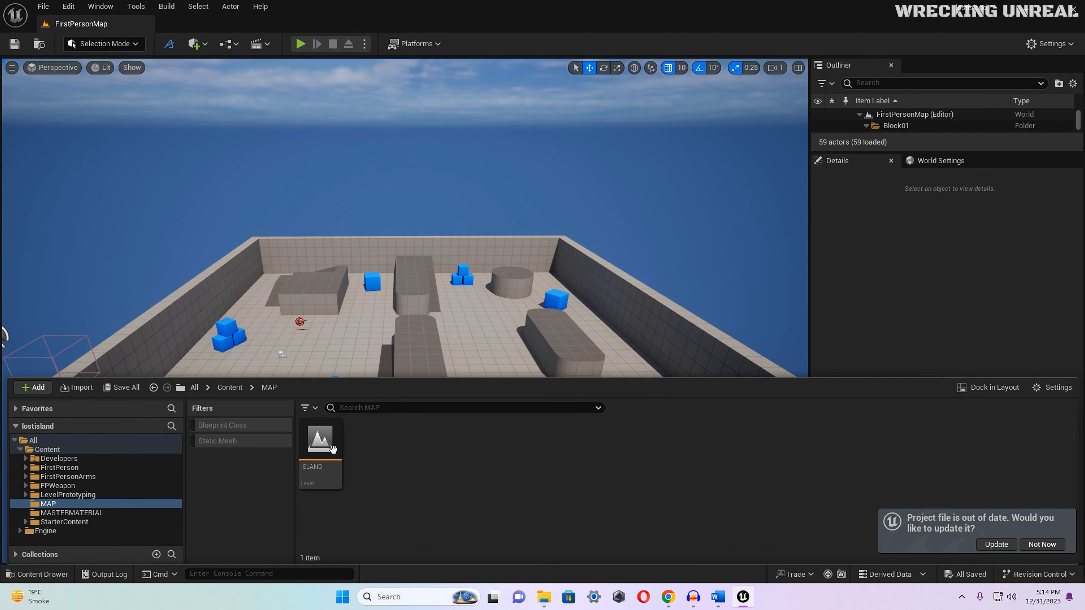
{"action": "double_click", "coordinate": [316, 449]}
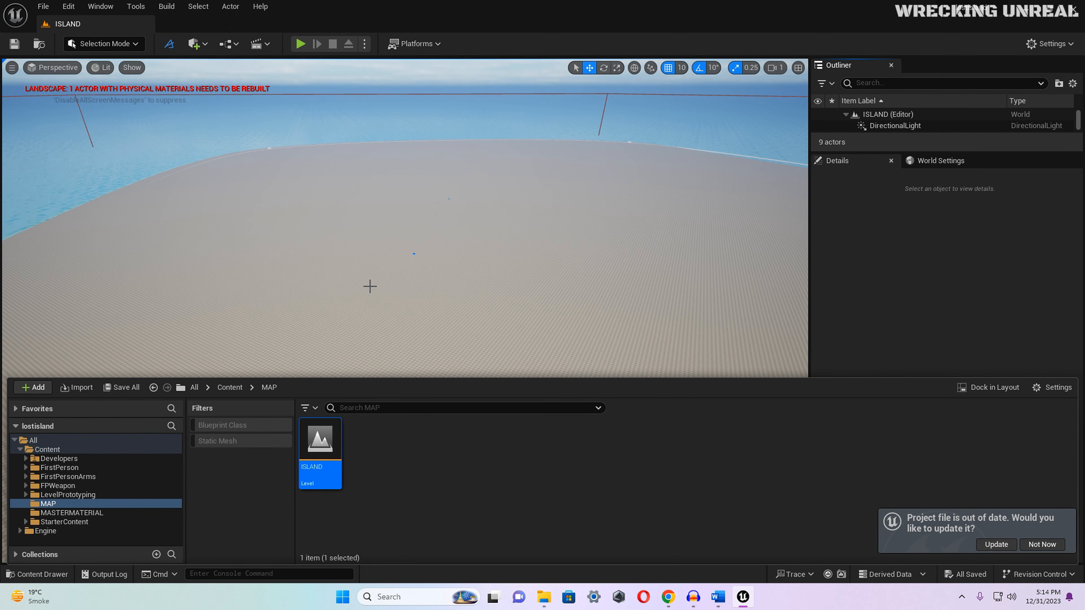
Step: Open the LANDSCAPEMASTER material from the MASTERMATERIAL content folder and bring its whole output node into view
{"action": "mouse_move", "coordinate": [370, 286]}
{"action": "right_mouse_down"}
{"action": "mouse_move", "coordinate": [387, 277]}
{"action": "mouse_move", "coordinate": [374, 297]}
{"action": "mouse_move", "coordinate": [376, 286]}
{"action": "right_mouse_up"}
{"action": "key", "text": "d"}
{"action": "scroll", "coordinate": [370, 286], "scroll_direction": "up", "scroll_amount": 1}
{"action": "key", "text": "s"}
{"action": "scroll", "coordinate": [376, 286], "scroll_direction": "up", "scroll_amount": 2}
{"action": "key", "text": "ctrl+space"}
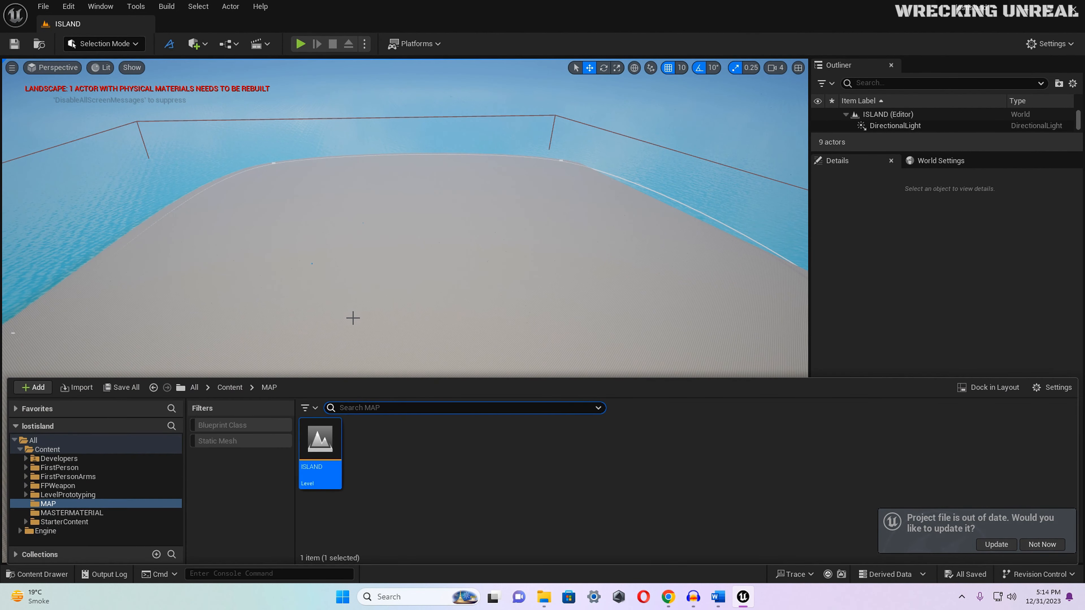
{"action": "left_click", "coordinate": [230, 387]}
{"action": "left_click", "coordinate": [611, 445]}
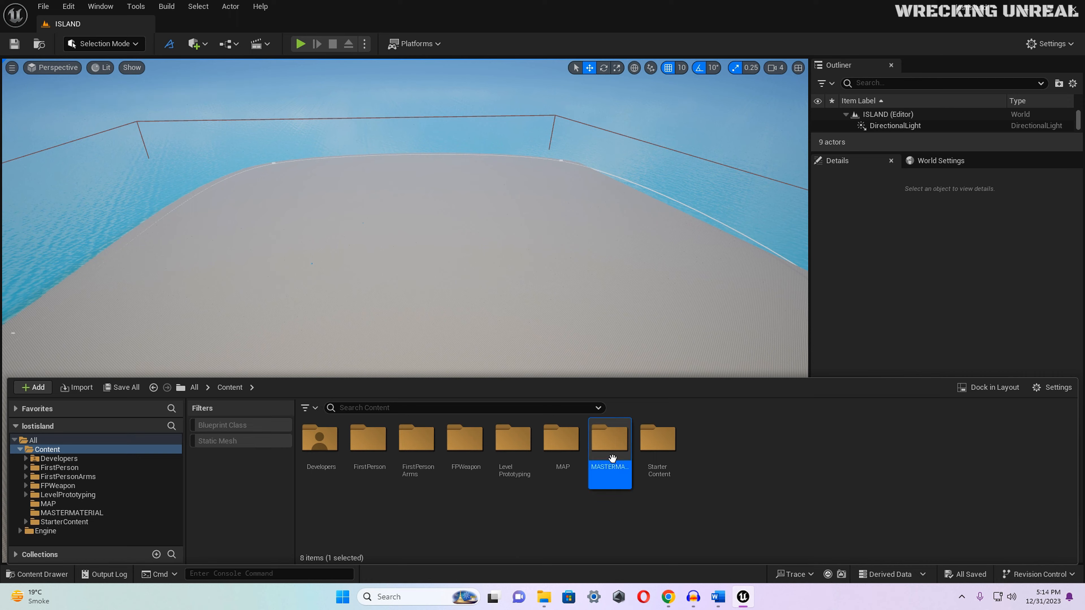
{"action": "double_click", "coordinate": [612, 458]}
{"action": "double_click", "coordinate": [321, 436]}
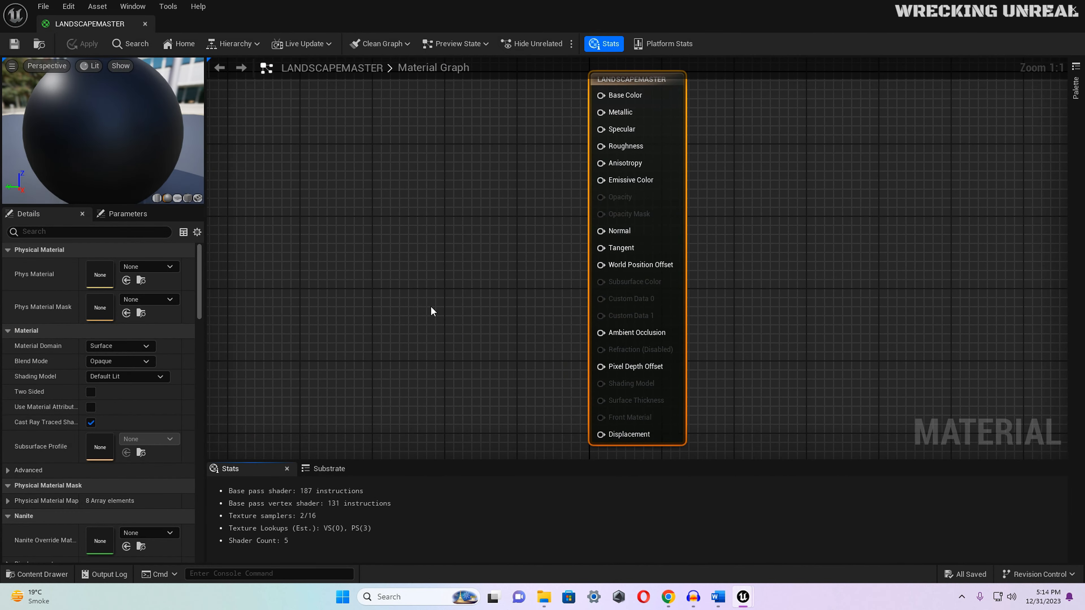
{"action": "right_click_drag", "start_coordinate": [464, 320], "coordinate": [444, 237]}
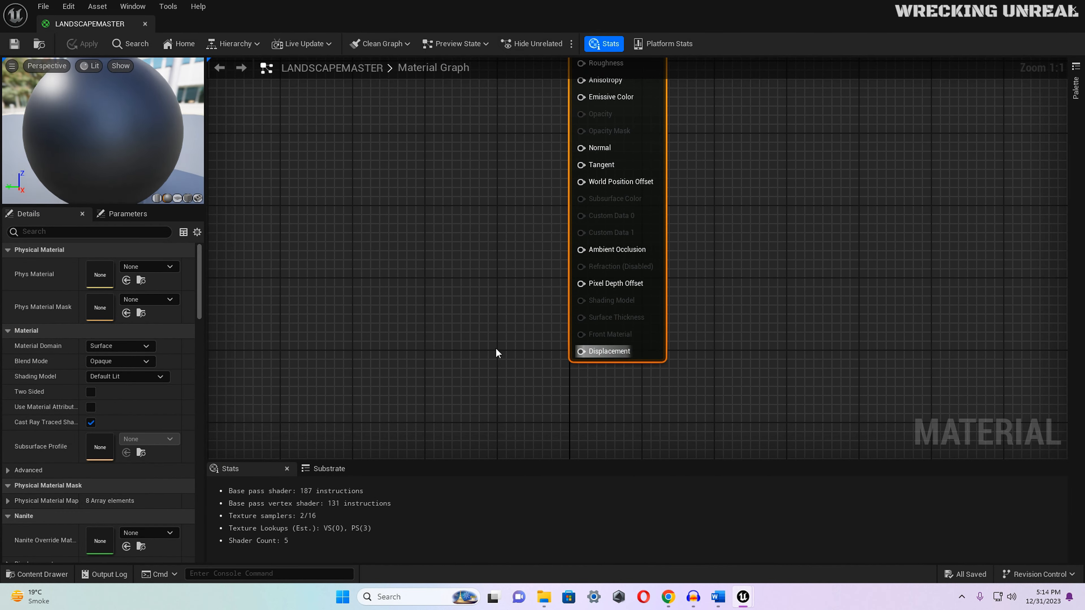
{"action": "scroll", "coordinate": [388, 291], "scroll_direction": "down", "scroll_amount": 2}
{"action": "right_click_drag", "start_coordinate": [392, 279], "coordinate": [451, 346]}
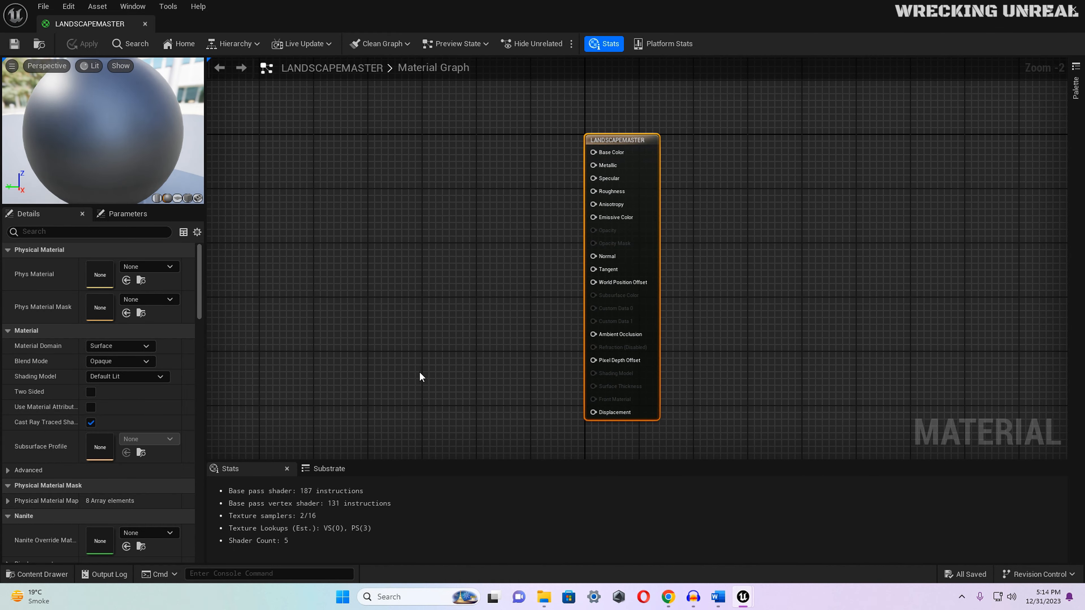
Step: Browse back to the Content folder and dock the LANDSCAPEMASTER editor as a tab beside the ISLAND level
{"action": "key", "text": "ctrl+space"}
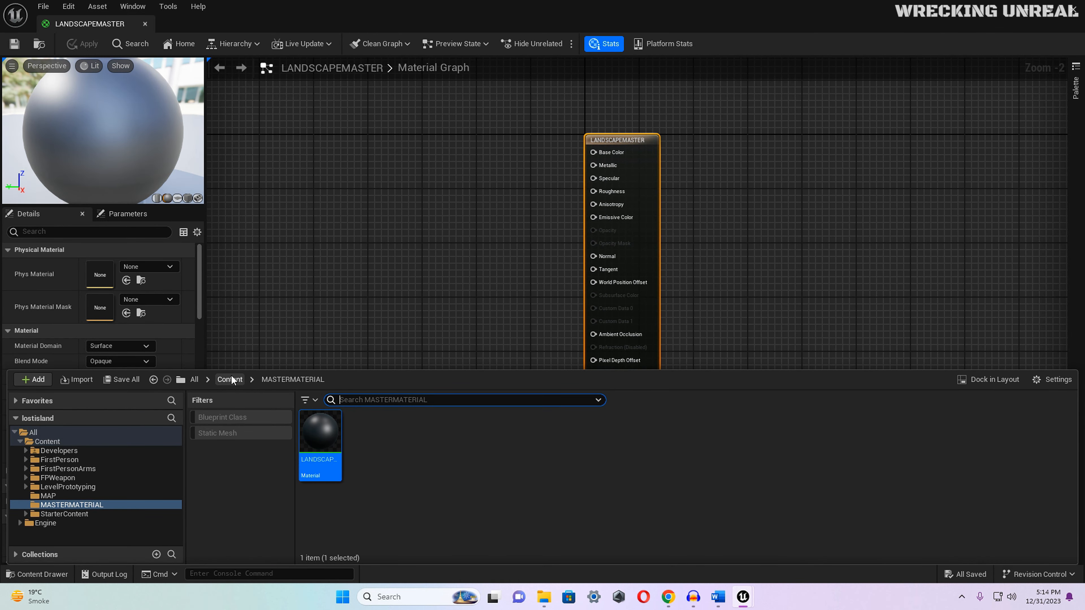
{"action": "left_click", "coordinate": [230, 379]}
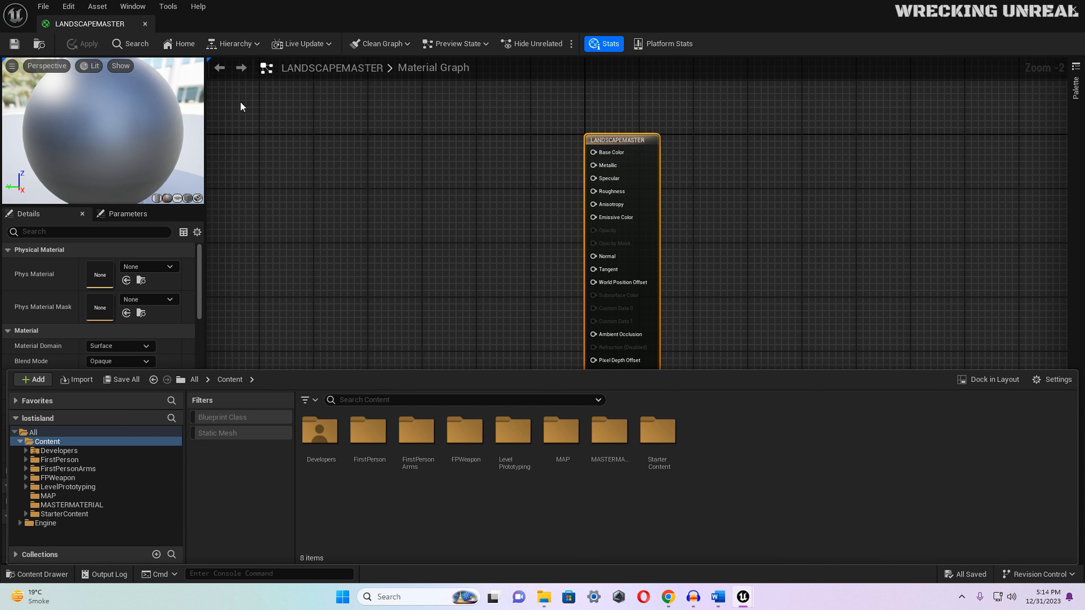
{"action": "left_click_drag", "start_coordinate": [107, 24], "coordinate": [180, 26]}
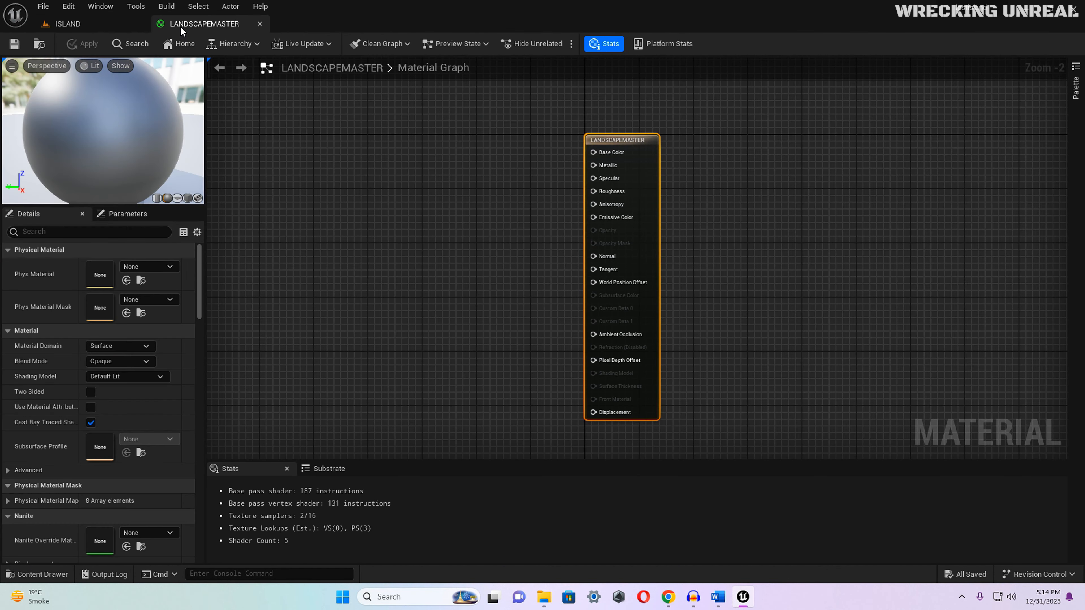
Step: Open Quixel Bridge from the ISLAND level and show the local Megascans assets
{"action": "left_click", "coordinate": [103, 24]}
{"action": "left_click", "coordinate": [195, 43]}
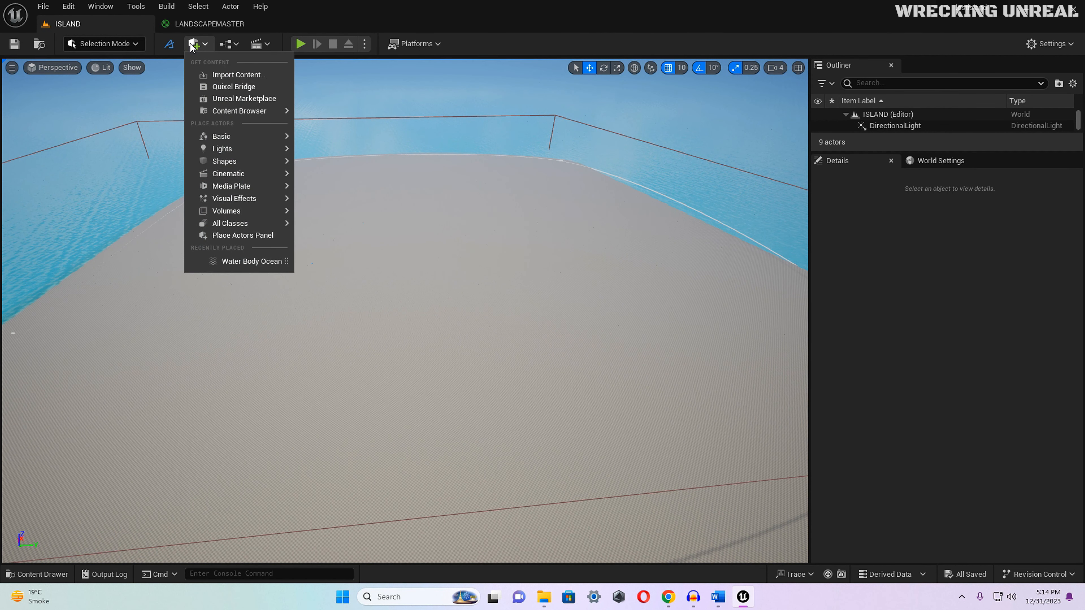
{"action": "left_click", "coordinate": [223, 83]}
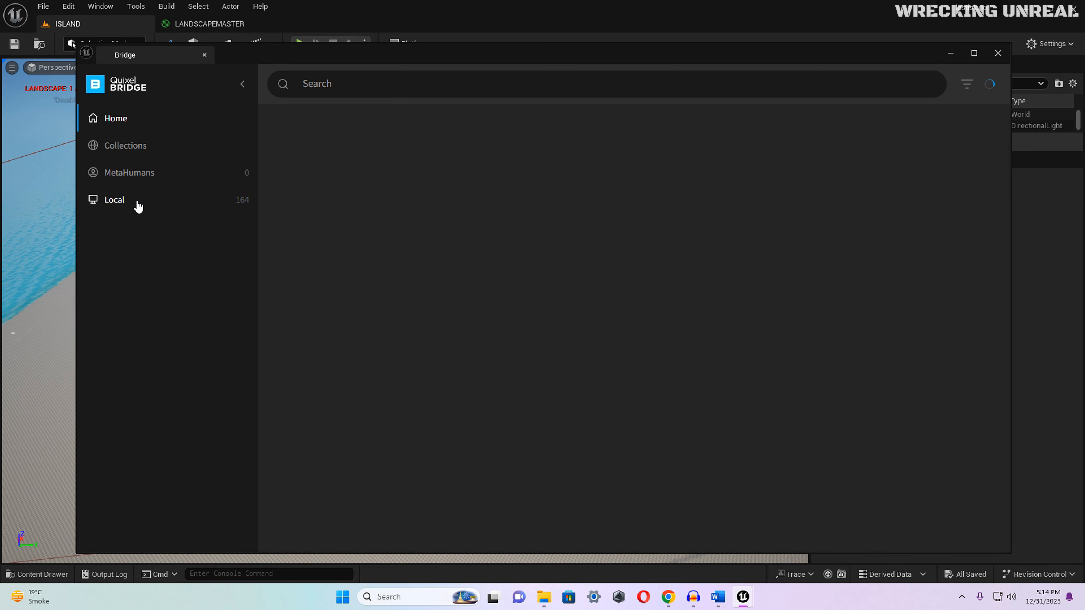
{"action": "left_click", "coordinate": [137, 203]}
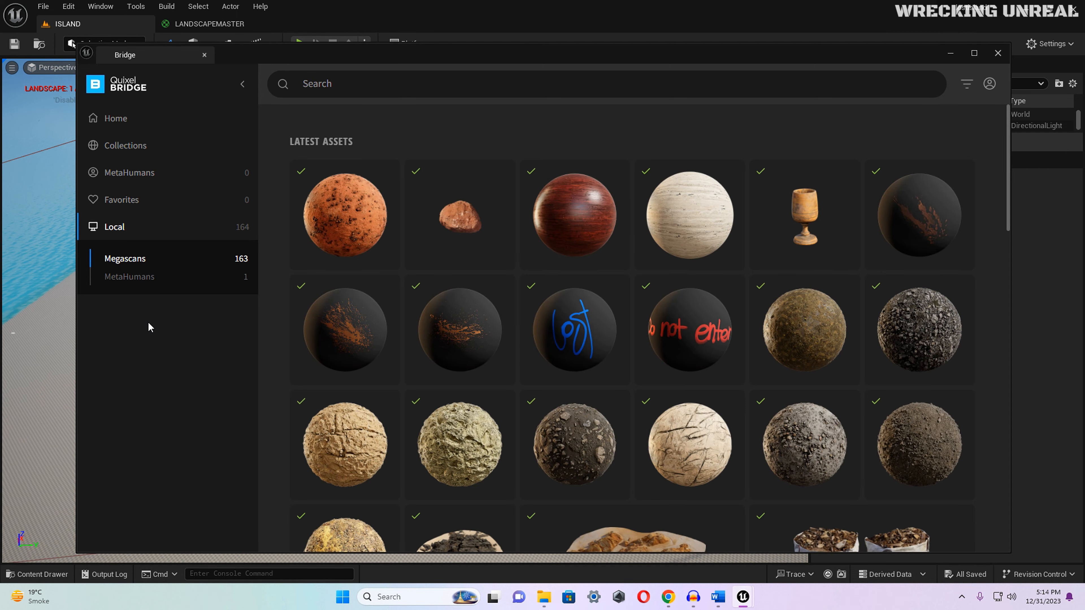
Step: Select the Dry Sand surface, set it to Highest Quality and add it to the project
{"action": "left_click", "coordinate": [350, 224]}
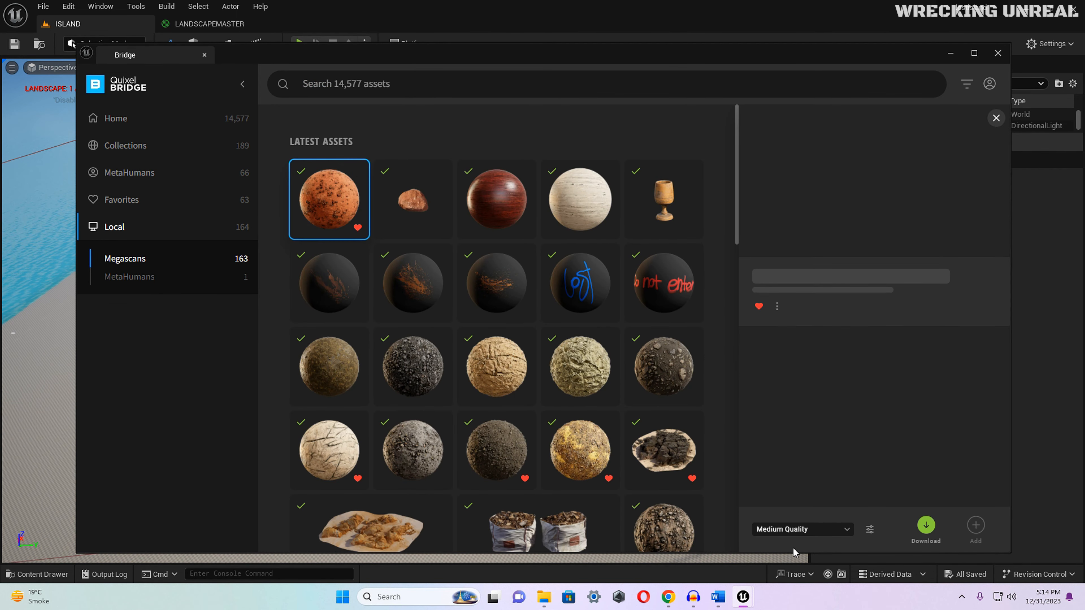
{"action": "left_click", "coordinate": [798, 530]}
{"action": "left_click", "coordinate": [790, 507]}
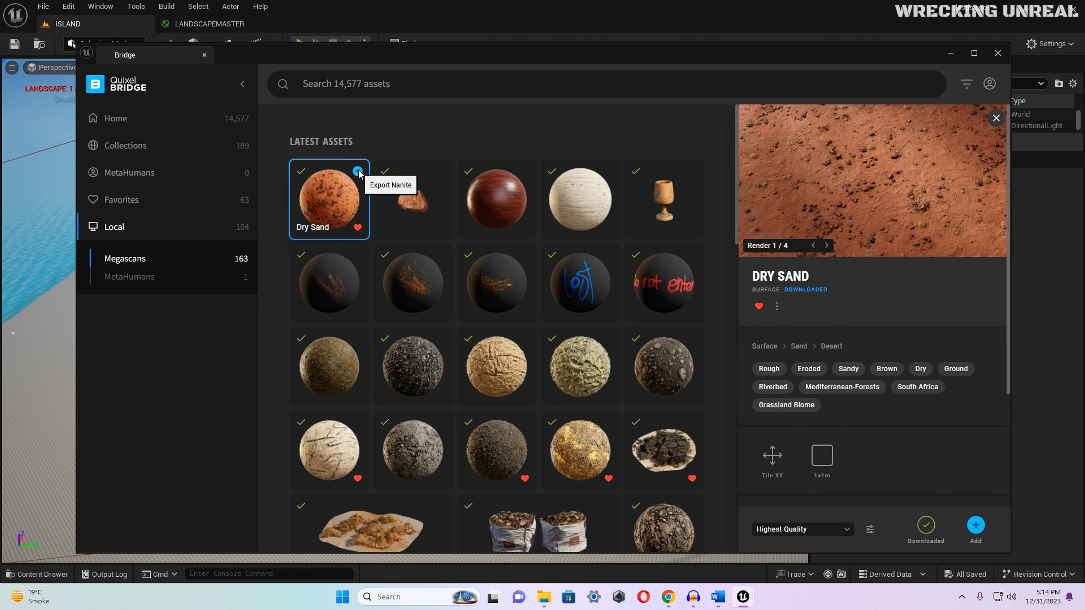
Step: Add the Rocky Sand and Rippled Sand surfaces to the project from the local Megascans
{"action": "scroll", "coordinate": [384, 213], "scroll_direction": "down", "scroll_amount": 1}
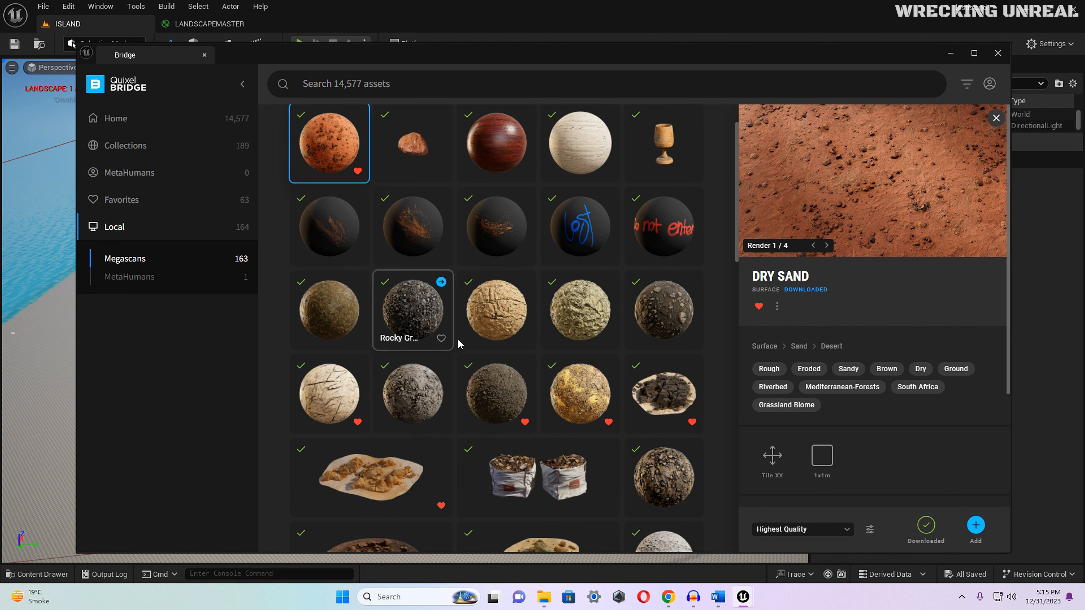
{"action": "left_click", "coordinate": [415, 393]}
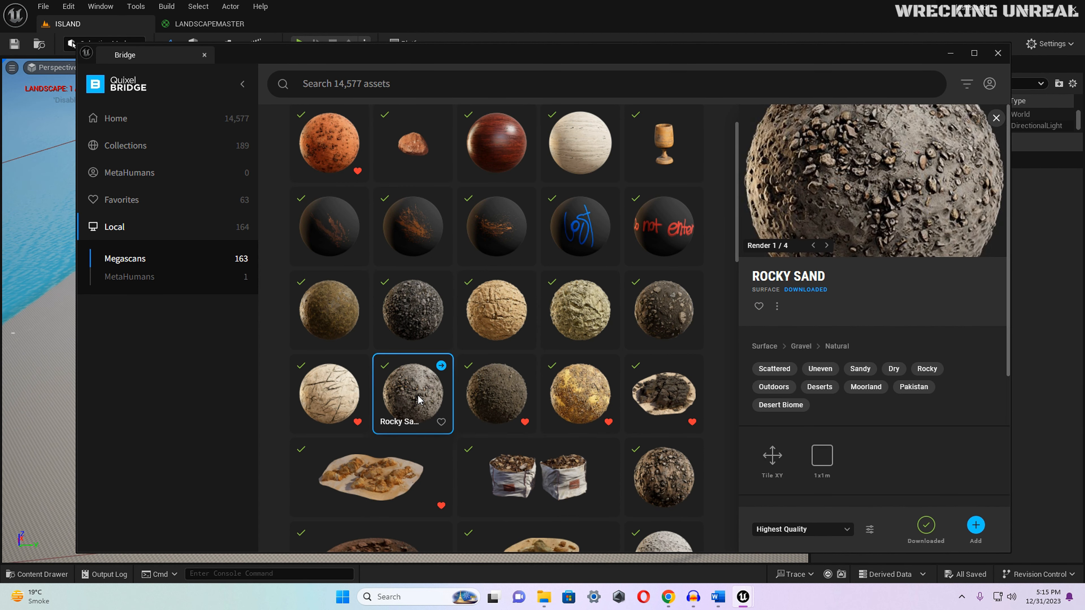
{"action": "scroll", "coordinate": [423, 342], "scroll_direction": "down", "scroll_amount": 1}
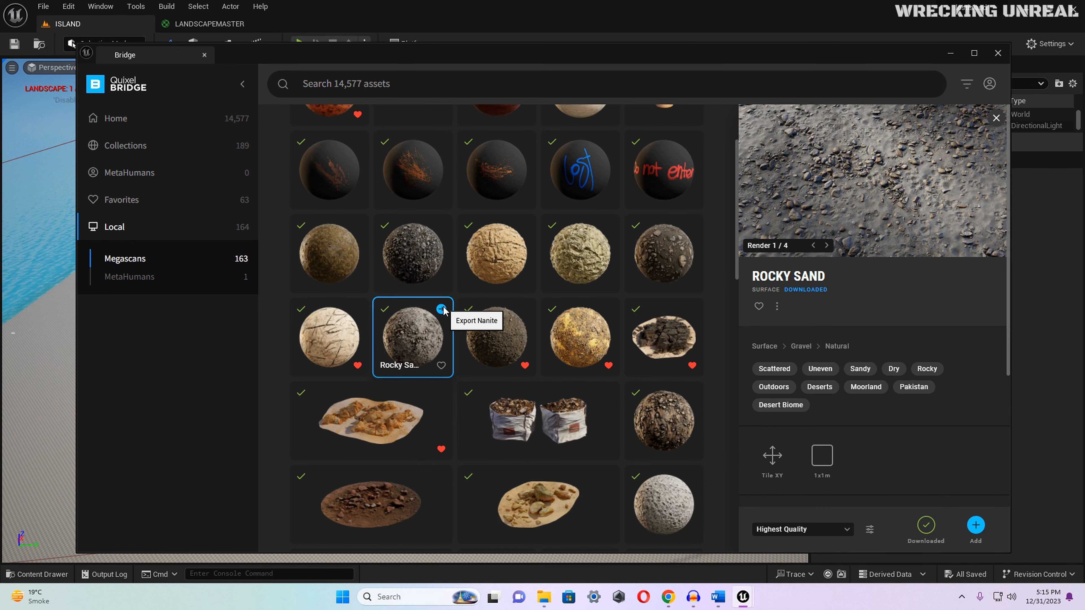
{"action": "scroll", "coordinate": [443, 343], "scroll_direction": "down", "scroll_amount": 7}
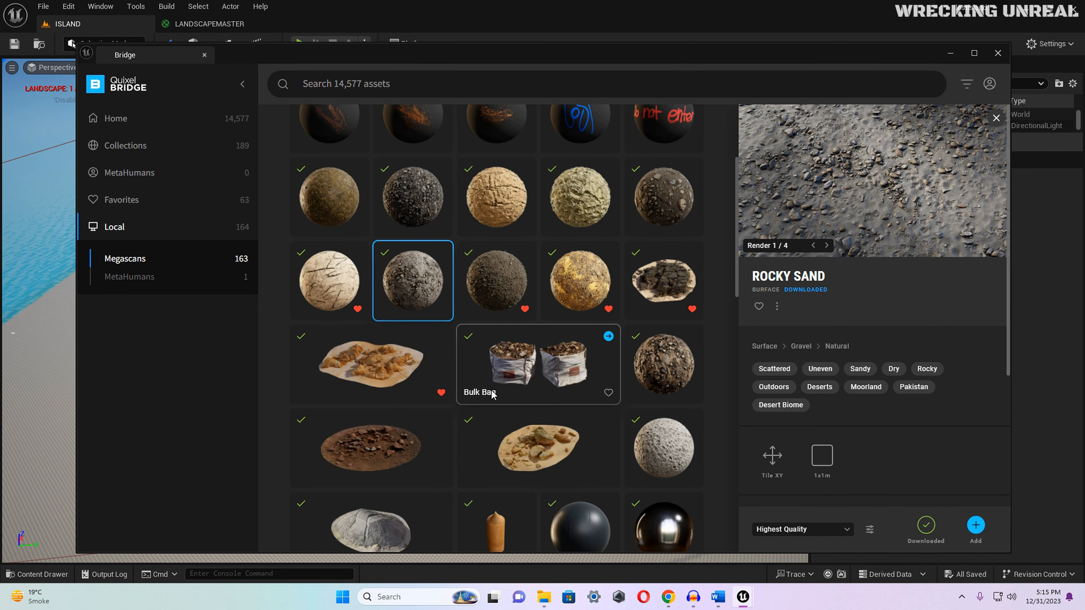
{"action": "scroll", "coordinate": [491, 388], "scroll_direction": "down", "scroll_amount": 4}
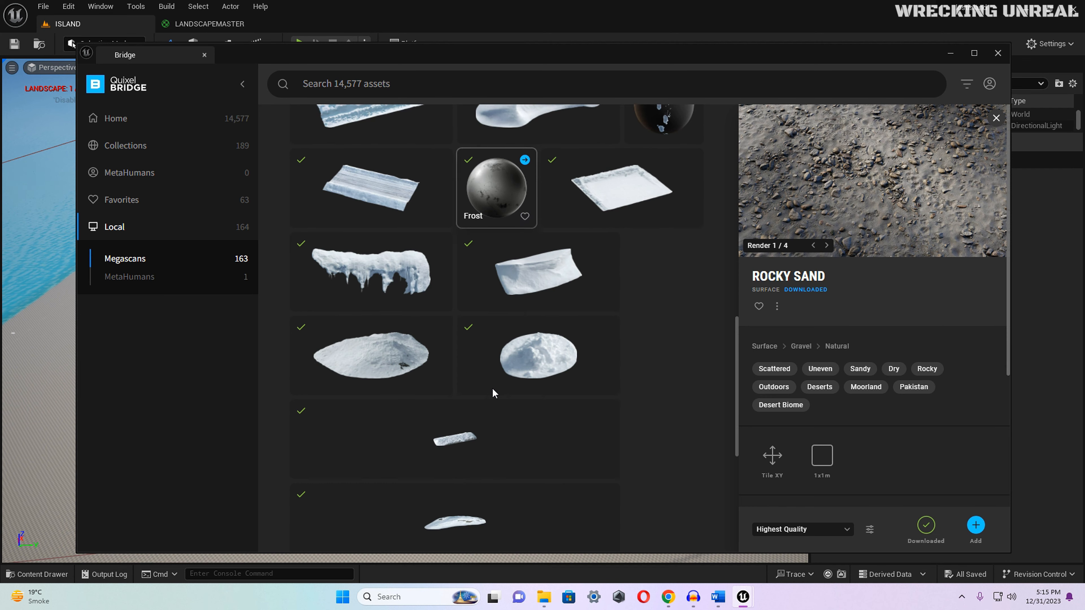
{"action": "left_click", "coordinate": [648, 363]}
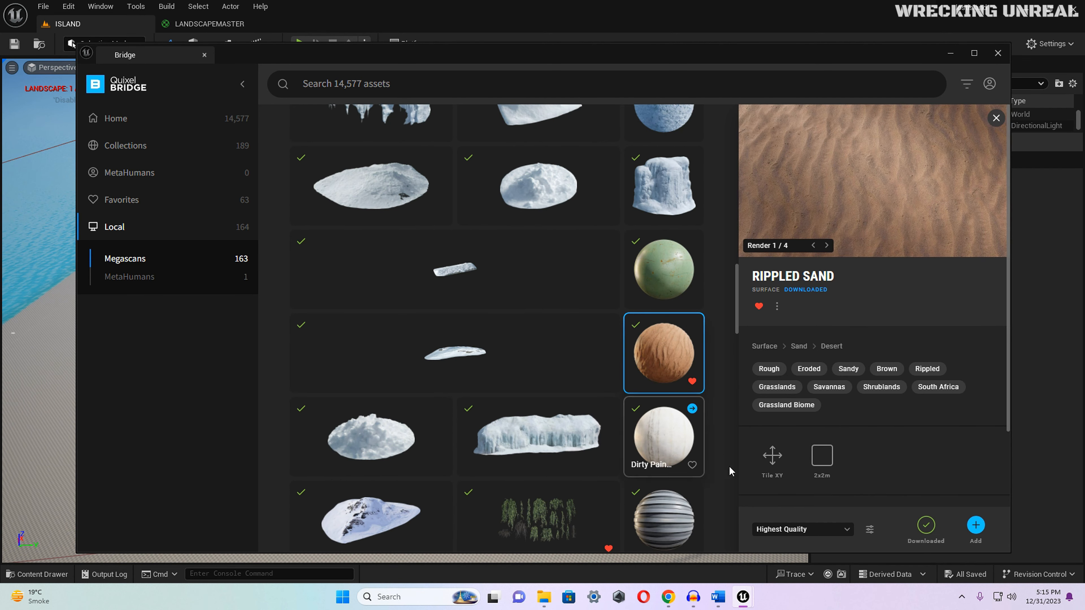
{"action": "left_click", "coordinate": [976, 526]}
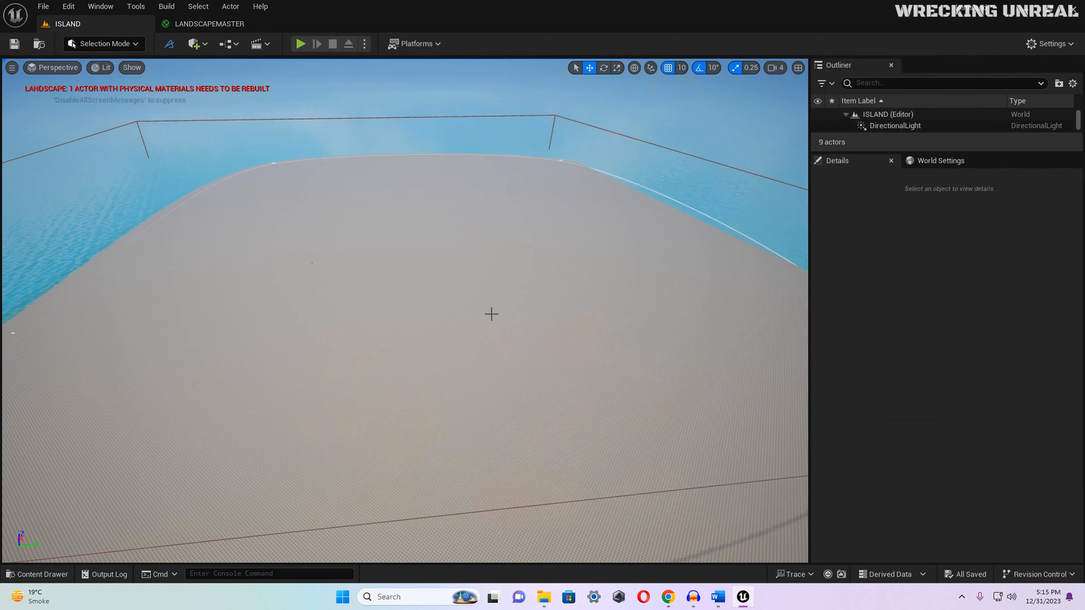
Step: Place the three Rocky Sand textures from Megascans/Surfaces into the LANDSCAPEMASTER material graph
{"action": "key", "text": "ctrl+space"}
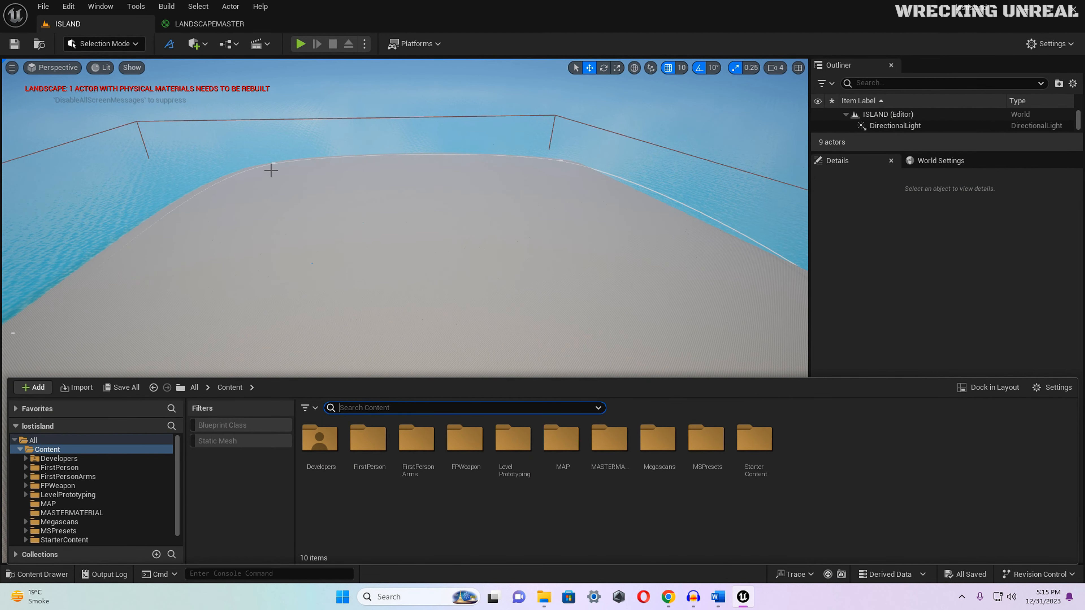
{"action": "left_click", "coordinate": [205, 24]}
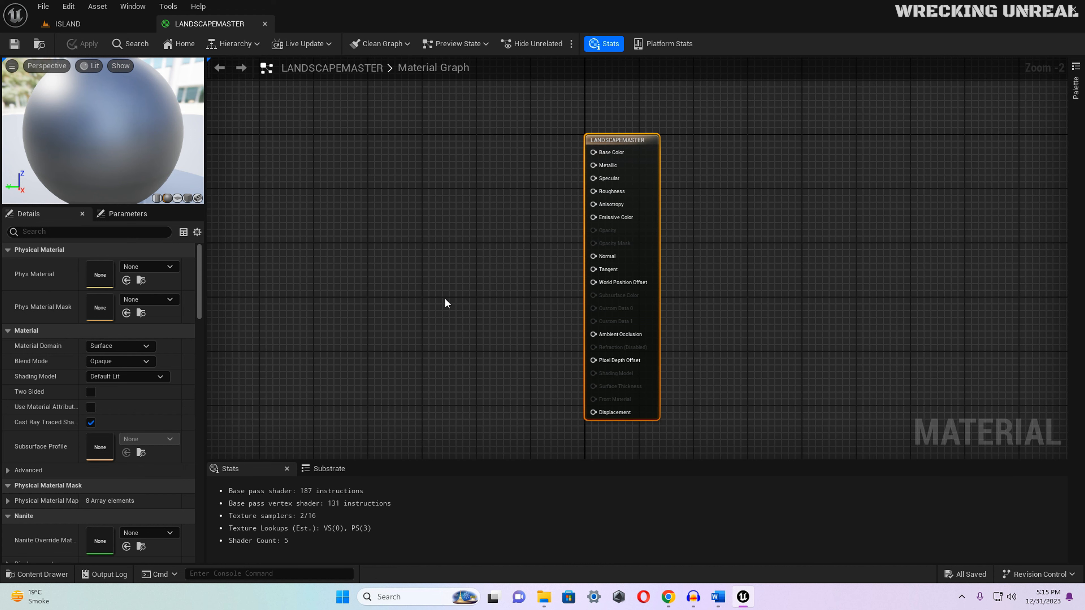
{"action": "key", "text": "ctrl+space"}
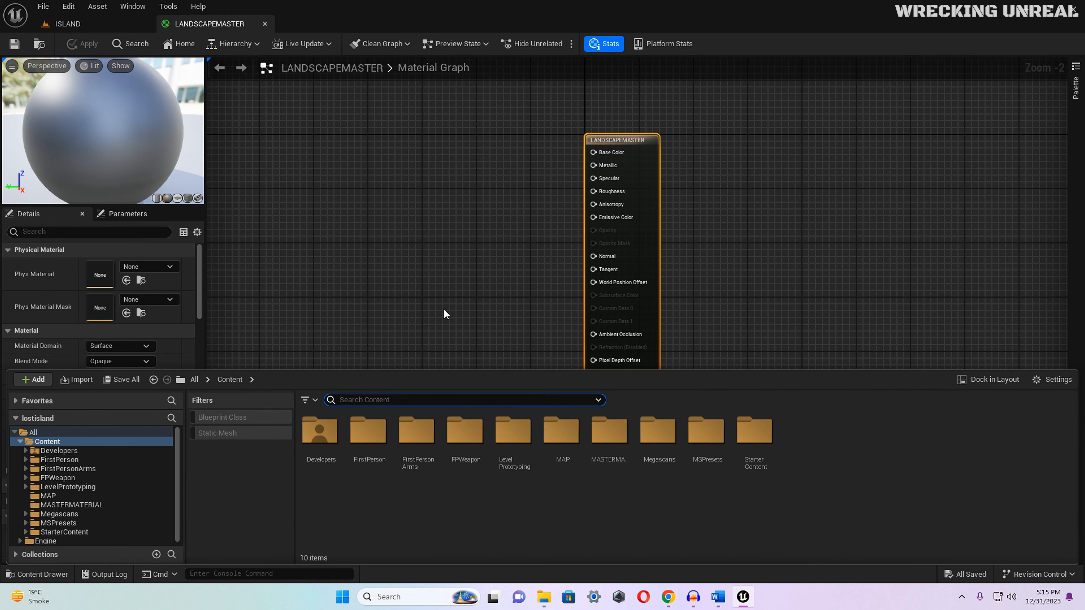
{"action": "double_click", "coordinate": [659, 444]}
{"action": "double_click", "coordinate": [313, 443]}
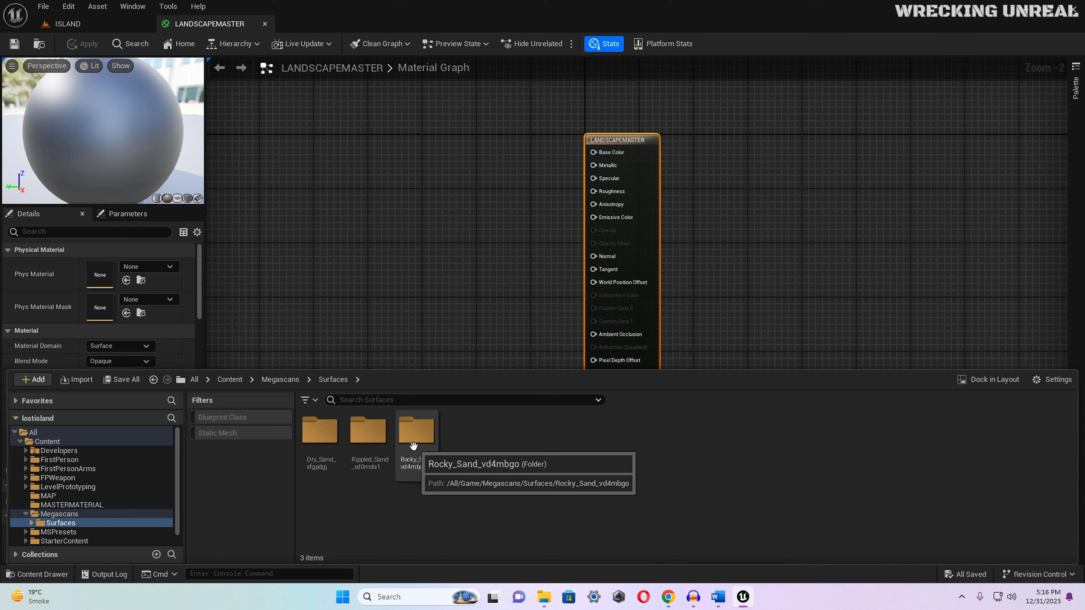
{"action": "double_click", "coordinate": [401, 470]}
{"action": "left_click", "coordinate": [368, 445]}
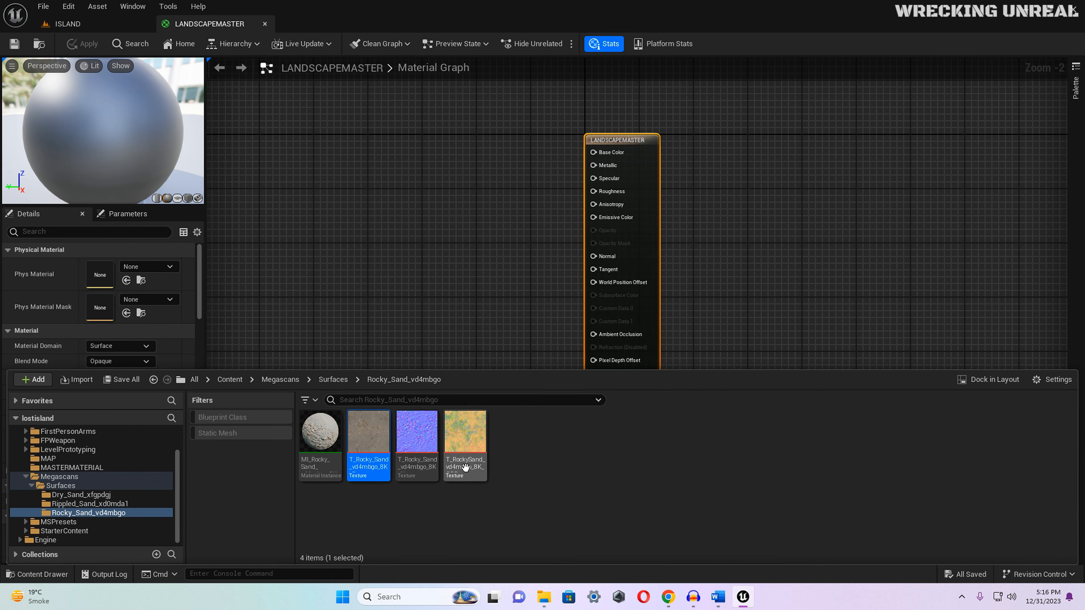
{"action": "left_click", "coordinate": [465, 445], "text": "shift"}
{"action": "left_click_drag", "start_coordinate": [369, 469], "coordinate": [425, 143]}
Step: Place the three textures from the Rippled_Sand folder in the material graph, below the Rocky Sand nodes
{"action": "left_click", "coordinate": [338, 380]}
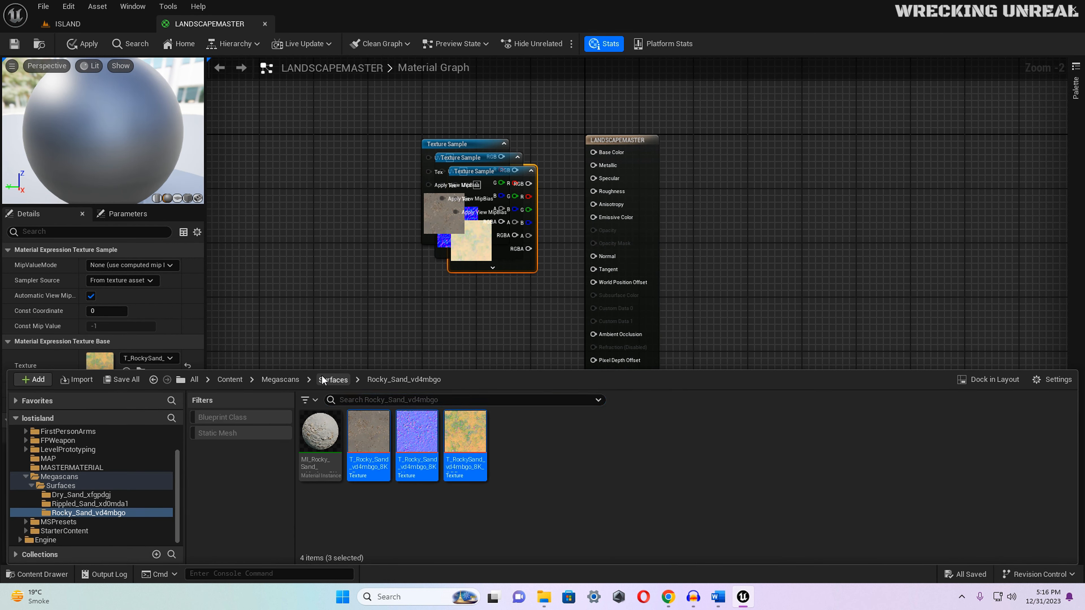
{"action": "double_click", "coordinate": [368, 431]}
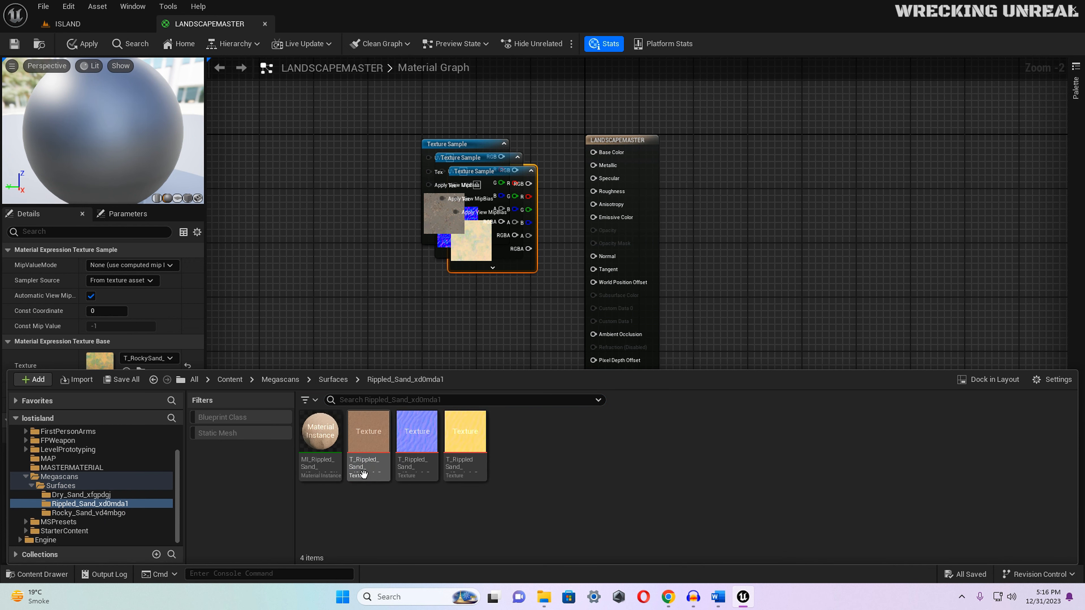
{"action": "right_click_drag", "start_coordinate": [328, 341], "coordinate": [313, 142]}
{"action": "key", "text": "ctrl+space"}
{"action": "left_click", "coordinate": [373, 473]}
{"action": "left_click", "coordinate": [463, 471], "text": "shift"}
{"action": "left_click_drag", "start_coordinate": [462, 470], "coordinate": [403, 140]}
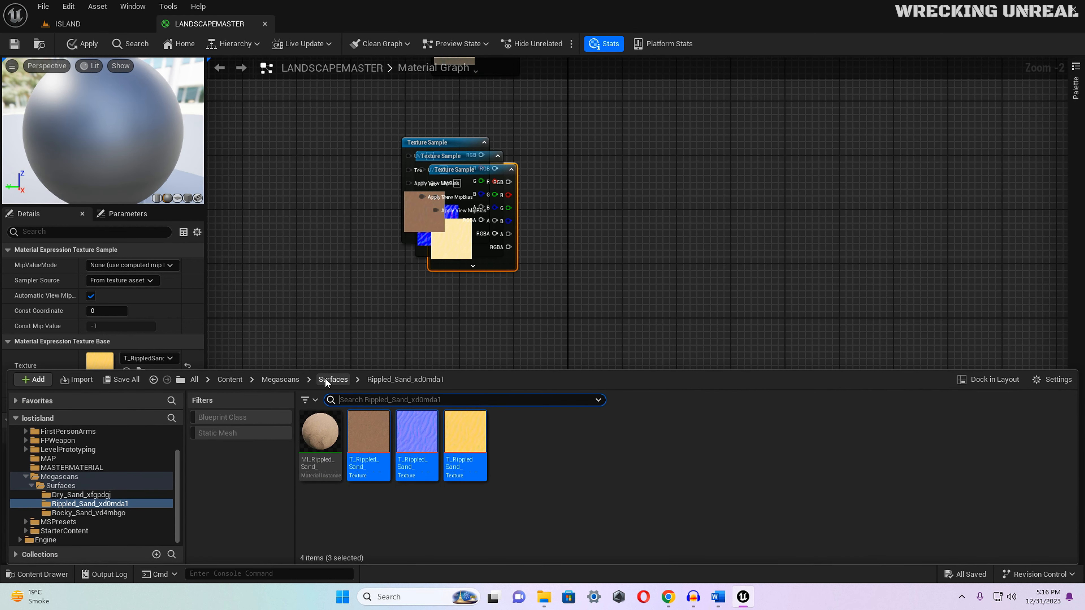
Step: Place the three textures from the Dry_Sand folder in the material graph, below the Rippled Sand nodes
{"action": "left_click", "coordinate": [326, 380]}
{"action": "double_click", "coordinate": [325, 469]}
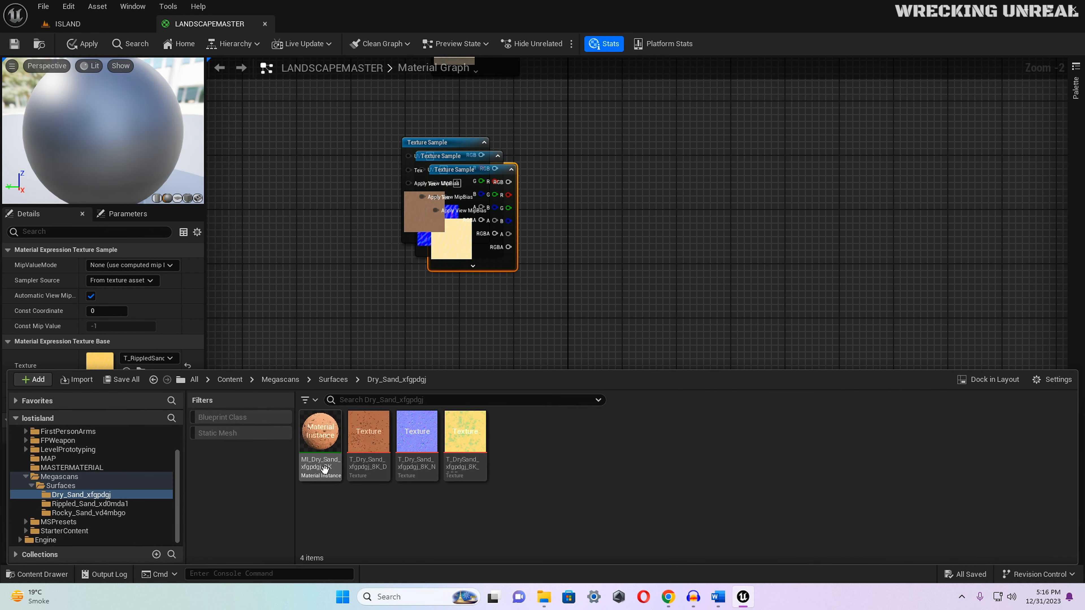
{"action": "right_click_drag", "start_coordinate": [326, 341], "coordinate": [328, 220]}
{"action": "key", "text": "ctrl+space"}
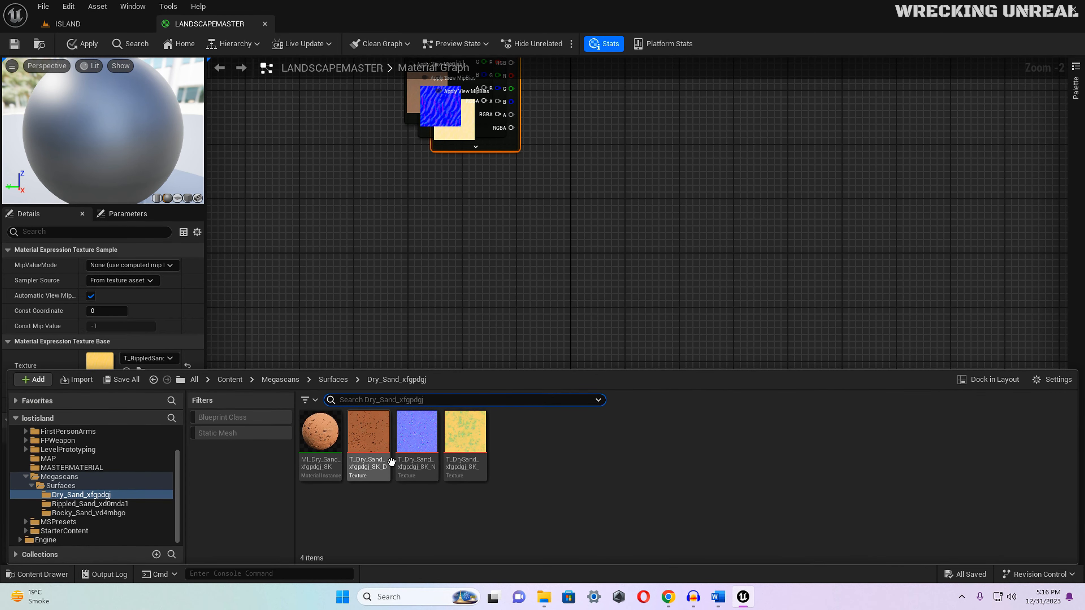
{"action": "left_click", "coordinate": [378, 475]}
{"action": "left_click", "coordinate": [449, 473], "text": "shift"}
{"action": "left_click_drag", "start_coordinate": [379, 467], "coordinate": [433, 218]}
Step: Move the LANDSCAPEMASTER output node farther away from the texture sample nodes
{"action": "scroll", "coordinate": [573, 184], "scroll_direction": "down", "scroll_amount": 2}
{"action": "right_click_drag", "start_coordinate": [584, 179], "coordinate": [542, 313]}
{"action": "scroll", "coordinate": [542, 309], "scroll_direction": "down", "scroll_amount": 2}
{"action": "scroll", "coordinate": [544, 311], "scroll_direction": "up", "scroll_amount": 2}
{"action": "left_click_drag", "start_coordinate": [561, 88], "coordinate": [651, 145]}
{"action": "left_click_drag", "start_coordinate": [363, 226], "coordinate": [332, 289]}
{"action": "left_click_drag", "start_coordinate": [479, 157], "coordinate": [484, 164]}
{"action": "key", "text": "ctrl+z"}
{"action": "key", "text": "ctrl+z"}
{"action": "left_click_drag", "start_coordinate": [370, 211], "coordinate": [468, 290]}
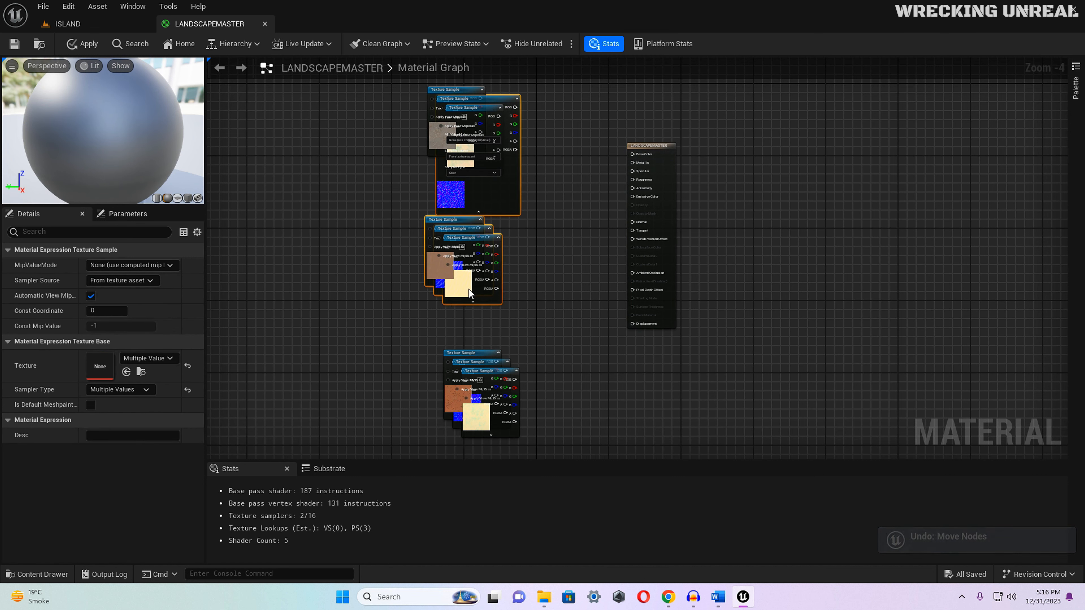
{"action": "key", "text": "ctrl+z"}
Step: Move the Rippled Sand and Dry Sand node groups aside and stack the three Rocky Sand texture samples in a column beside the output node
{"action": "left_click_drag", "start_coordinate": [373, 238], "coordinate": [482, 309]}
{"action": "left_click_drag", "start_coordinate": [474, 289], "coordinate": [242, 278]}
{"action": "left_click", "coordinate": [478, 212]}
{"action": "left_click_drag", "start_coordinate": [452, 89], "coordinate": [544, 229]}
{"action": "right_click_drag", "start_coordinate": [422, 346], "coordinate": [423, 291]}
{"action": "left_click_drag", "start_coordinate": [423, 291], "coordinate": [505, 372]}
{"action": "left_click_drag", "start_coordinate": [475, 300], "coordinate": [341, 356]}
{"action": "right_click_drag", "start_coordinate": [444, 286], "coordinate": [425, 344]}
{"action": "left_click_drag", "start_coordinate": [435, 114], "coordinate": [504, 311]}
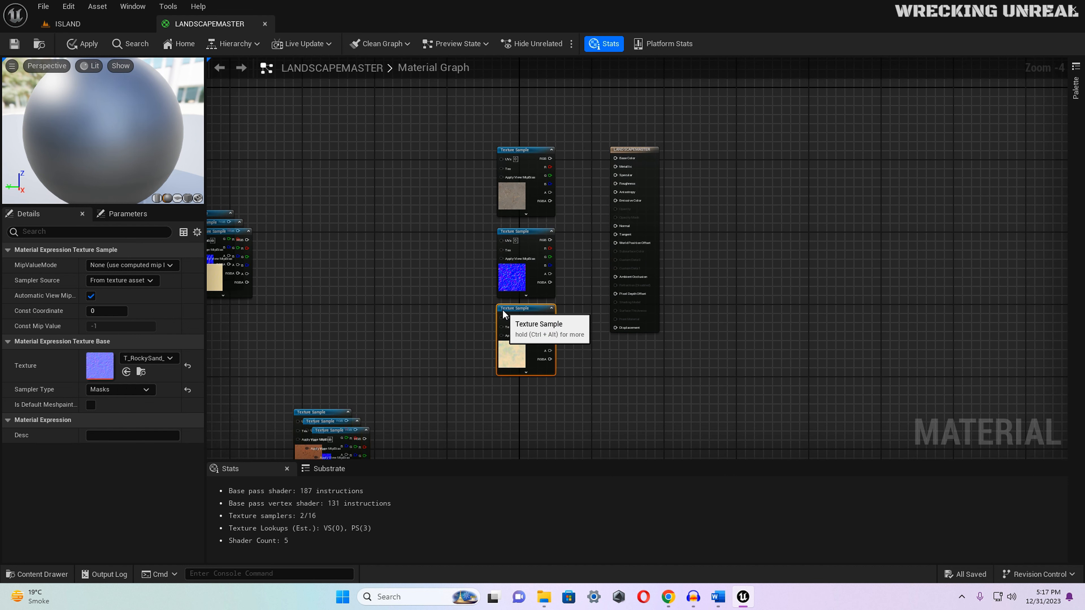
{"action": "left_click", "coordinate": [519, 155]}
Step: Separate the three Rippled Sand texture samples and stack them in the column below the Rocky Sand samples
{"action": "right_click_drag", "start_coordinate": [264, 294], "coordinate": [342, 221]}
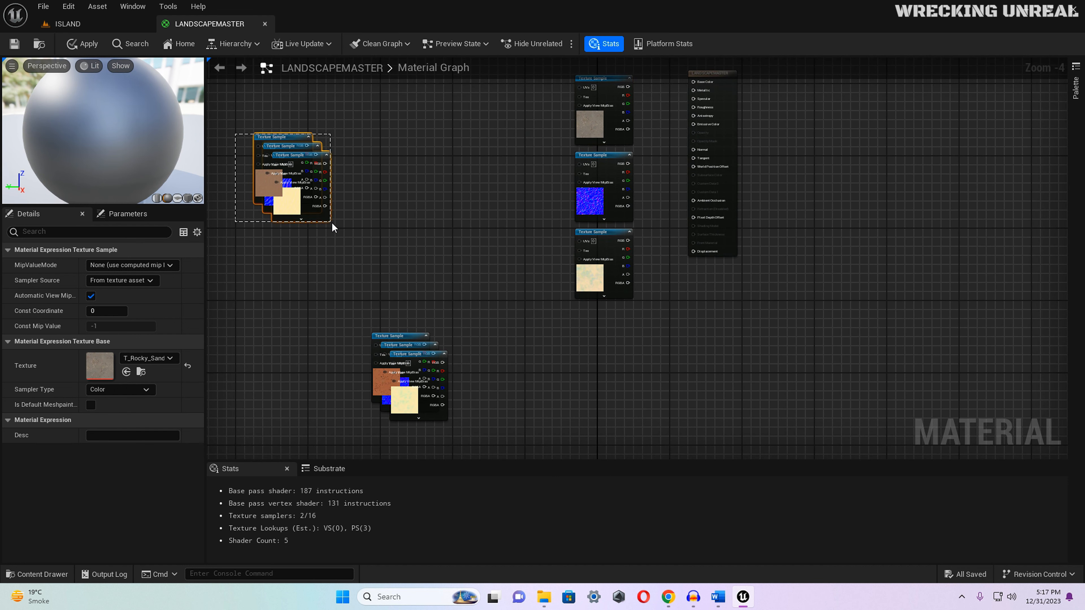
{"action": "left_click_drag", "start_coordinate": [332, 223], "coordinate": [332, 222]}
{"action": "left_click_drag", "start_coordinate": [326, 152], "coordinate": [534, 251]}
{"action": "left_click", "coordinate": [538, 234]}
{"action": "left_click_drag", "start_coordinate": [483, 236], "coordinate": [601, 393]}
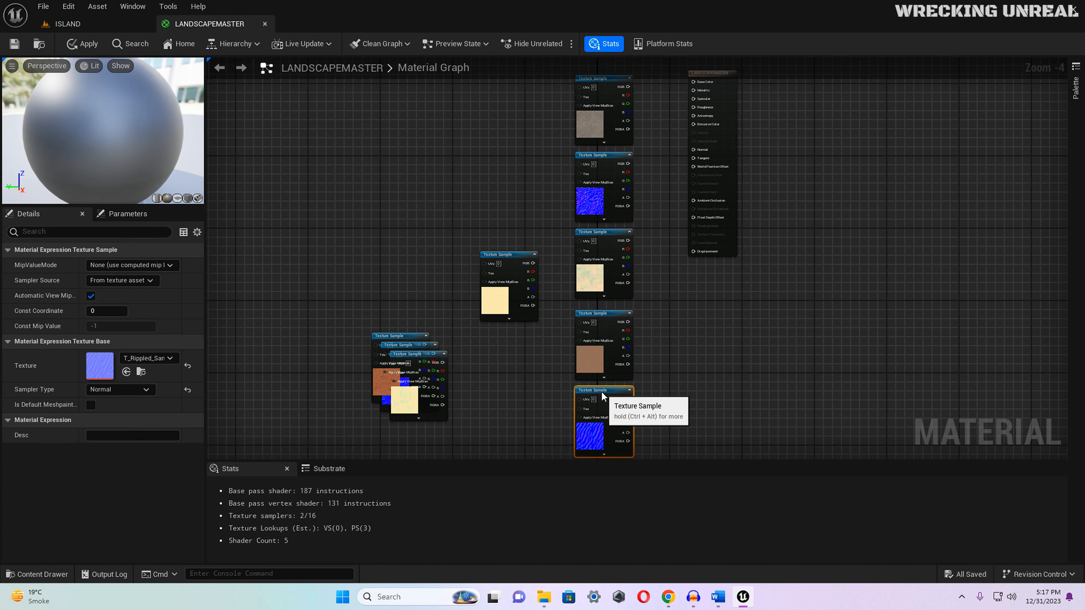
{"action": "right_click_drag", "start_coordinate": [504, 322], "coordinate": [494, 173]}
{"action": "left_click_drag", "start_coordinate": [492, 106], "coordinate": [586, 317]}
Step: Separate the three Dry Sand texture samples and stack them in the column below the Rippled Sand samples
{"action": "right_click_drag", "start_coordinate": [308, 191], "coordinate": [303, 140]}
{"action": "left_click_drag", "start_coordinate": [303, 141], "coordinate": [385, 180]}
{"action": "left_click_drag", "start_coordinate": [371, 139], "coordinate": [457, 327]}
{"action": "left_click", "coordinate": [456, 292]}
{"action": "right_click_drag", "start_coordinate": [456, 292], "coordinate": [443, 114]}
{"action": "left_click_drag", "start_coordinate": [446, 150], "coordinate": [581, 255]}
{"action": "left_click_drag", "start_coordinate": [468, 166], "coordinate": [568, 338]}
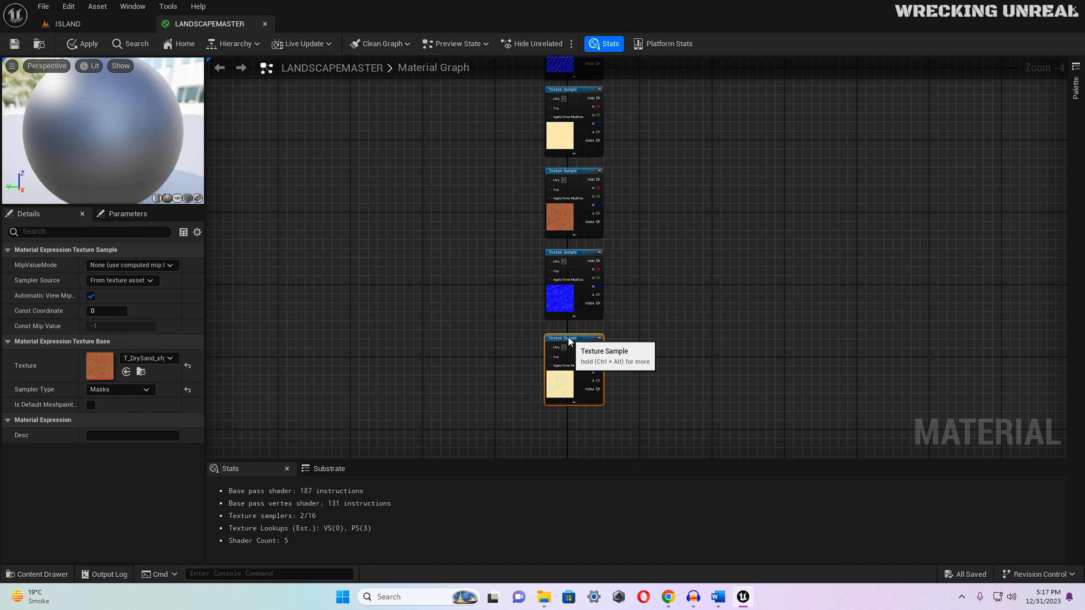
Step: Move the LANDSCAPEMASTER output node down beside the middle of the texture sample column
{"action": "scroll", "coordinate": [570, 337], "scroll_direction": "down", "scroll_amount": 2}
{"action": "right_click_drag", "start_coordinate": [608, 250], "coordinate": [614, 338]}
{"action": "left_click_drag", "start_coordinate": [628, 106], "coordinate": [679, 237]}
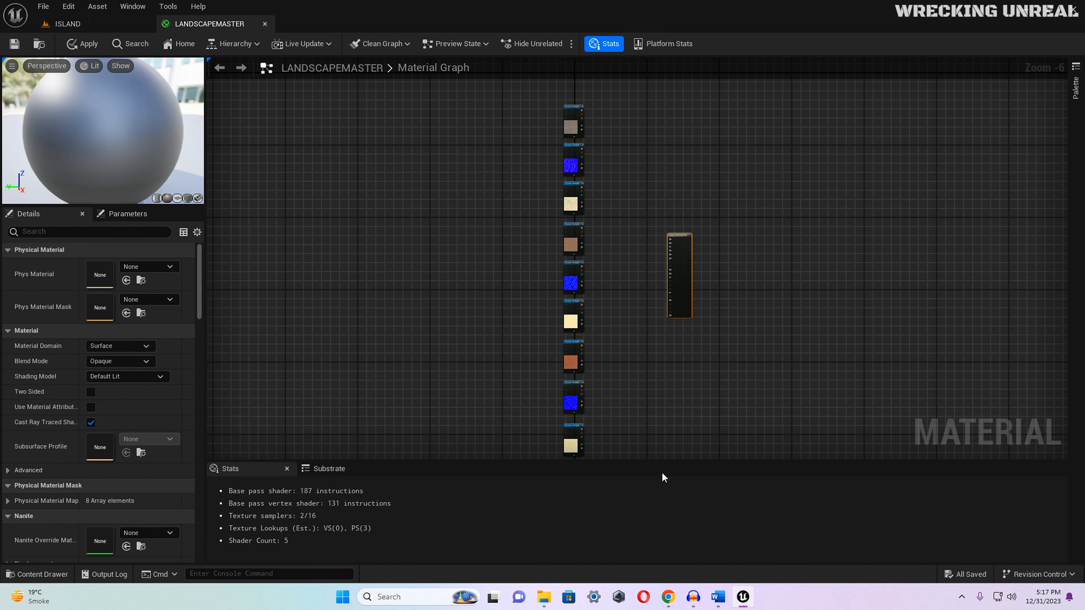
Step: Add a LandscapeLayerCoords node in the free space before the first Rocky Sand texture sample
{"action": "scroll", "coordinate": [368, 193], "scroll_direction": "up", "scroll_amount": 3}
{"action": "right_click", "coordinate": [334, 182]}
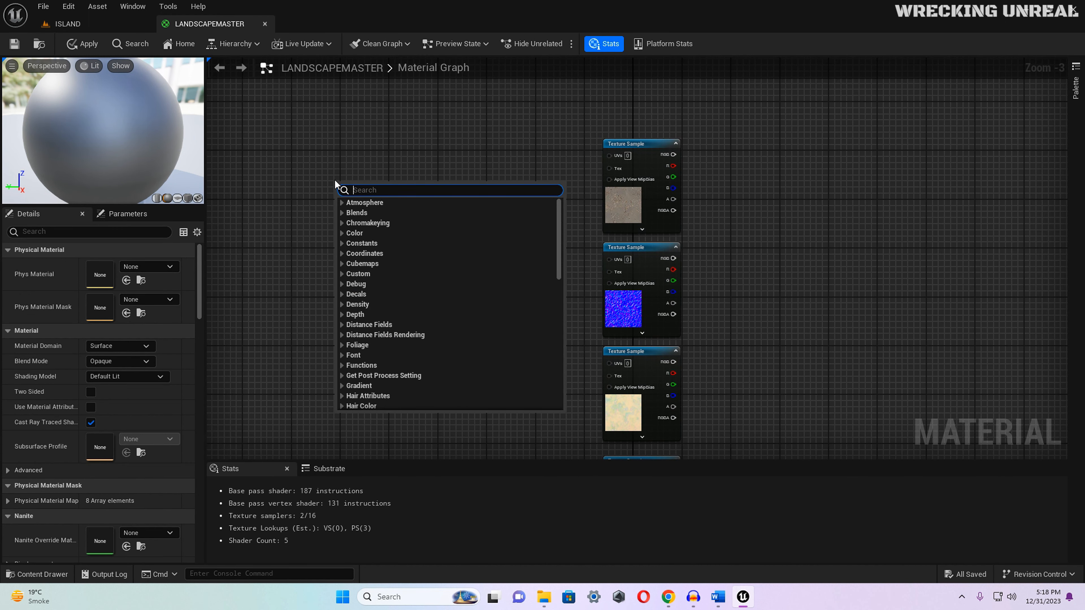
{"action": "type", "text": "LAYERCO"}
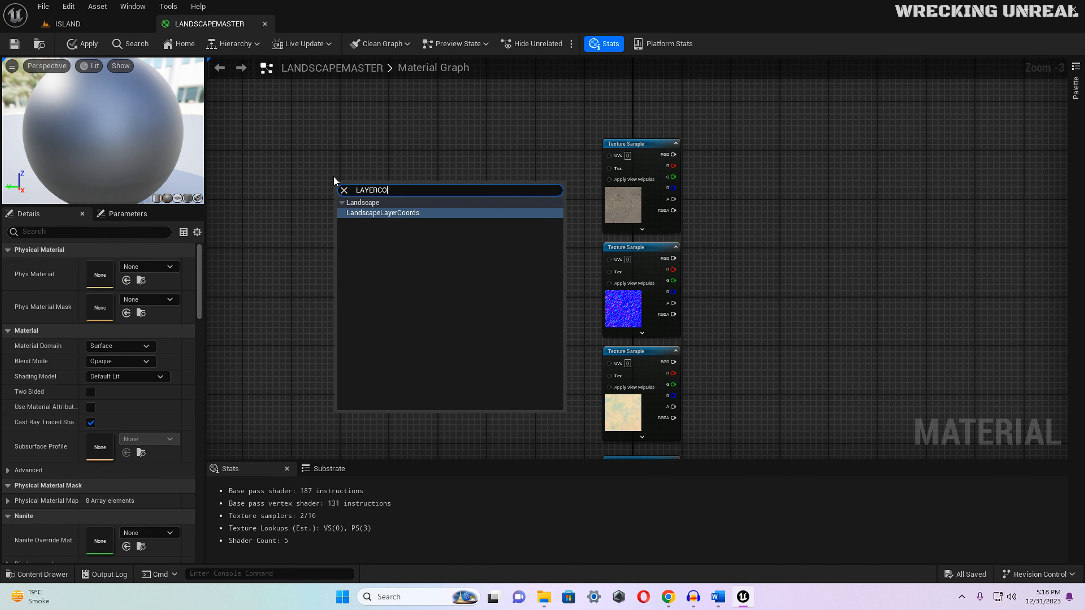
{"action": "left_click", "coordinate": [399, 213]}
{"action": "left_click_drag", "start_coordinate": [359, 191], "coordinate": [303, 179]}
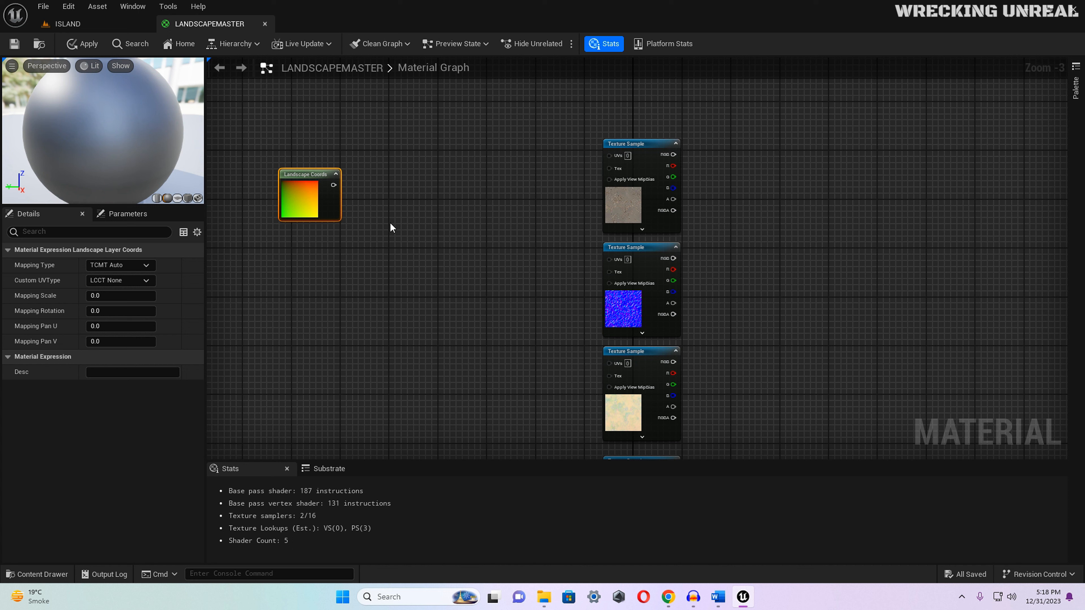
Step: Add a Multiply node beside the Landscape Coords node and a Constant node below it
{"action": "left_click", "coordinate": [405, 194]}
{"action": "left_click_drag", "start_coordinate": [420, 201], "coordinate": [403, 185]}
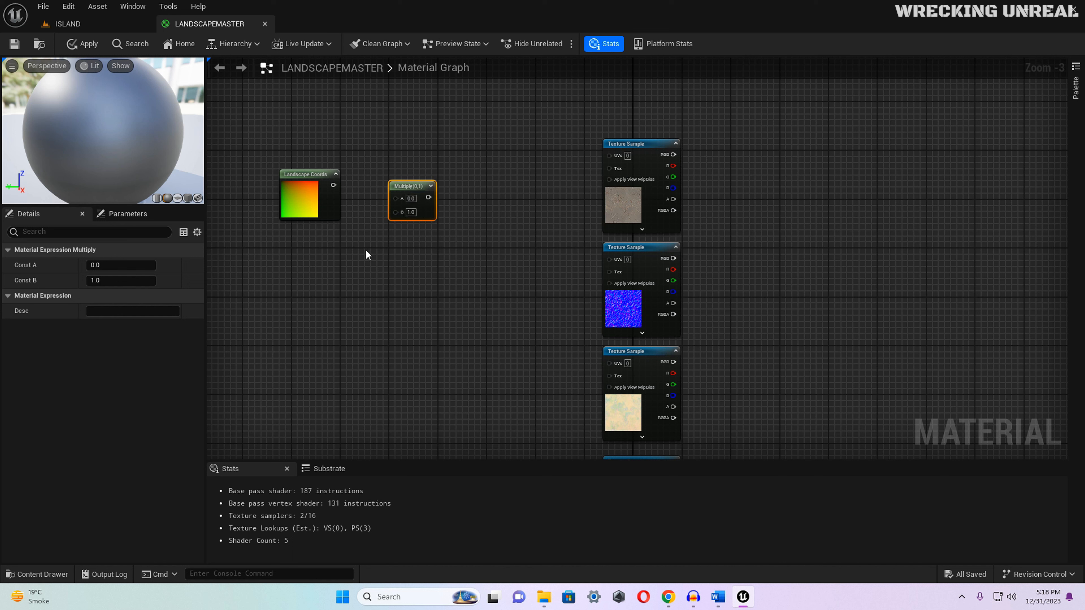
{"action": "left_click", "coordinate": [341, 263]}
{"action": "left_click_drag", "start_coordinate": [360, 267], "coordinate": [310, 267]}
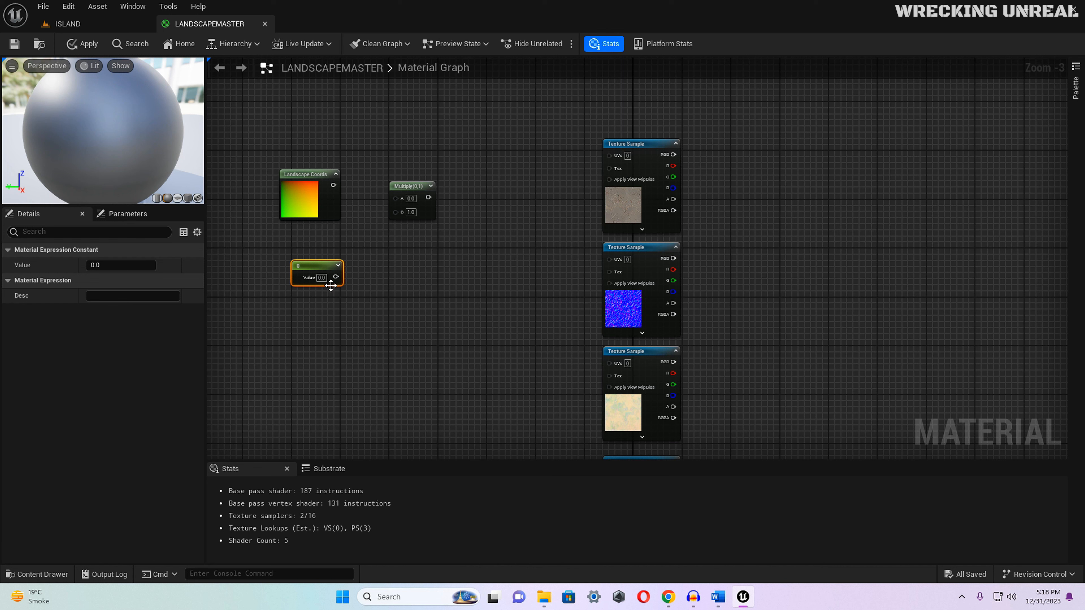
Step: Connect Landscape Coords to Multiply input A and the constant to input B, and set the constant's value to 1
{"action": "left_click_drag", "start_coordinate": [333, 184], "coordinate": [396, 195]}
{"action": "left_click_drag", "start_coordinate": [336, 277], "coordinate": [396, 209]}
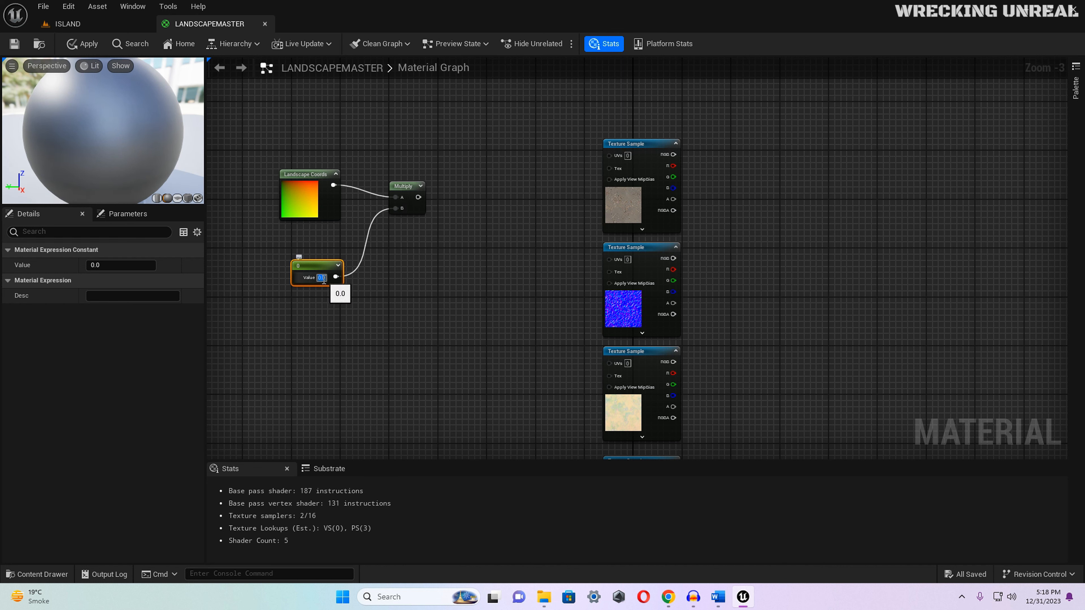
{"action": "key", "text": "Return"}
Step: Copy the Landscape Coords, constant and Multiply nodes and paste one set beside the Rippled Sand samples and one beside the Dry Sand samples
{"action": "left_click_drag", "start_coordinate": [249, 145], "coordinate": [417, 278]}
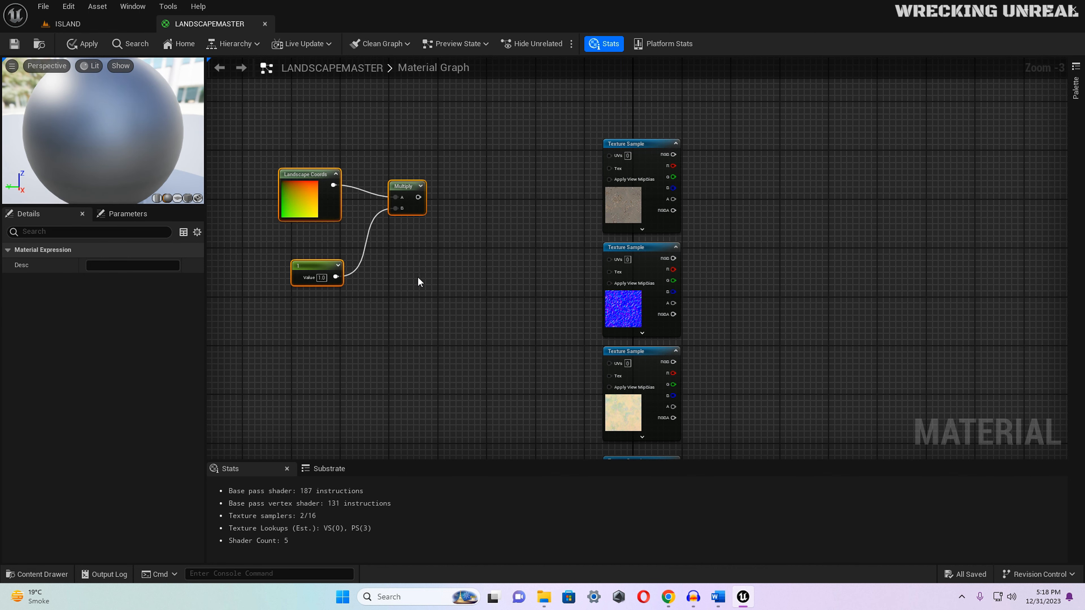
{"action": "right_click_drag", "start_coordinate": [415, 278], "coordinate": [468, 38]}
{"action": "left_click", "coordinate": [426, 209]}
{"action": "key", "text": "ctrl+v"}
{"action": "right_click_drag", "start_coordinate": [468, 269], "coordinate": [466, 0]}
{"action": "scroll", "coordinate": [421, 268], "scroll_direction": "down", "scroll_amount": 1}
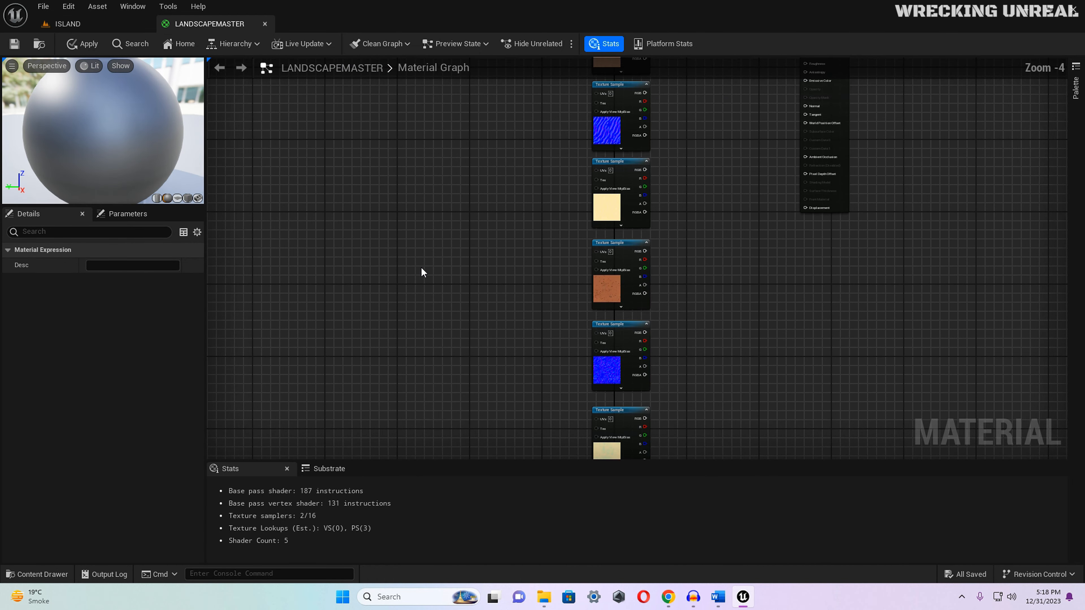
{"action": "right_click_drag", "start_coordinate": [421, 268], "coordinate": [468, 253]}
{"action": "left_click", "coordinate": [468, 253]}
{"action": "key", "text": "ctrl+v"}
{"action": "left_click_drag", "start_coordinate": [462, 226], "coordinate": [457, 135]}
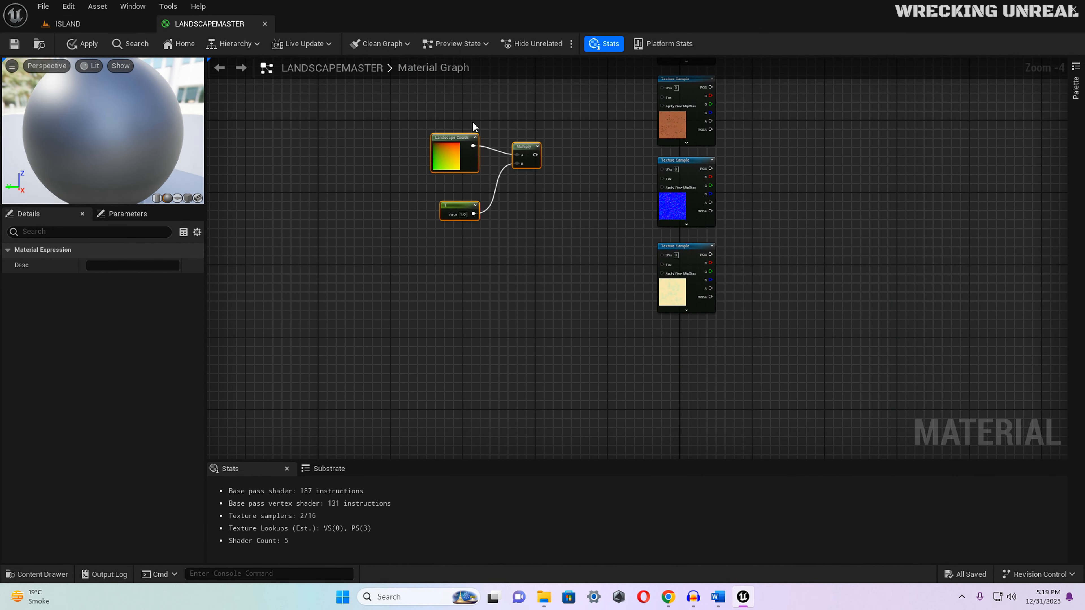
Step: Connect the first Multiply node's output to the UVs of all three Rocky Sand texture samples
{"action": "right_click_drag", "start_coordinate": [473, 122], "coordinate": [500, 609]}
{"action": "scroll", "coordinate": [539, 227], "scroll_direction": "up", "scroll_amount": 1}
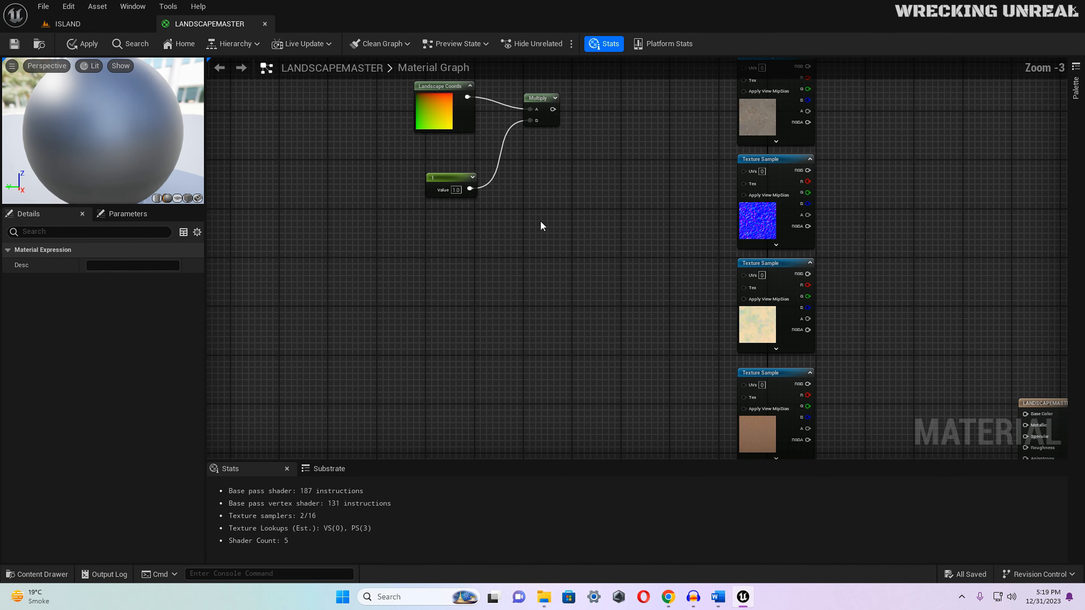
{"action": "right_click_drag", "start_coordinate": [541, 226], "coordinate": [526, 298]}
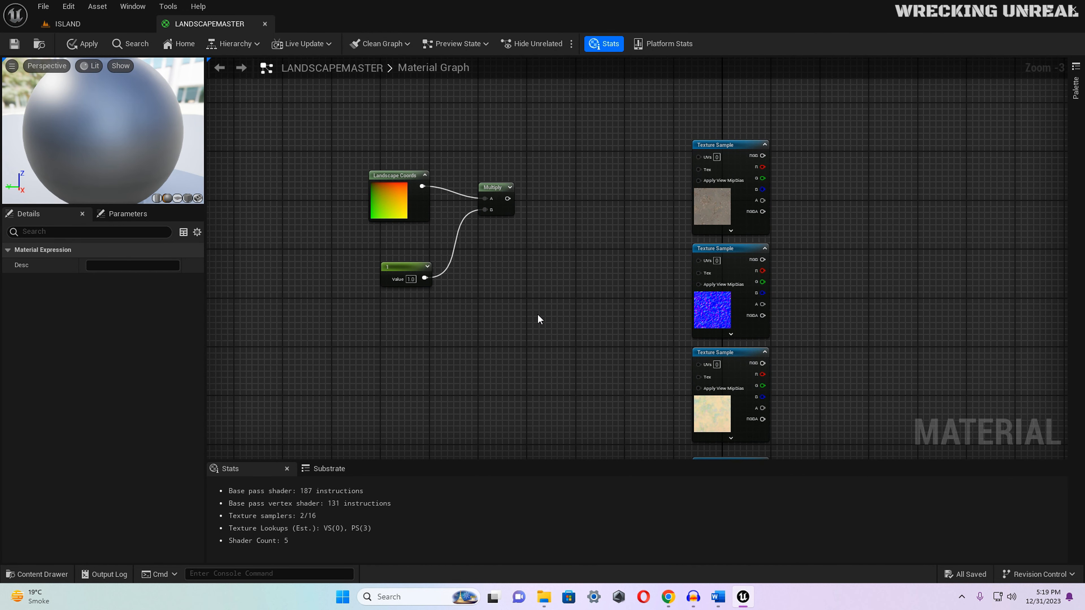
{"action": "left_click_drag", "start_coordinate": [509, 198], "coordinate": [704, 154]}
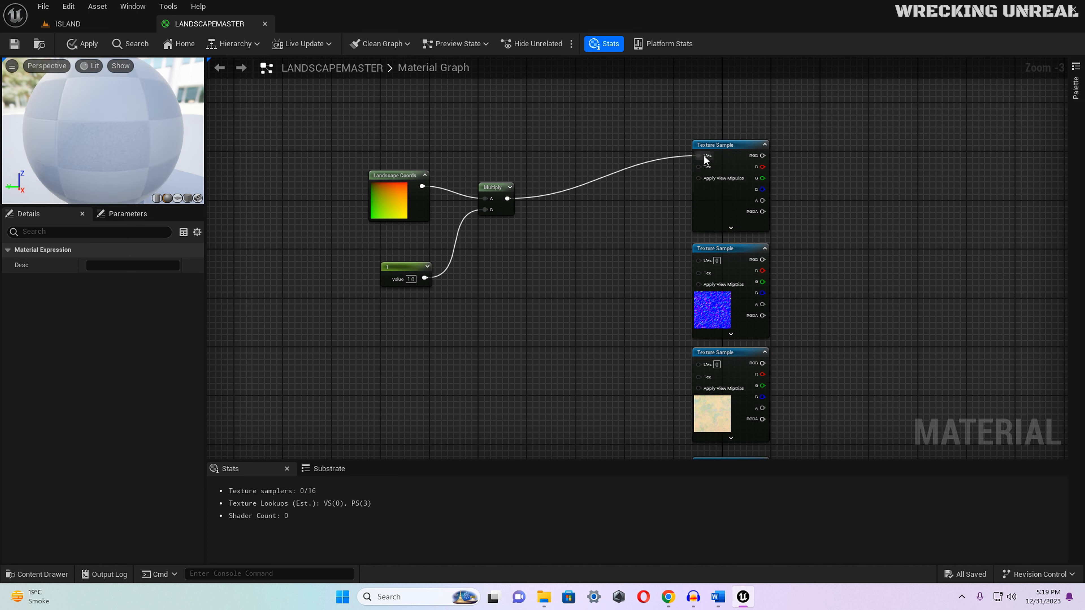
{"action": "right_click_drag", "start_coordinate": [528, 209], "coordinate": [504, 149]}
{"action": "left_click_drag", "start_coordinate": [485, 143], "coordinate": [674, 199]}
{"action": "right_click_drag", "start_coordinate": [602, 230], "coordinate": [572, 177]}
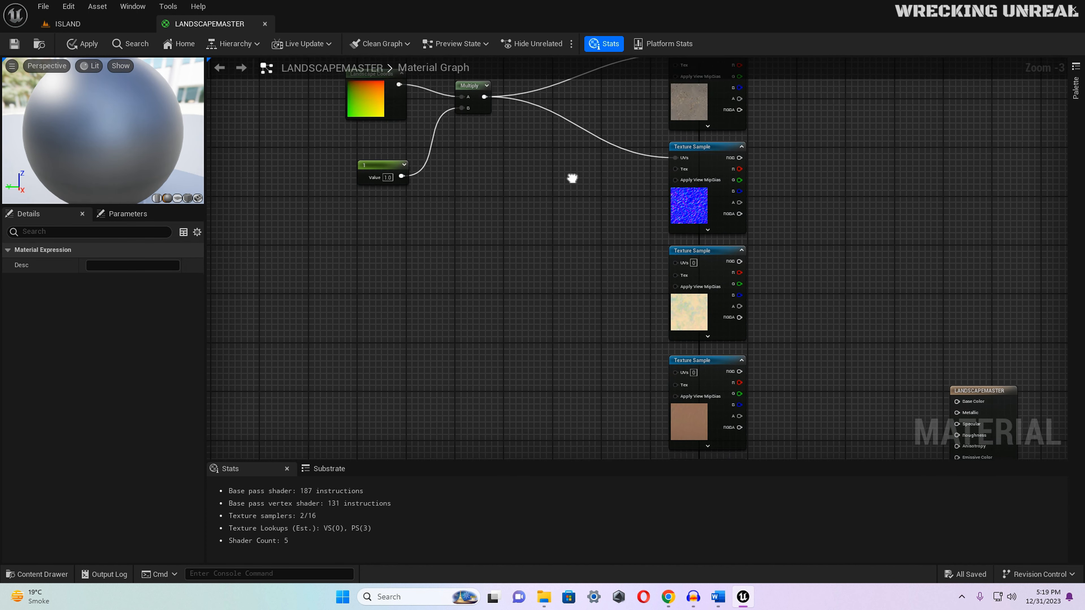
{"action": "left_click_drag", "start_coordinate": [485, 100], "coordinate": [676, 266]}
Step: Connect the second Multiply node's output to the UVs of all three Rippled Sand texture samples
{"action": "right_click_drag", "start_coordinate": [555, 268], "coordinate": [548, 58]}
{"action": "right_click_drag", "start_coordinate": [565, 191], "coordinate": [551, 292]}
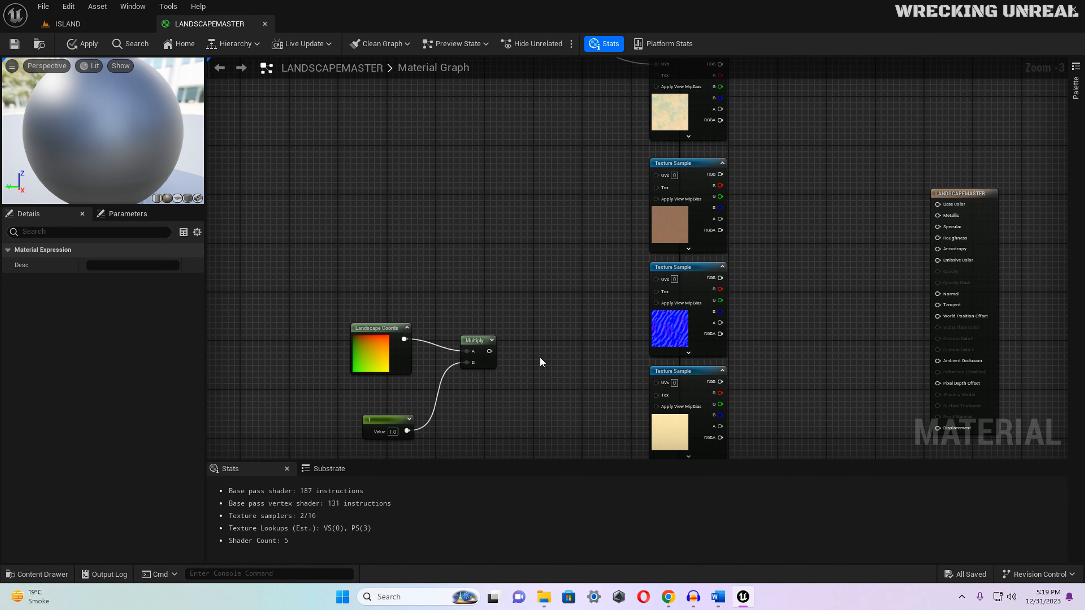
{"action": "left_click_drag", "start_coordinate": [492, 351], "coordinate": [657, 175]}
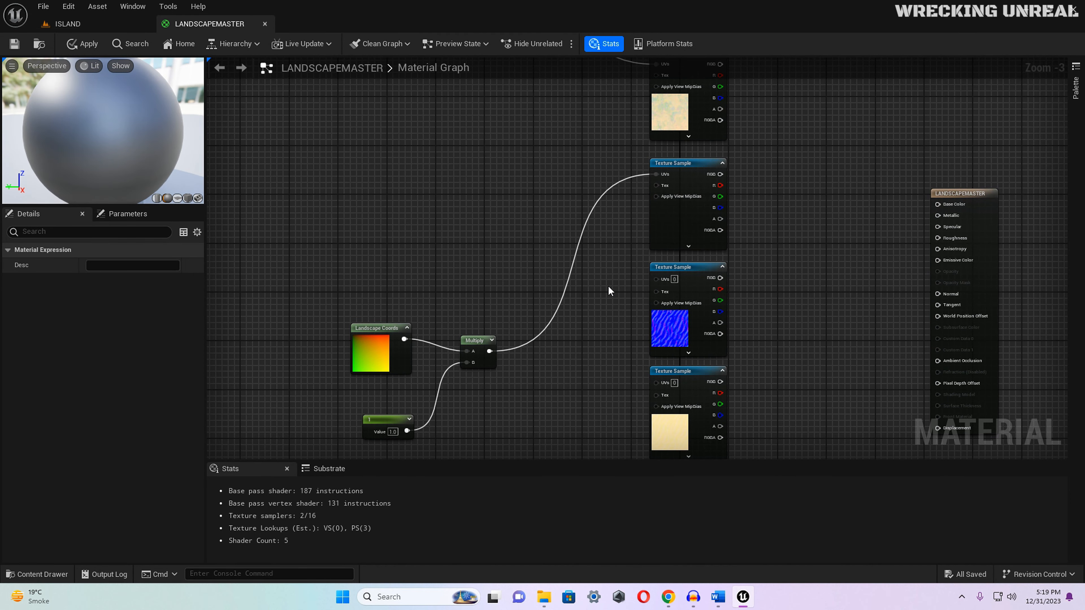
{"action": "right_click_drag", "start_coordinate": [541, 345], "coordinate": [535, 254]}
{"action": "left_click_drag", "start_coordinate": [487, 259], "coordinate": [650, 187]}
{"action": "left_click_drag", "start_coordinate": [483, 262], "coordinate": [660, 291]}
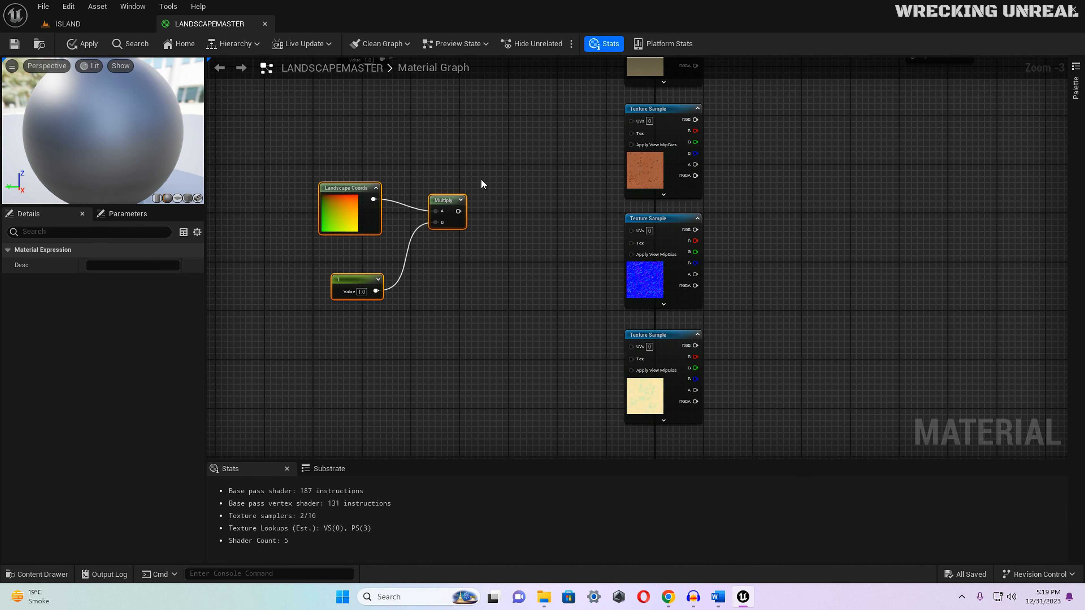
Step: Connect the third Multiply node's output to the UVs of all three Dry Sand texture samples
{"action": "left_click_drag", "start_coordinate": [458, 211], "coordinate": [631, 120]}
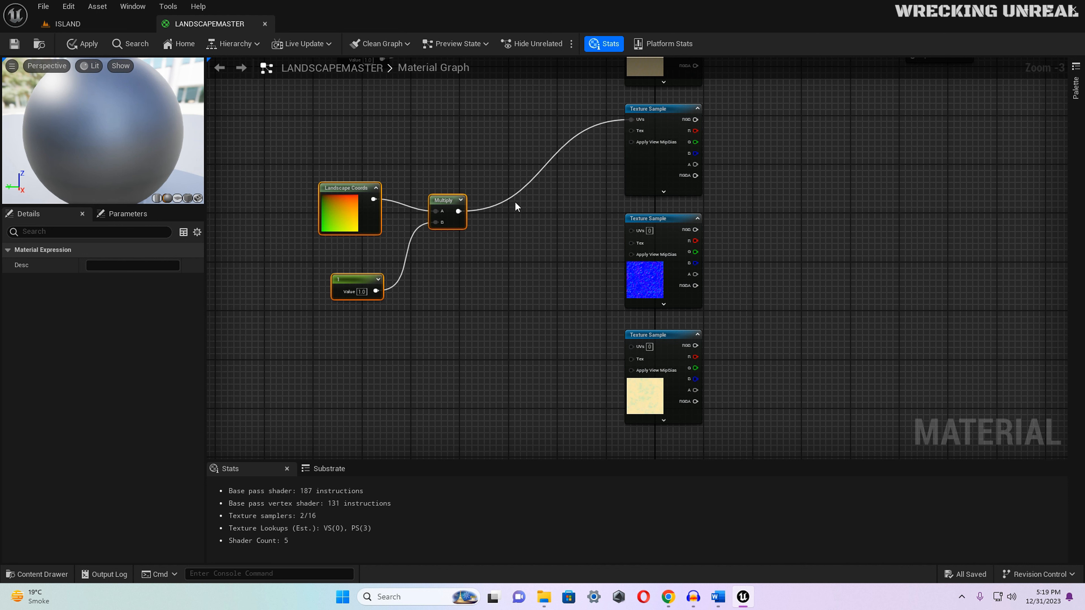
{"action": "left_click_drag", "start_coordinate": [458, 211], "coordinate": [632, 231]}
{"action": "left_click_drag", "start_coordinate": [460, 212], "coordinate": [633, 231]}
{"action": "left_click_drag", "start_coordinate": [459, 212], "coordinate": [631, 346]}
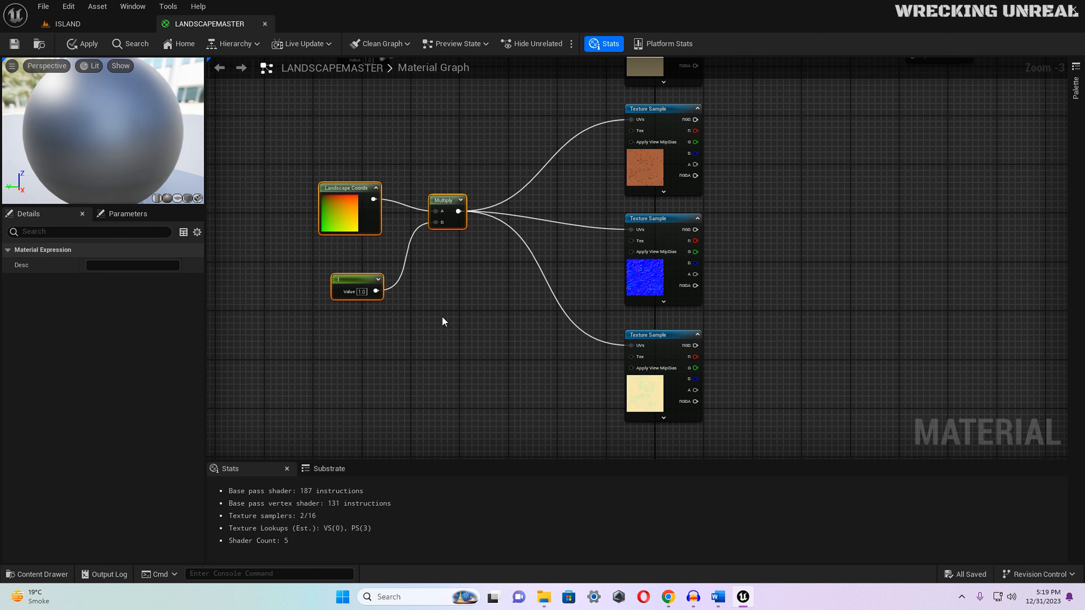
Step: Move the Rippled Sand group's Landscape Coords, constant and Multiply nodes up, away from the Dry Sand group
{"action": "scroll", "coordinate": [432, 312], "scroll_direction": "down", "scroll_amount": 3}
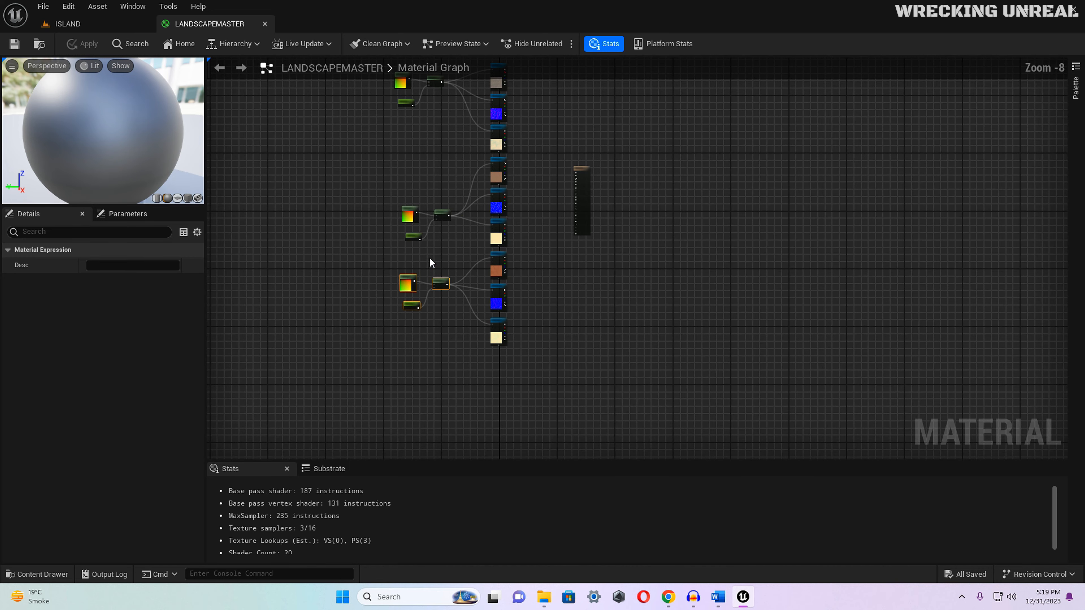
{"action": "left_click_drag", "start_coordinate": [399, 184], "coordinate": [454, 249]}
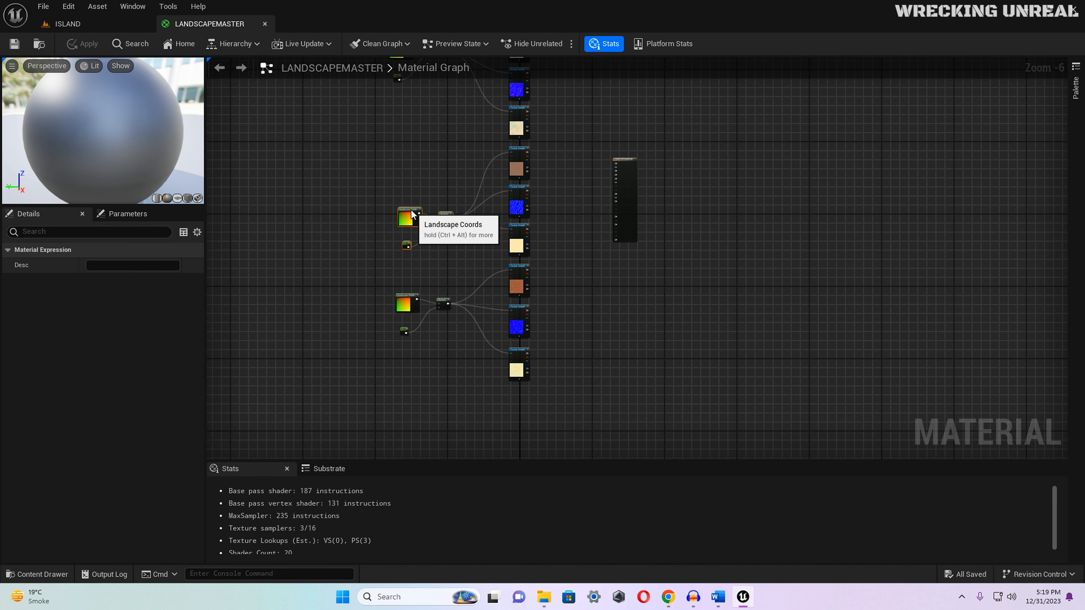
{"action": "left_click_drag", "start_coordinate": [410, 213], "coordinate": [404, 176]}
{"action": "left_click_drag", "start_coordinate": [370, 282], "coordinate": [397, 298]}
{"action": "left_click", "coordinate": [397, 295]}
Step: Convert the constant that feeds the Rocky Sand Multiply node to a parameter
{"action": "scroll", "coordinate": [376, 265], "scroll_direction": "up", "scroll_amount": 4}
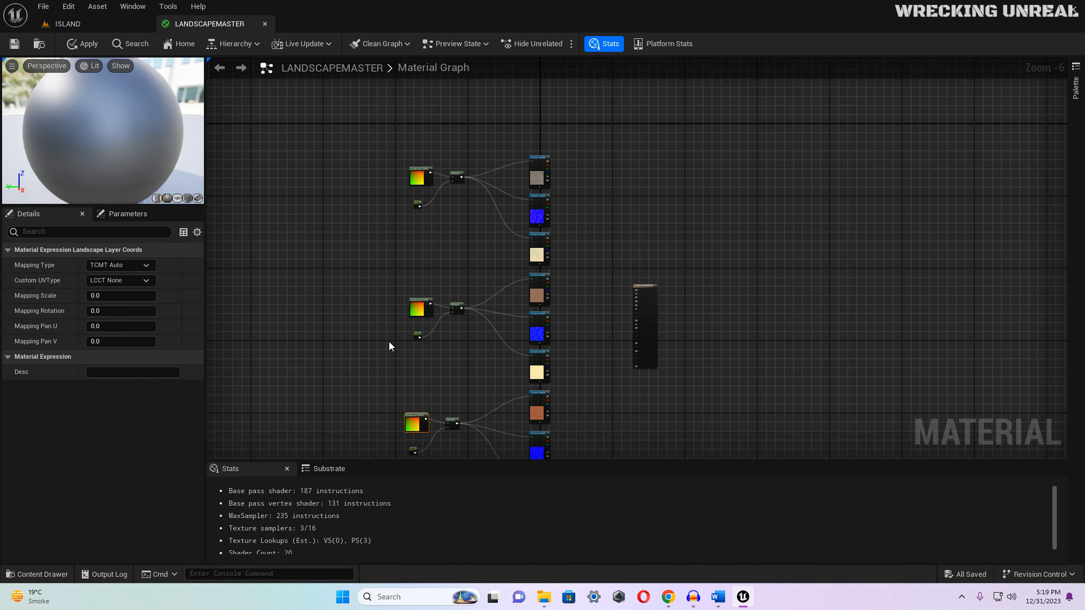
{"action": "right_click_drag", "start_coordinate": [433, 234], "coordinate": [447, 320]}
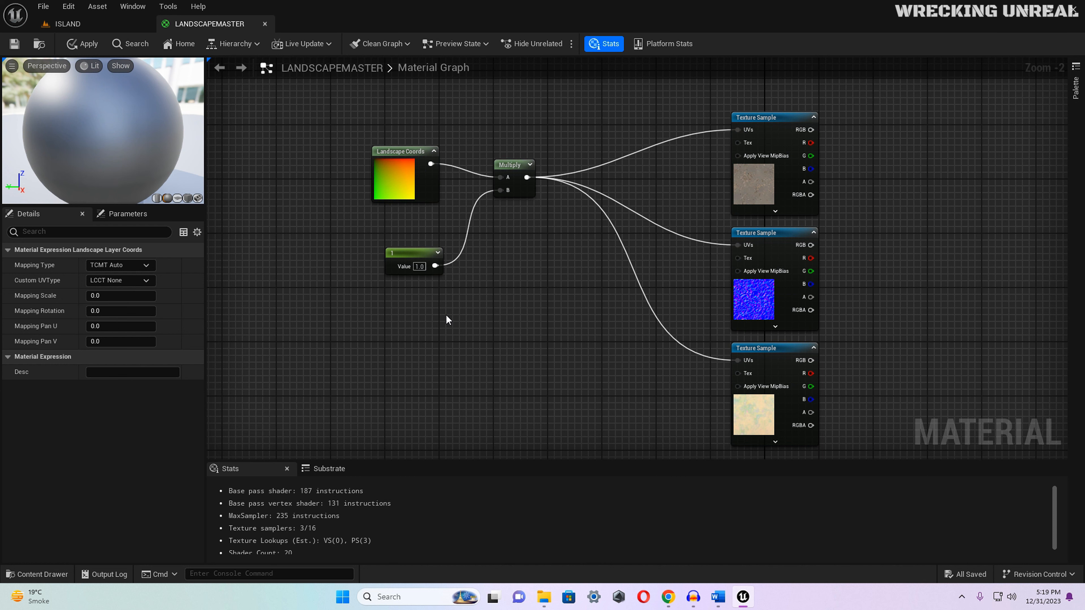
{"action": "left_click", "coordinate": [411, 253]}
{"action": "right_click", "coordinate": [410, 253]}
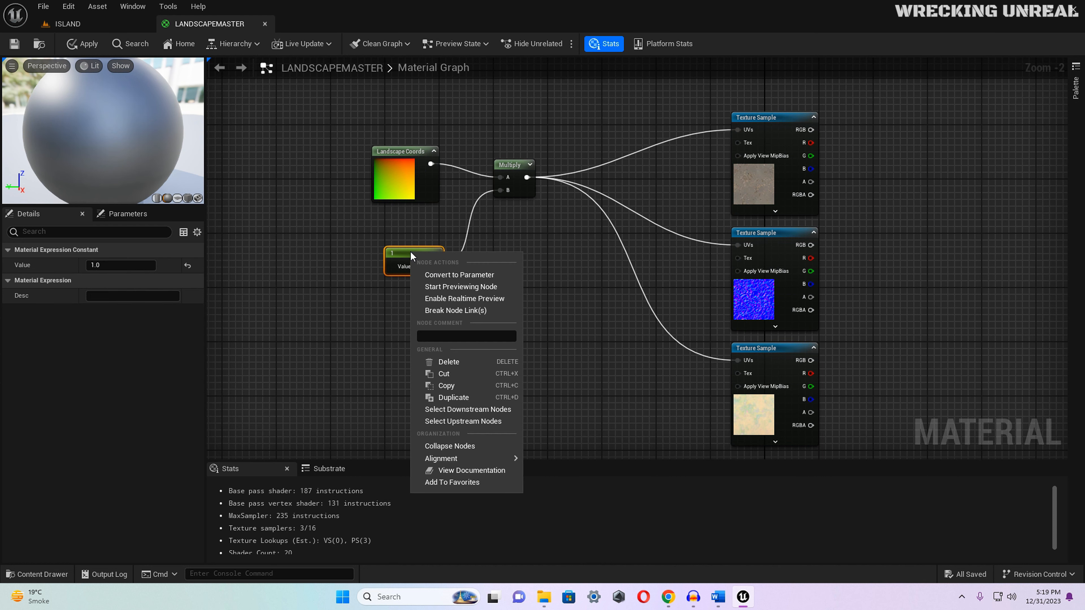
{"action": "left_click", "coordinate": [447, 273]}
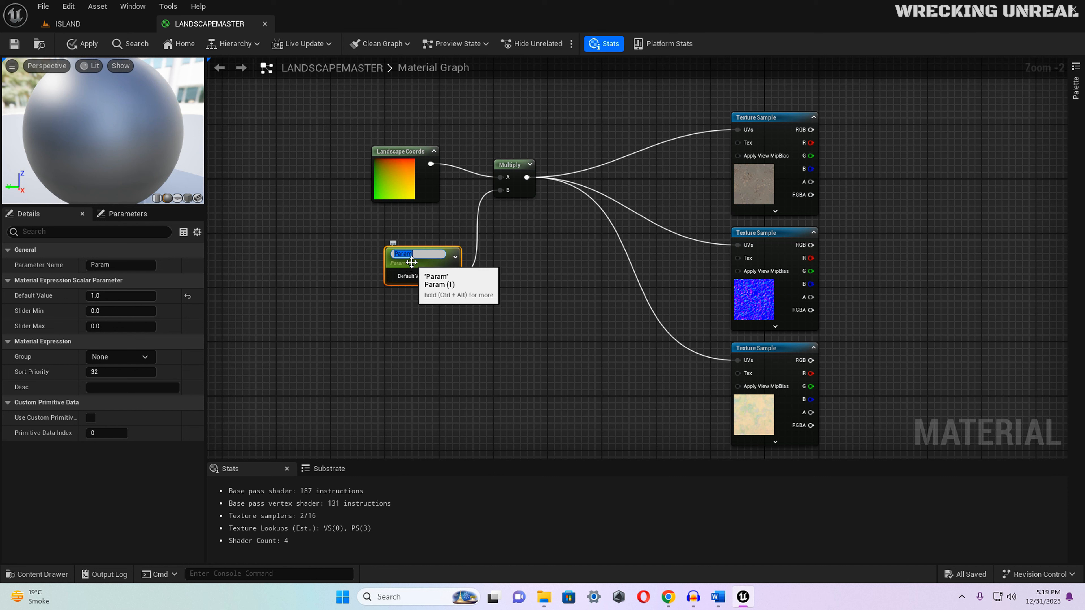
Step: Check the texture name of the first sample and rename the new scalar parameter RockySand
{"action": "left_click", "coordinate": [770, 187]}
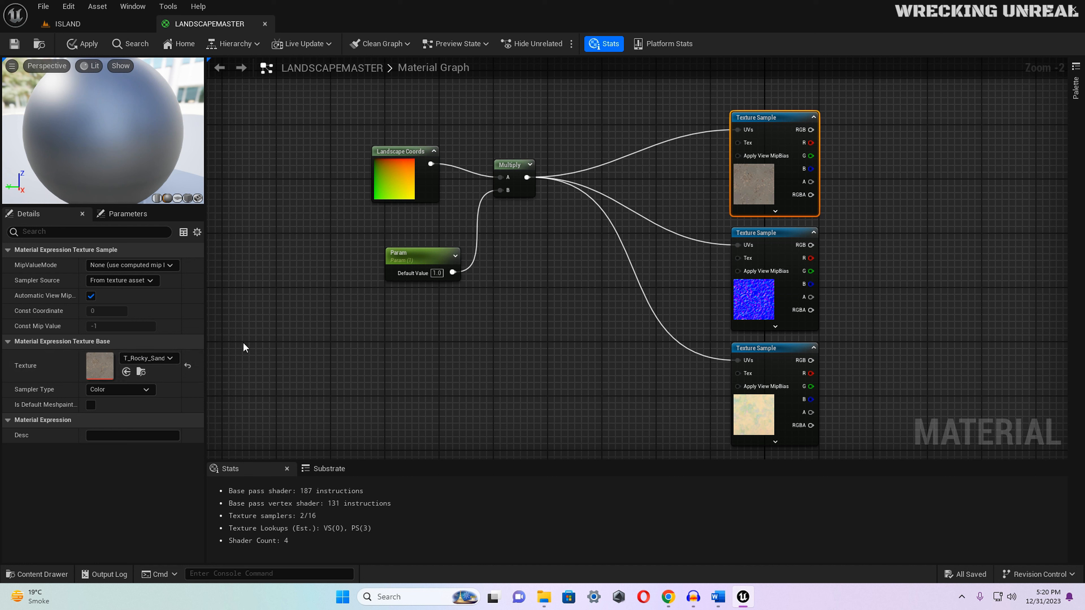
{"action": "left_click", "coordinate": [391, 254]}
{"action": "left_click", "coordinate": [119, 264]}
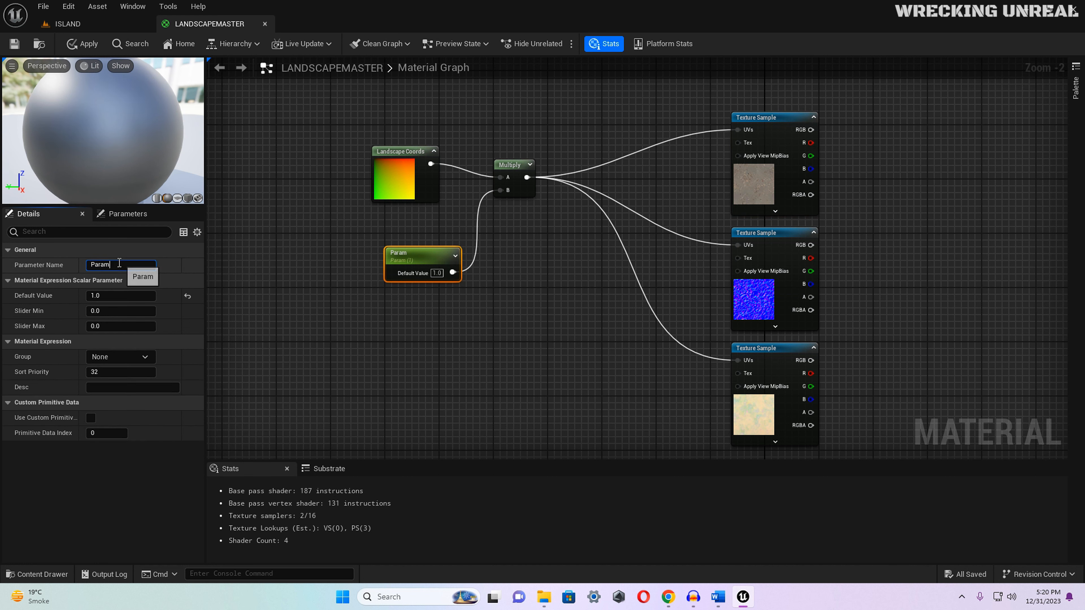
{"action": "type", "text": "rOCK"}
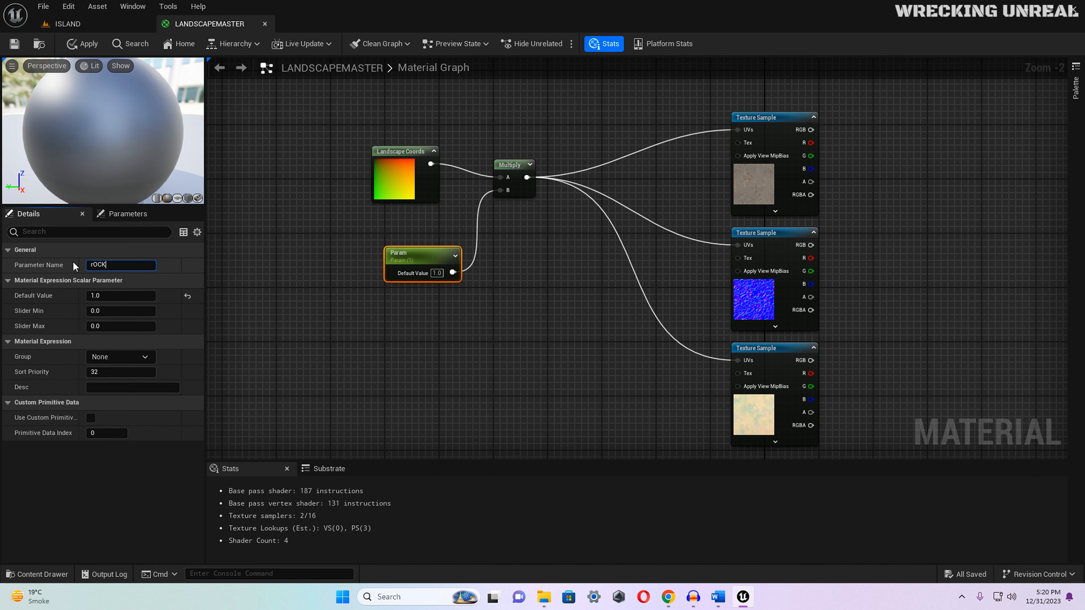
{"action": "type", "text": "YsAND"}
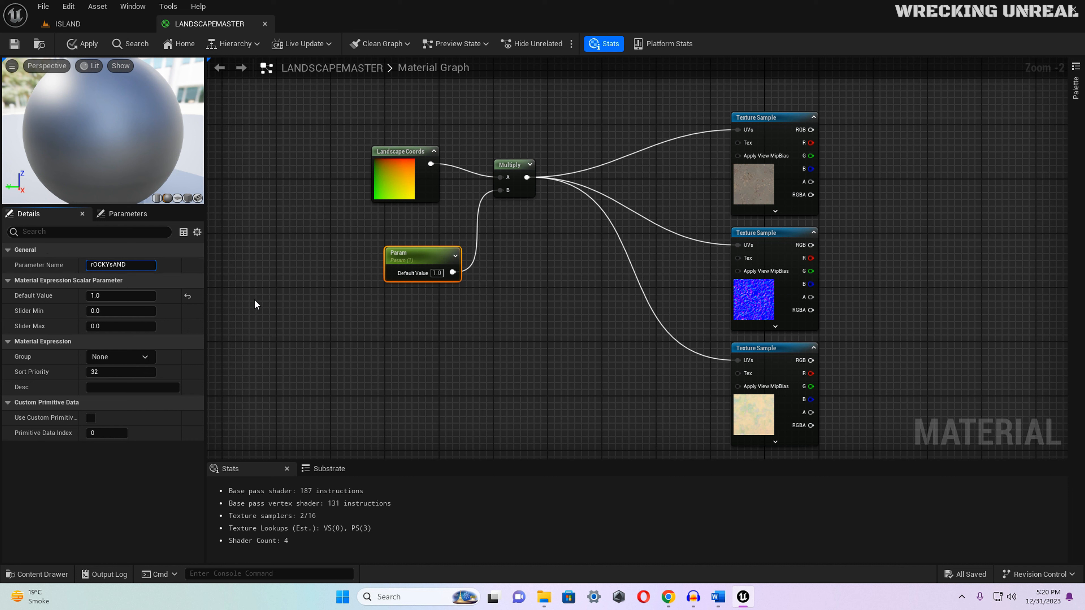
{"action": "double_click", "coordinate": [130, 265]}
{"action": "type", "text": "R"}
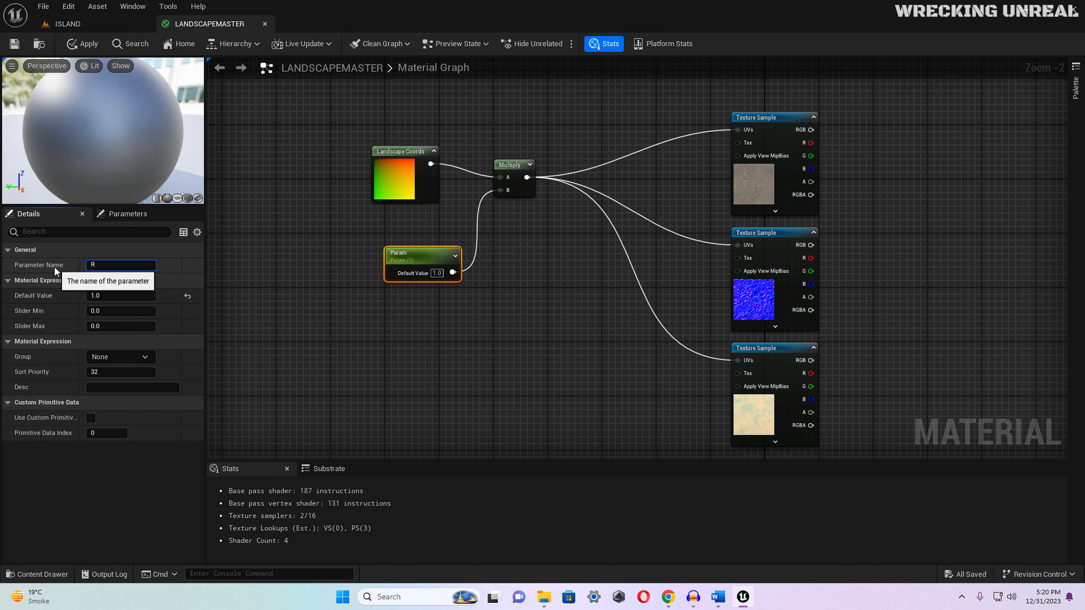
{"action": "type", "text": "ockySand"}
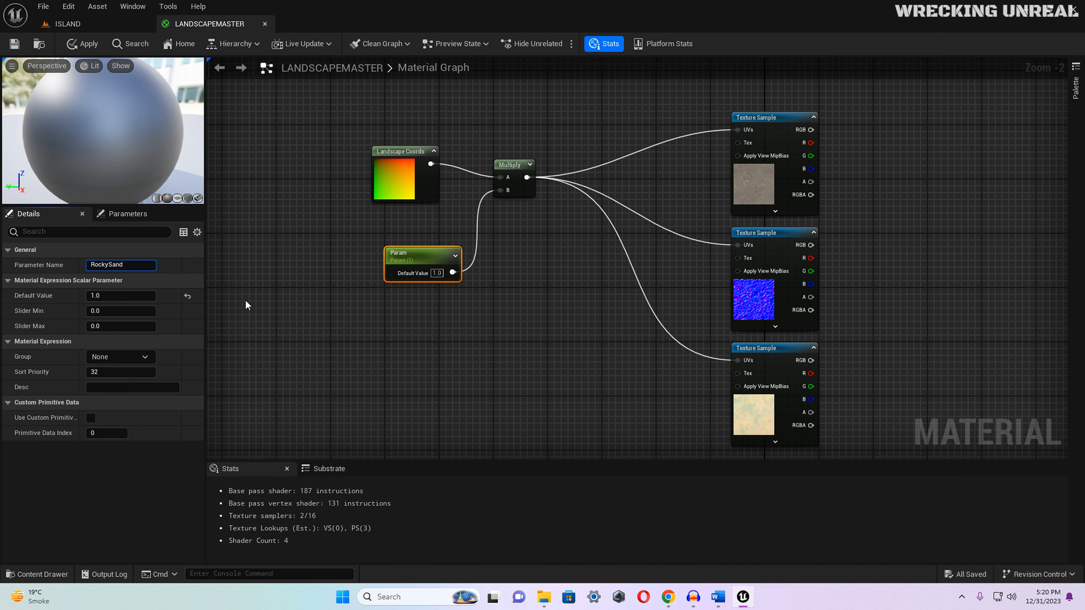
{"action": "left_click", "coordinate": [295, 303]}
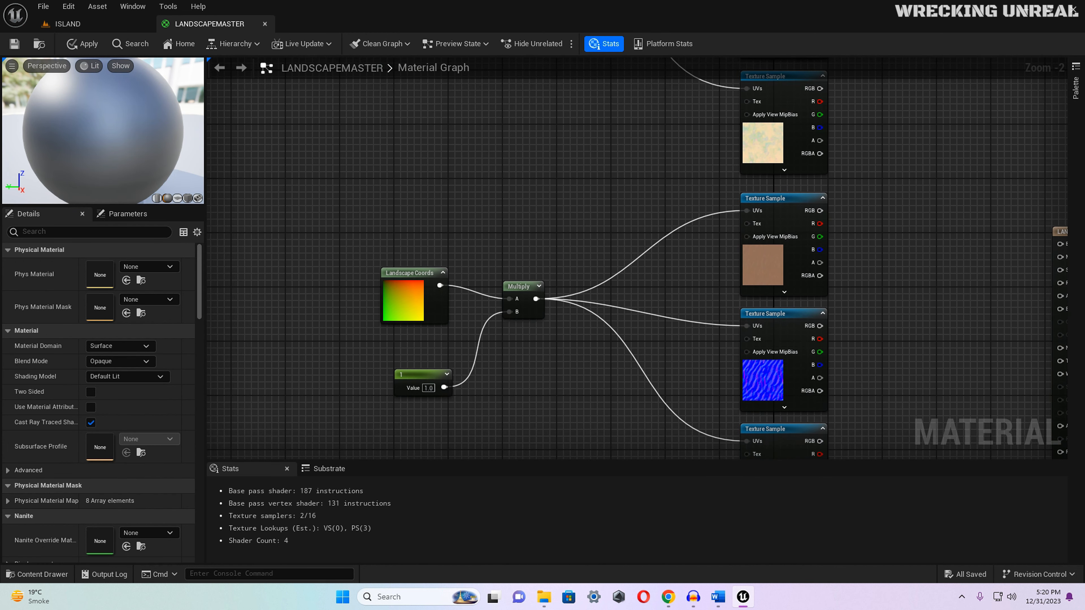
Step: Convert the constant feeding the Rippled Sand Multiply node to a scalar parameter named RippleSand
{"action": "left_click", "coordinate": [777, 156]}
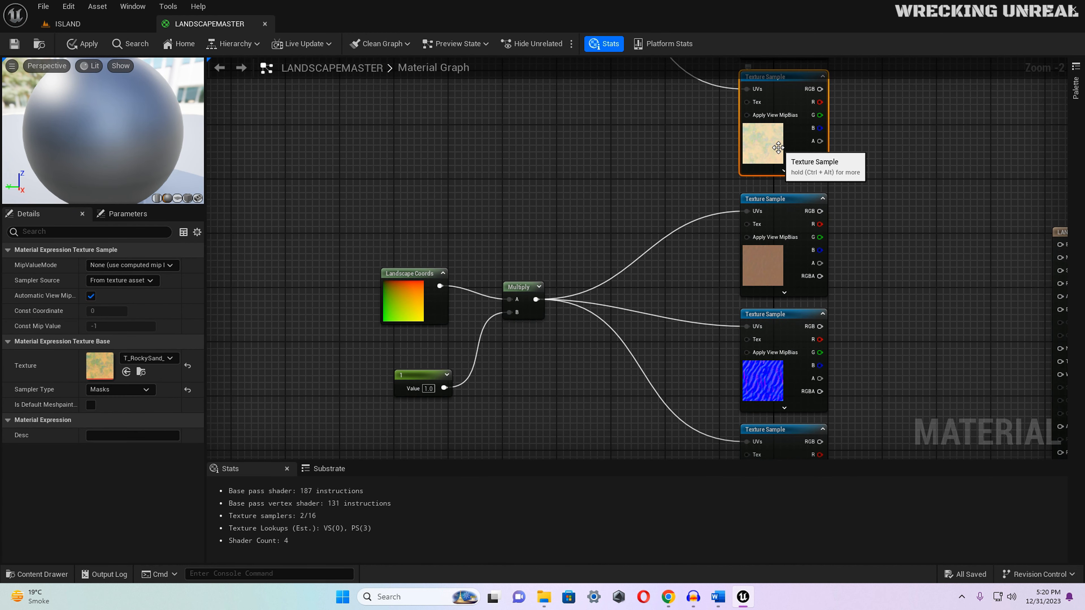
{"action": "left_click", "coordinate": [756, 257]}
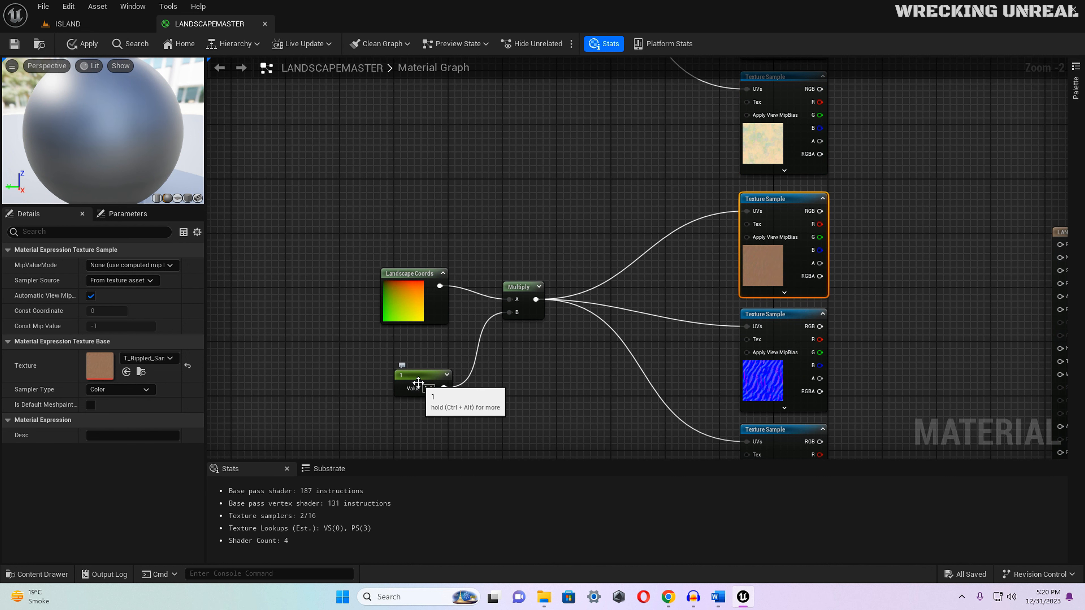
{"action": "left_click", "coordinate": [440, 387]}
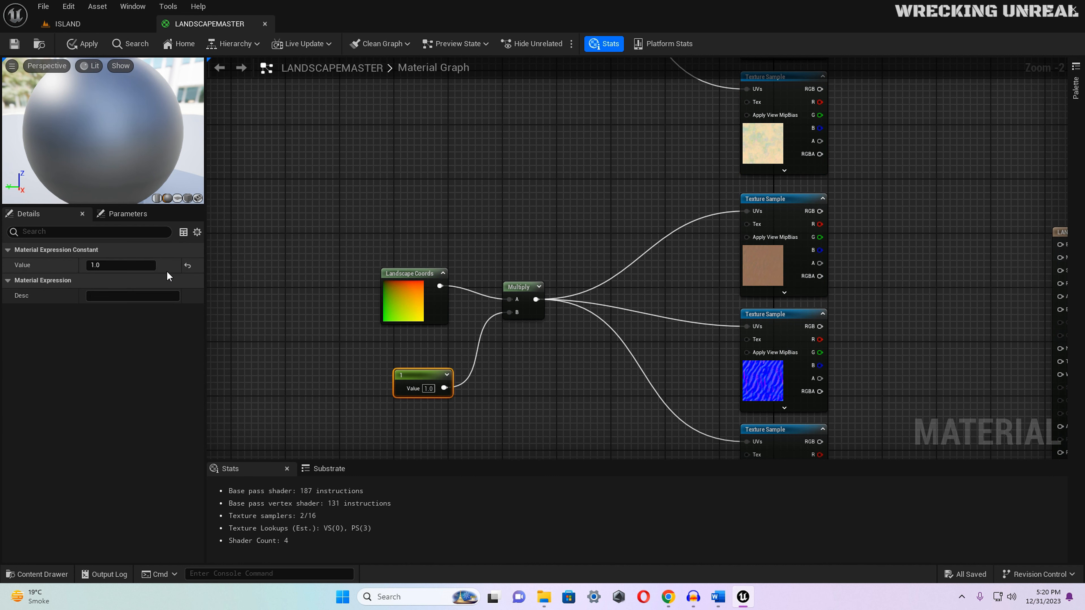
{"action": "right_click", "coordinate": [420, 371]}
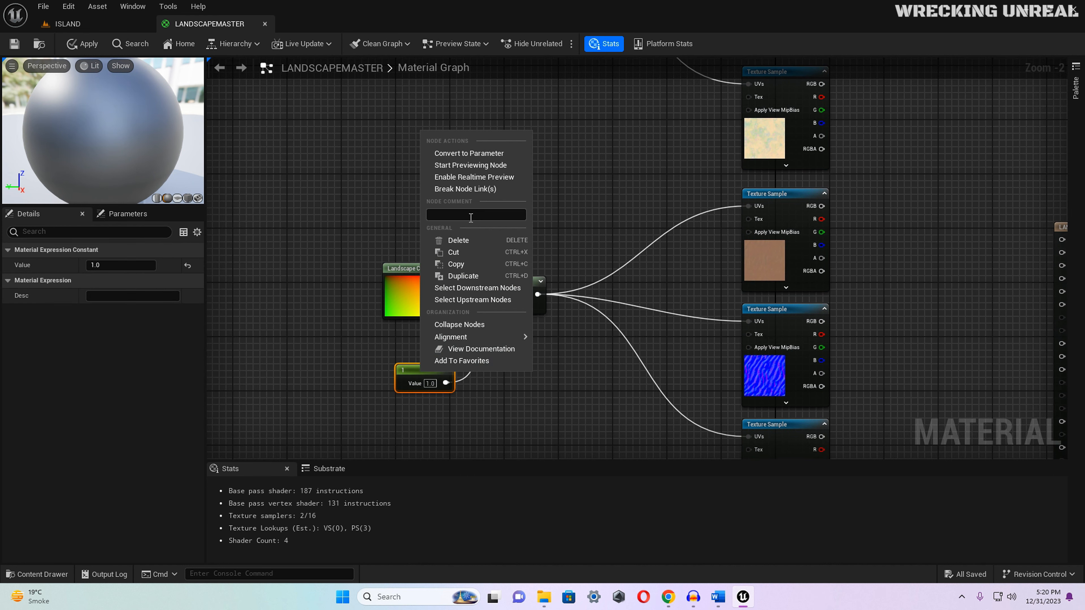
{"action": "left_click", "coordinate": [477, 155]}
{"action": "left_click", "coordinate": [61, 265]}
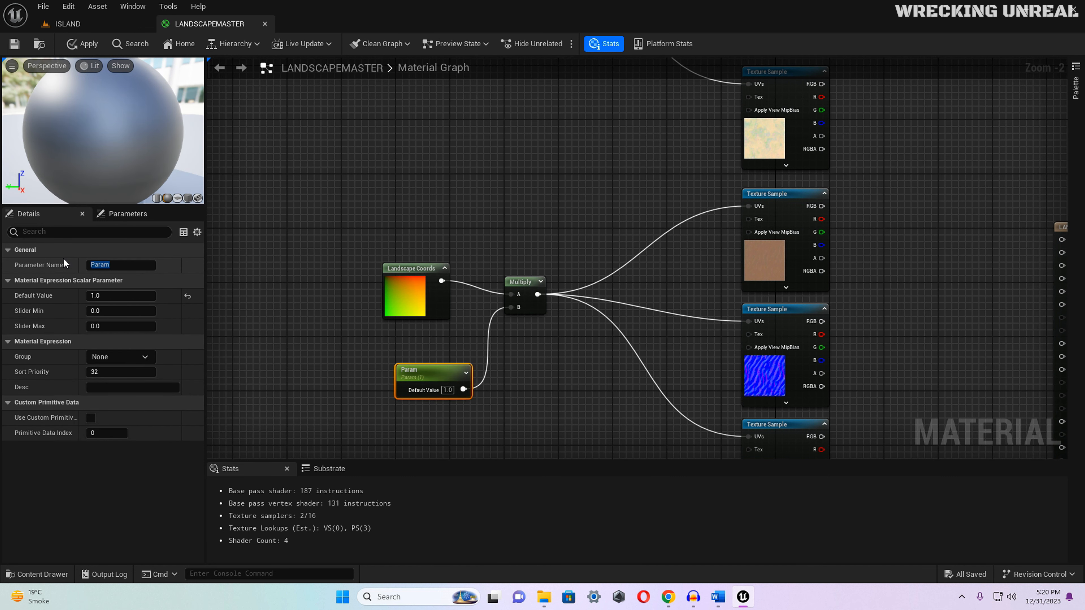
{"action": "left_click", "coordinate": [116, 266]}
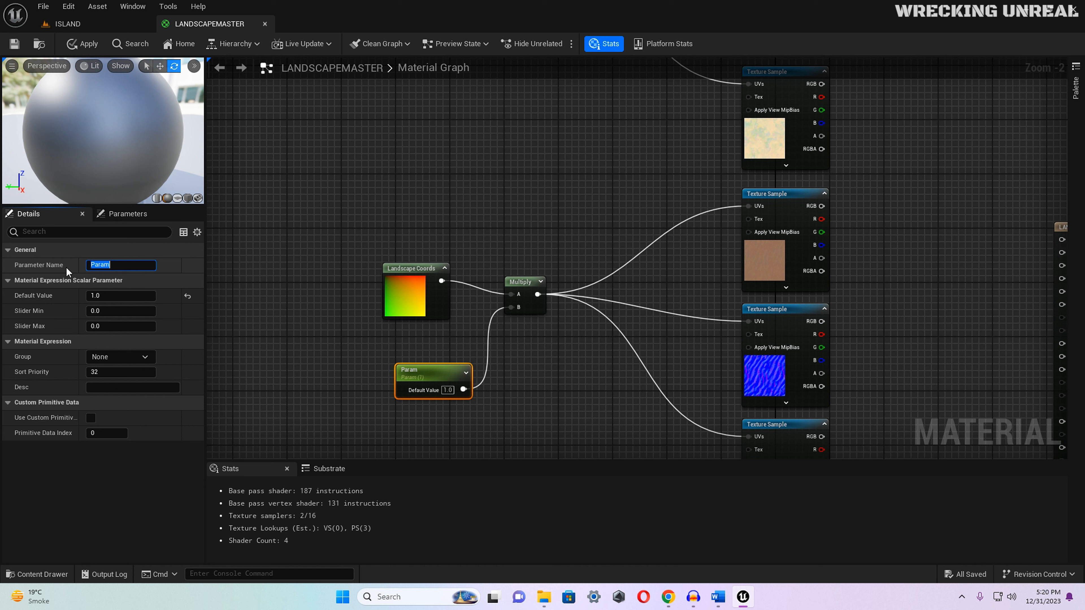
{"action": "type", "text": "RippleSand"}
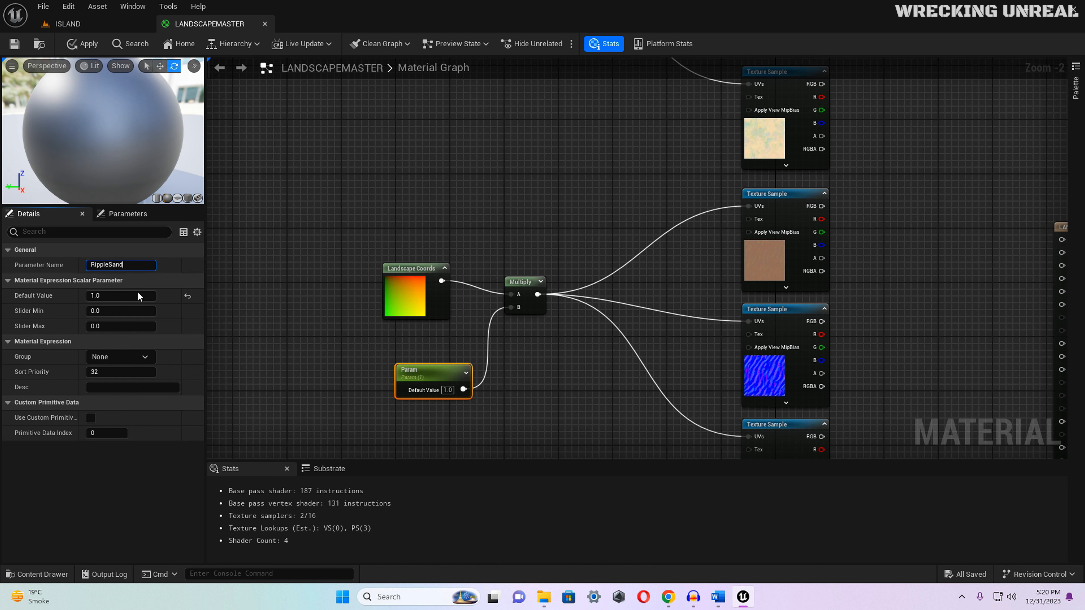
{"action": "left_click", "coordinate": [236, 326]}
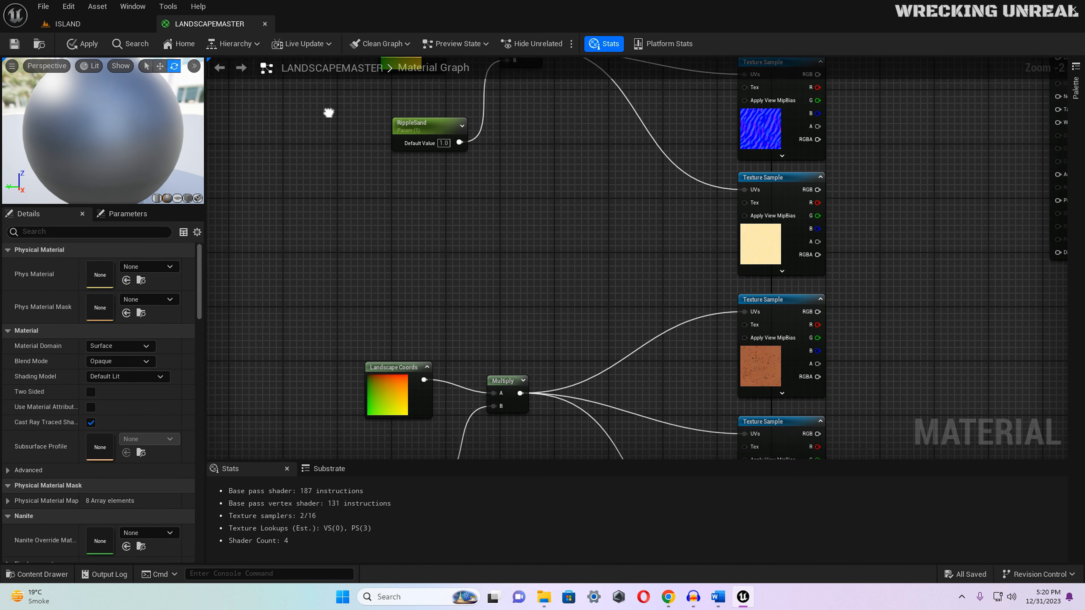
Step: Convert the constant feeding the Dry Sand Multiply node to a parameter named DrySand and save the material
{"action": "right_click_drag", "start_coordinate": [403, 241], "coordinate": [403, 240]}
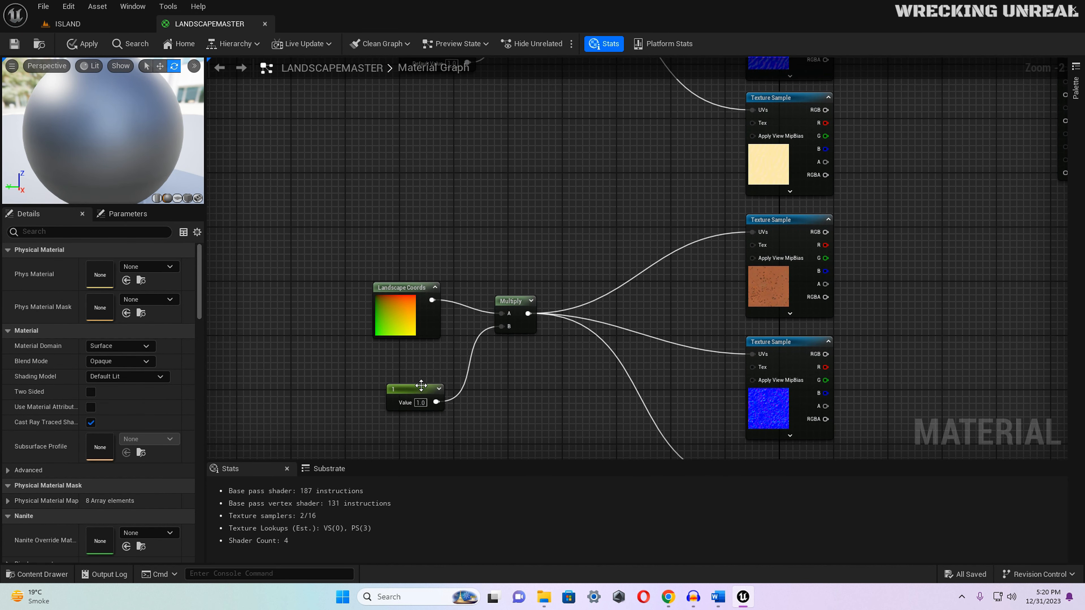
{"action": "left_click", "coordinate": [421, 387]}
{"action": "right_click", "coordinate": [422, 387]}
{"action": "left_click", "coordinate": [469, 172]}
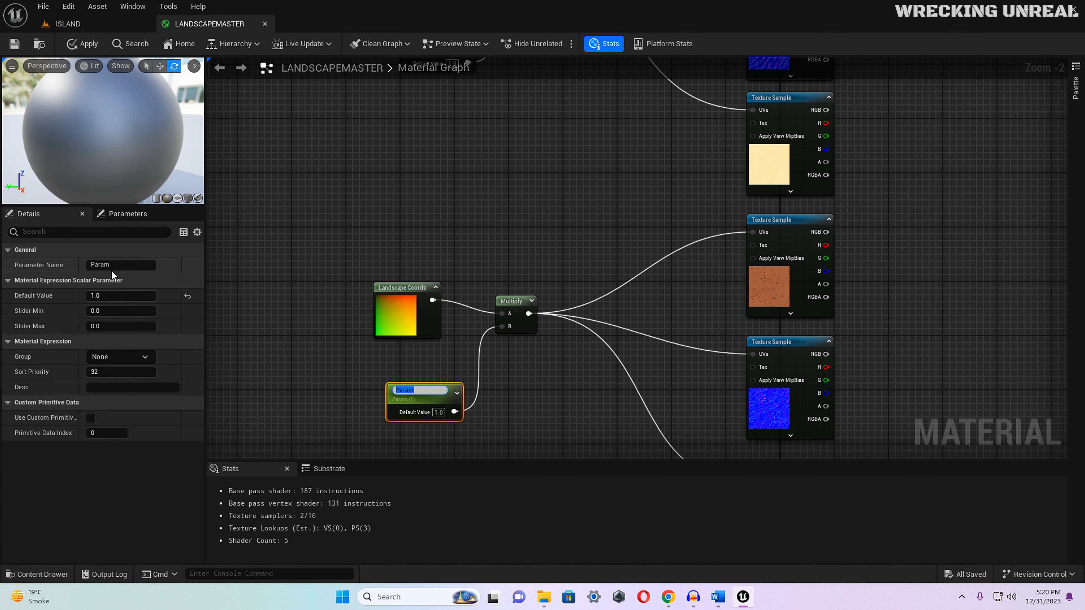
{"action": "left_click", "coordinate": [94, 266]}
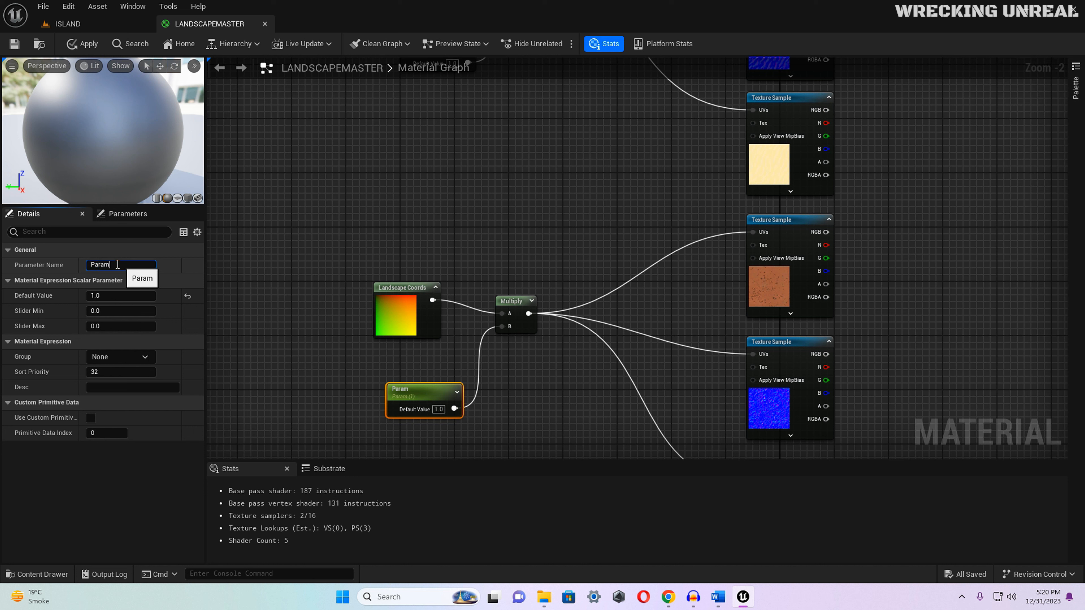
{"action": "left_click_drag", "start_coordinate": [118, 265], "coordinate": [87, 266]}
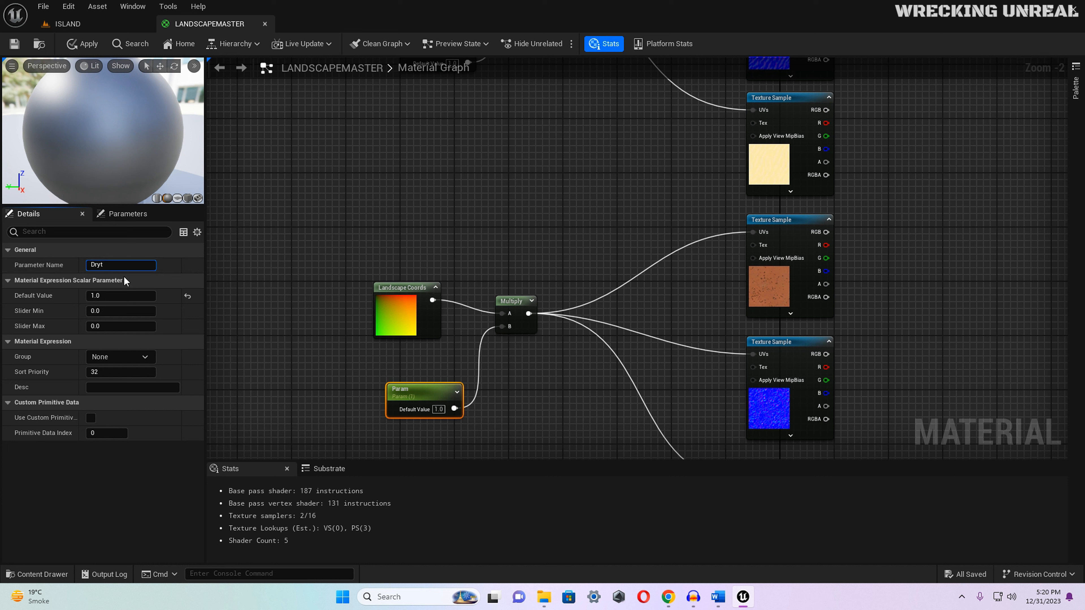
{"action": "type", "text": "DrySand"}
{"action": "left_click", "coordinate": [260, 290]}
{"action": "key", "text": "ctrl+s"}
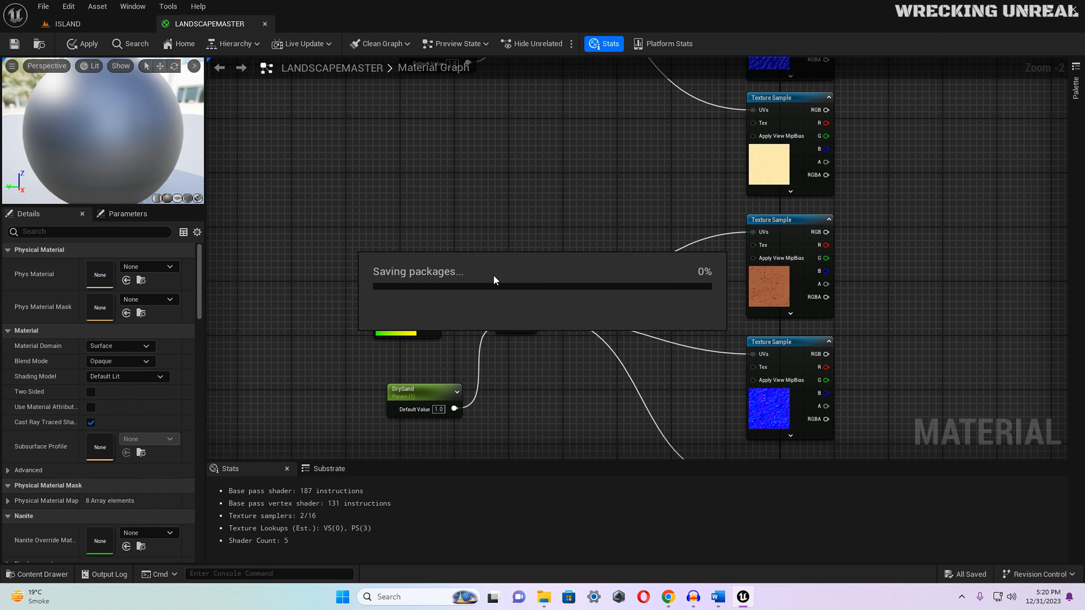
Step: Move the LANDSCAPEMASTER output node farther away from the texture samples to make room between them
{"action": "scroll", "coordinate": [530, 252], "scroll_direction": "down", "scroll_amount": 3}
{"action": "right_click_drag", "start_coordinate": [530, 253], "coordinate": [449, 299]}
{"action": "scroll", "coordinate": [584, 256], "scroll_direction": "down", "scroll_amount": 2}
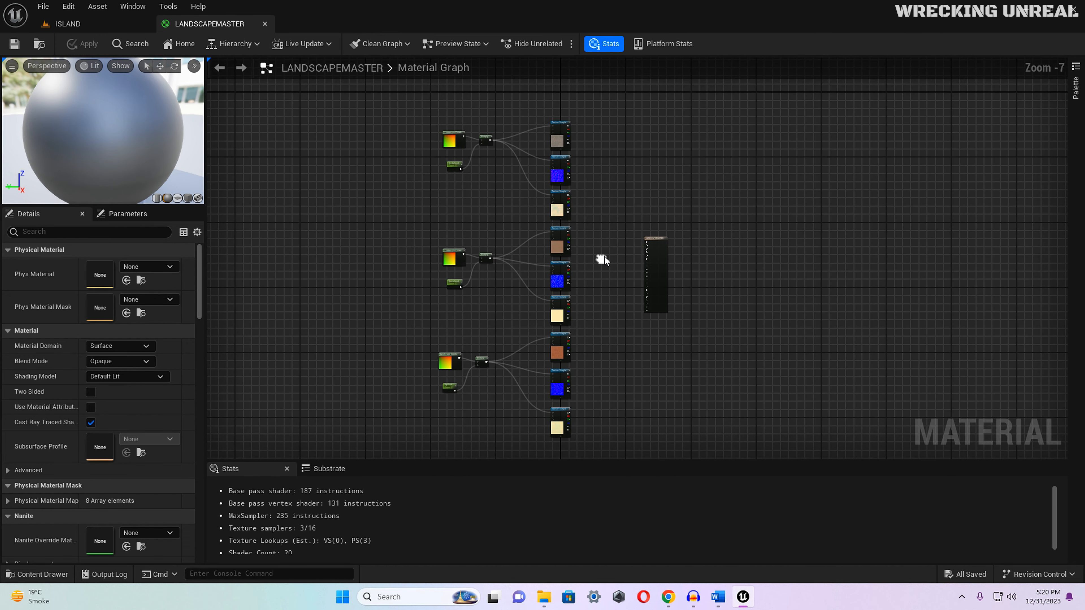
{"action": "left_click_drag", "start_coordinate": [653, 239], "coordinate": [768, 231]}
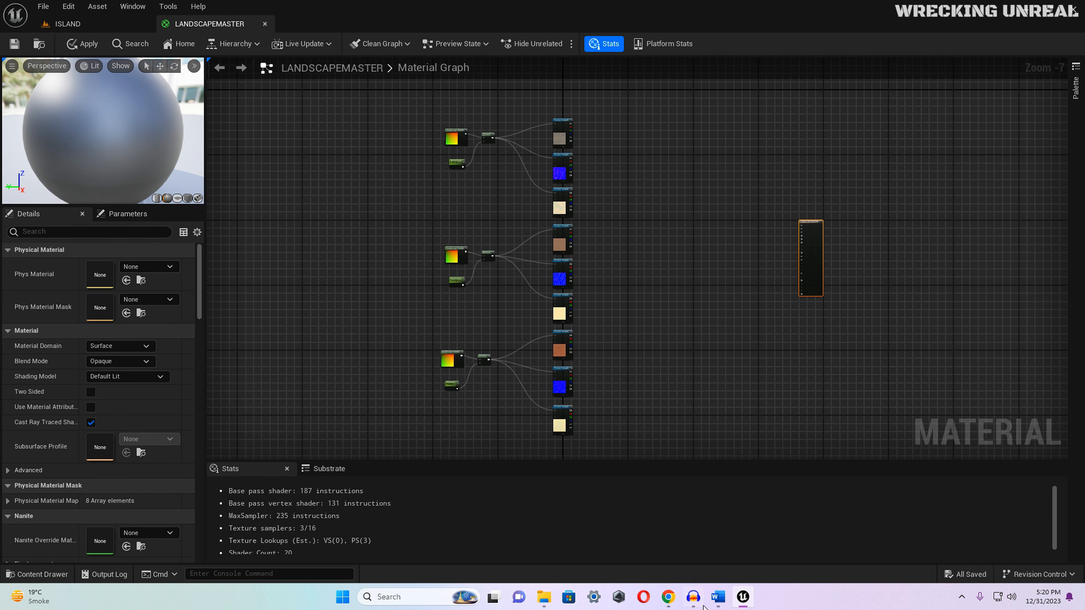
Step: Add a MakeMaterialAttributes node and place it beside the Rocky Sand texture samples
{"action": "scroll", "coordinate": [656, 193], "scroll_direction": "up", "scroll_amount": 3}
{"action": "right_click_drag", "start_coordinate": [619, 181], "coordinate": [629, 174]}
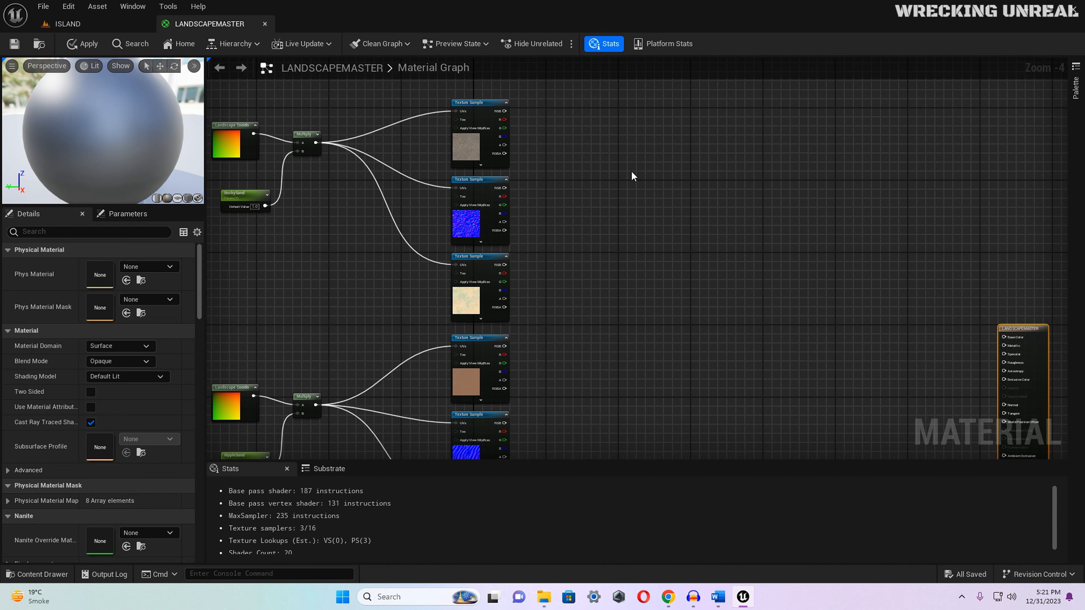
{"action": "right_click", "coordinate": [632, 172]}
{"action": "type", "text": "make"}
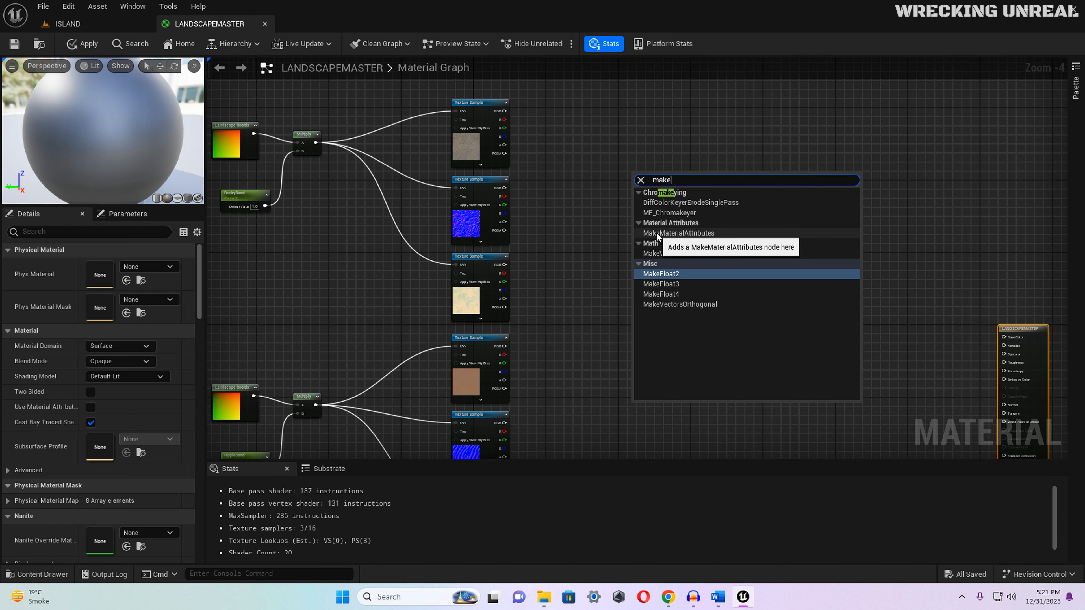
{"action": "left_click", "coordinate": [686, 233]}
{"action": "left_click_drag", "start_coordinate": [649, 171], "coordinate": [636, 121]}
Step: Paste two copies of the MakeMaterialAttributes node, one beside the Rippled Sand samples and one beside the Dry Sand samples
{"action": "scroll", "coordinate": [568, 252], "scroll_direction": "down", "scroll_amount": 2}
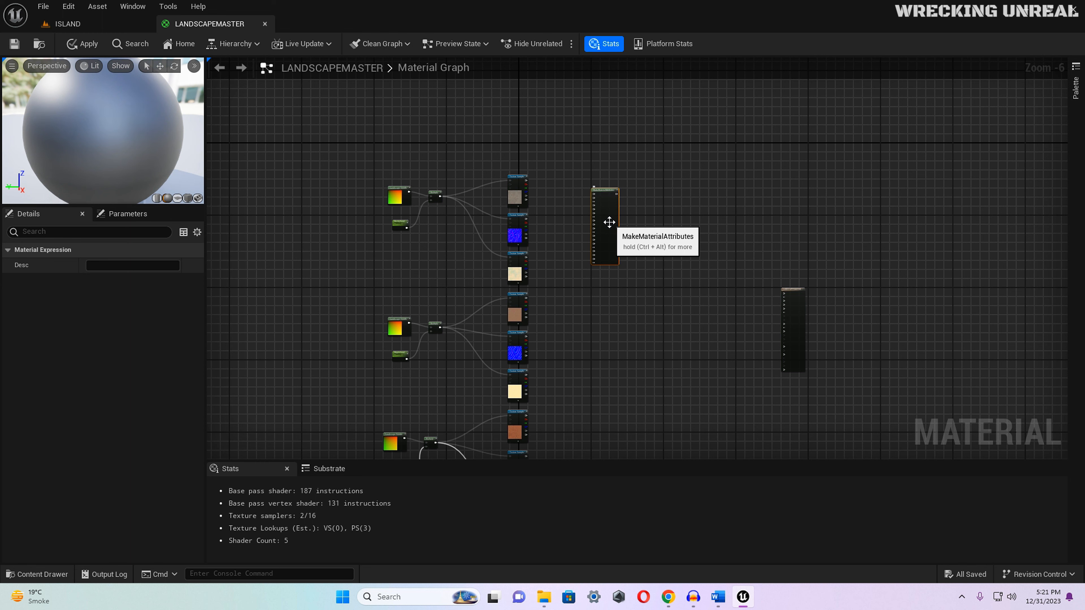
{"action": "right_click_drag", "start_coordinate": [605, 341], "coordinate": [602, 227]}
{"action": "key", "text": "ctrl+v"}
{"action": "left_click_drag", "start_coordinate": [605, 232], "coordinate": [593, 201]}
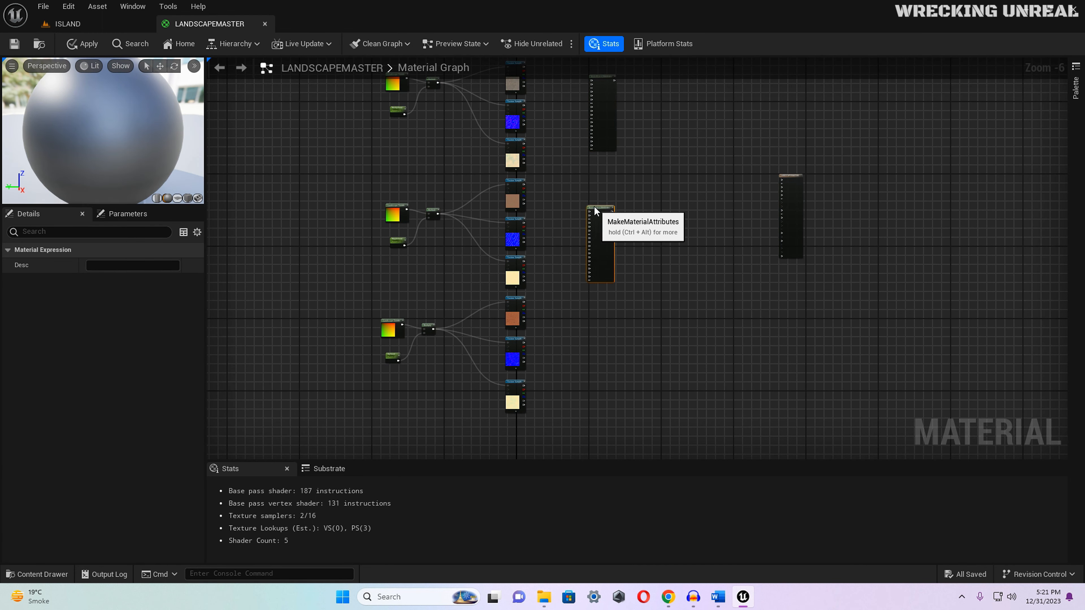
{"action": "right_click_drag", "start_coordinate": [649, 262], "coordinate": [638, 169]}
{"action": "left_click", "coordinate": [583, 260]}
{"action": "key", "text": "ctrl+v"}
{"action": "left_click_drag", "start_coordinate": [587, 263], "coordinate": [590, 236]}
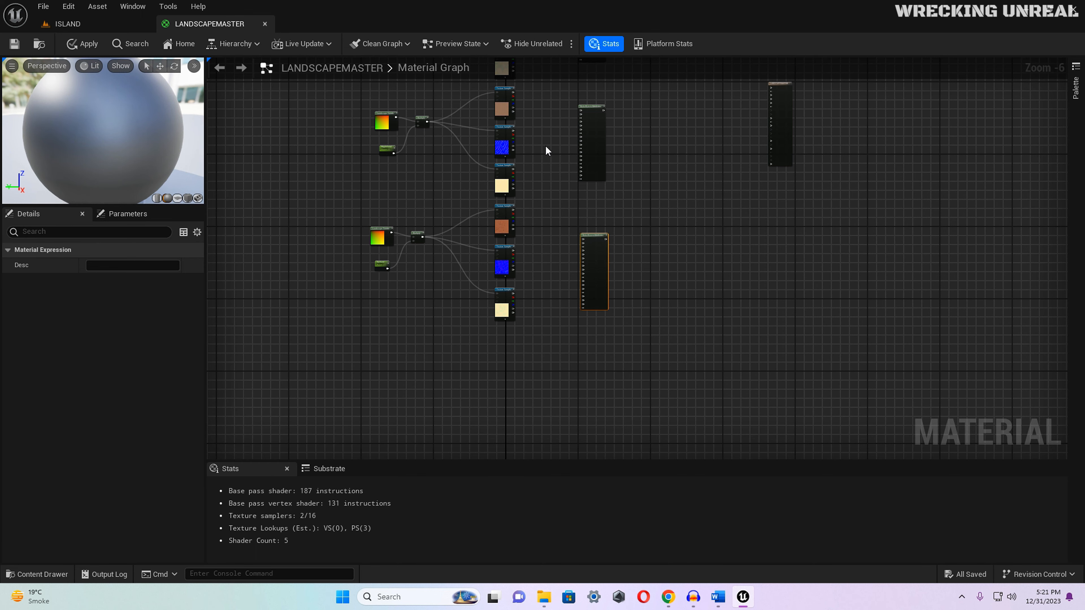
Step: Connect the Rocky Sand colour sample's RGB to BaseColor and the normal sample's RGB to Normal on the first MakeMaterialAttributes node
{"action": "scroll", "coordinate": [542, 130], "scroll_direction": "up", "scroll_amount": 1}
{"action": "scroll", "coordinate": [614, 378], "scroll_direction": "up", "scroll_amount": 1}
{"action": "scroll", "coordinate": [613, 375], "scroll_direction": "up", "scroll_amount": 2}
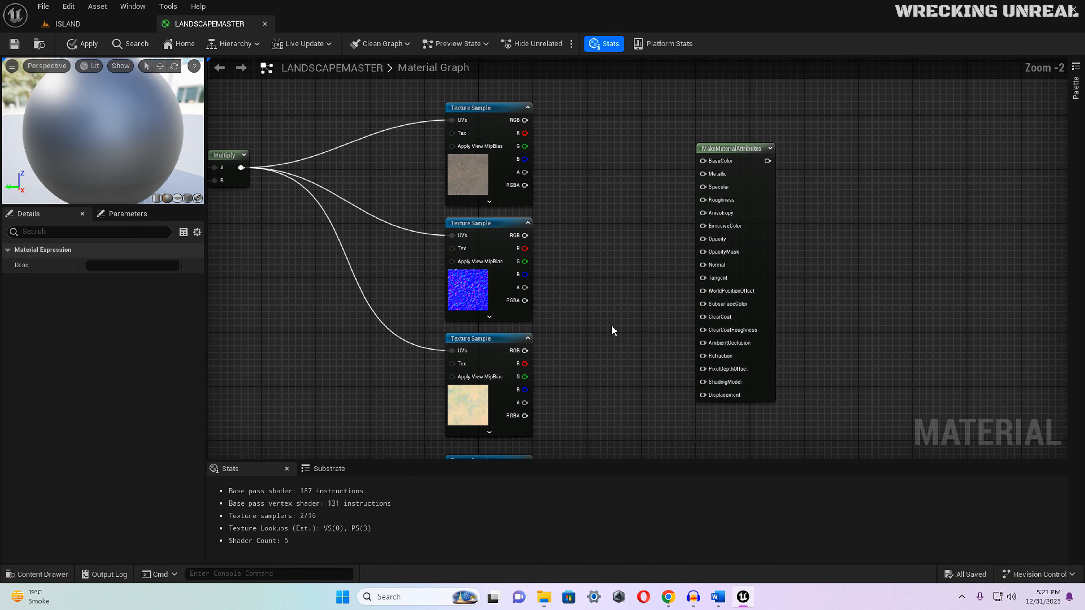
{"action": "right_click_drag", "start_coordinate": [606, 314], "coordinate": [519, 294]}
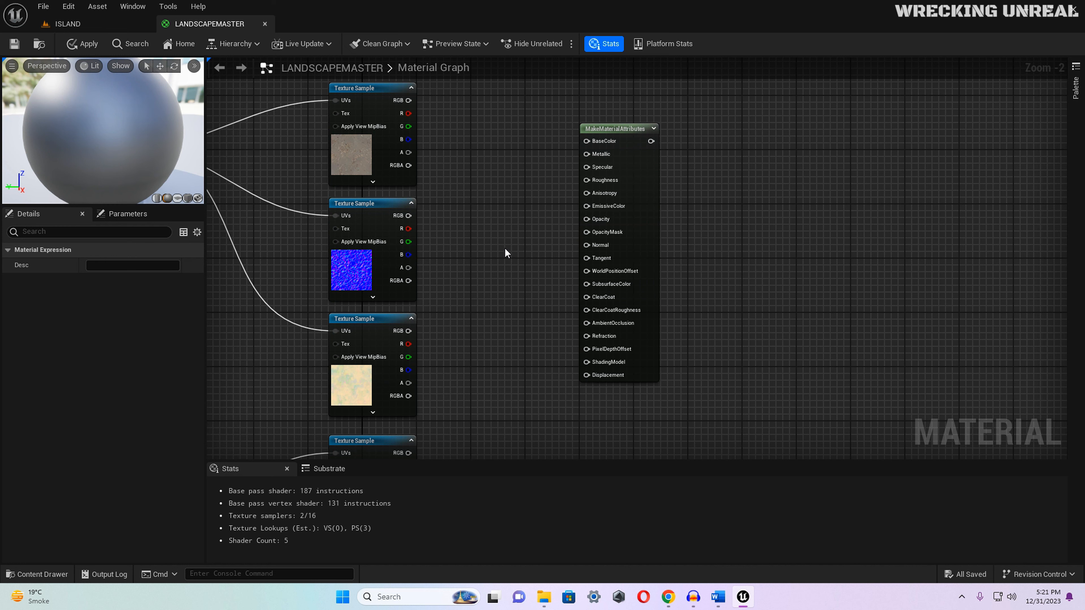
{"action": "scroll", "coordinate": [532, 312], "scroll_direction": "up", "scroll_amount": 1}
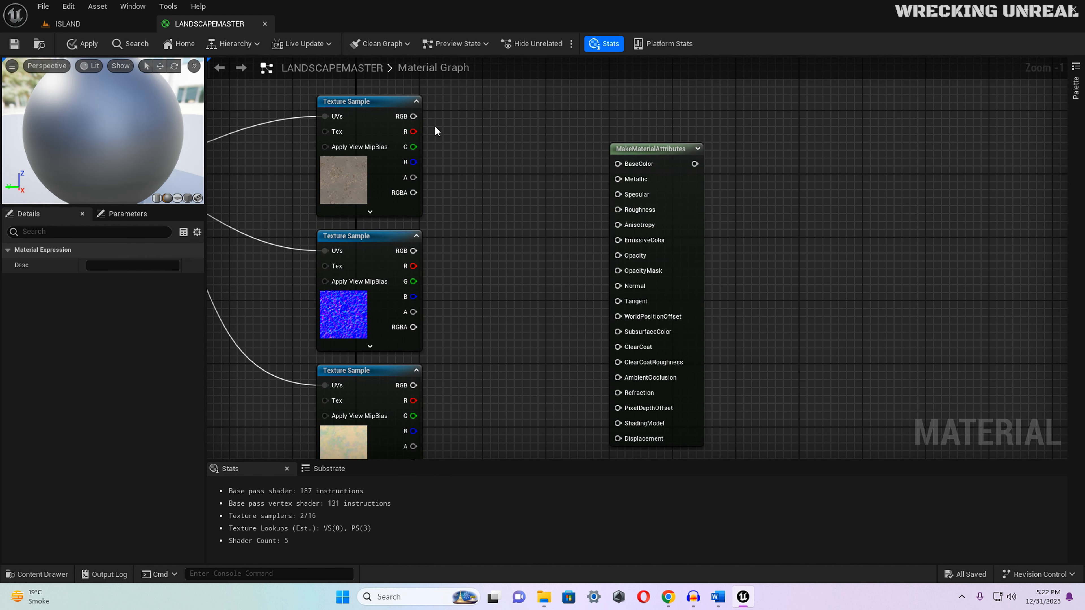
{"action": "left_click_drag", "start_coordinate": [414, 117], "coordinate": [618, 164]}
{"action": "right_click_drag", "start_coordinate": [541, 209], "coordinate": [487, 183]}
{"action": "left_click_drag", "start_coordinate": [405, 187], "coordinate": [612, 221]}
Step: Connect the Rocky Sand mask sample's R to AmbientOcclusion, G to Roughness and B to Displacement
{"action": "right_click_drag", "start_coordinate": [545, 236], "coordinate": [525, 195]}
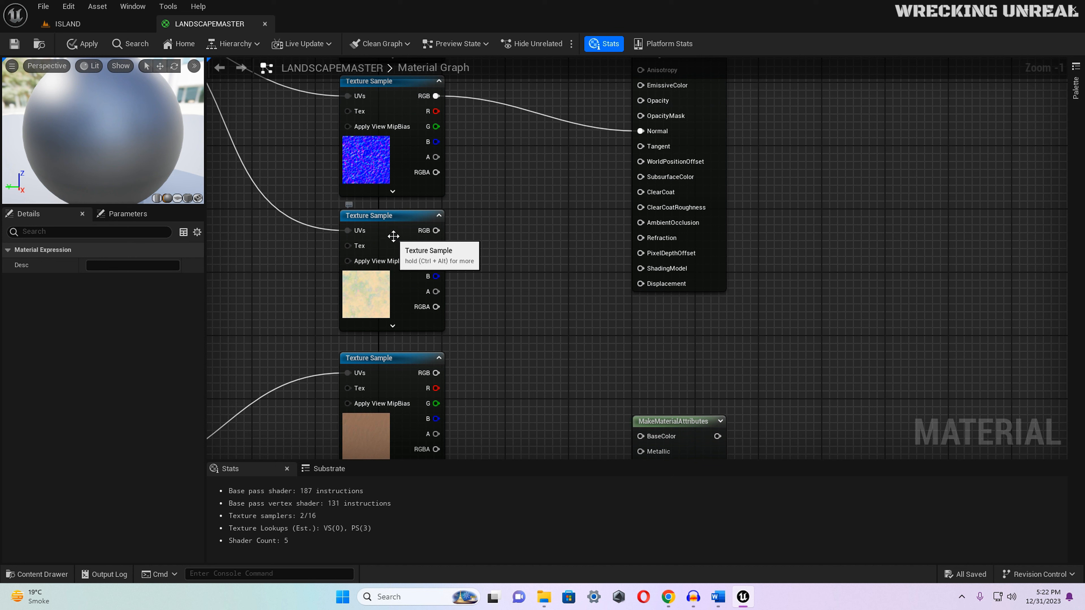
{"action": "left_click", "coordinate": [382, 232]}
{"action": "right_click_drag", "start_coordinate": [535, 263], "coordinate": [458, 368]}
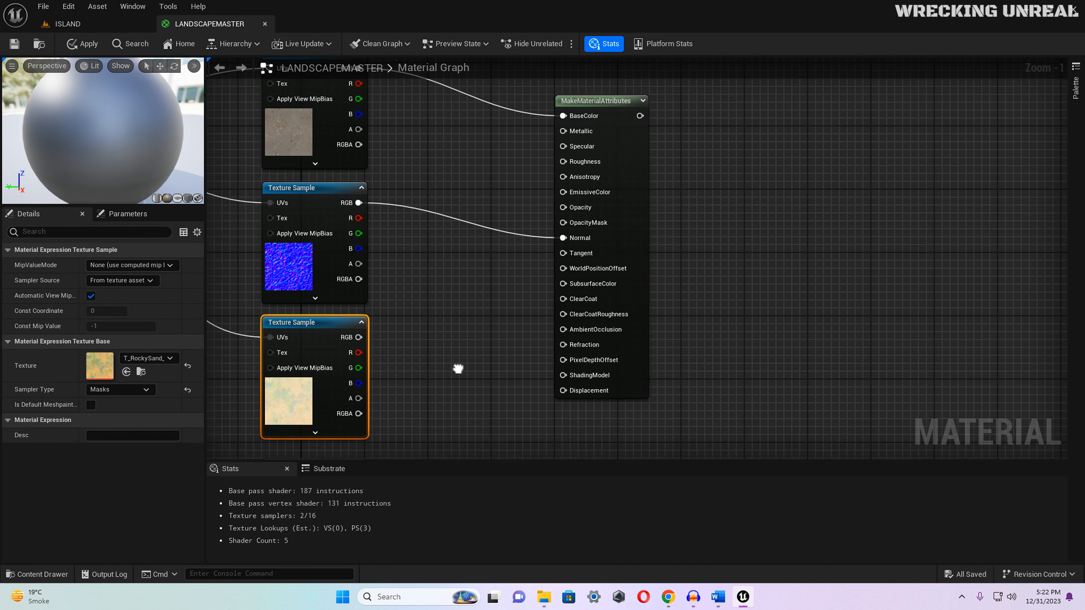
{"action": "left_click_drag", "start_coordinate": [359, 354], "coordinate": [571, 331]}
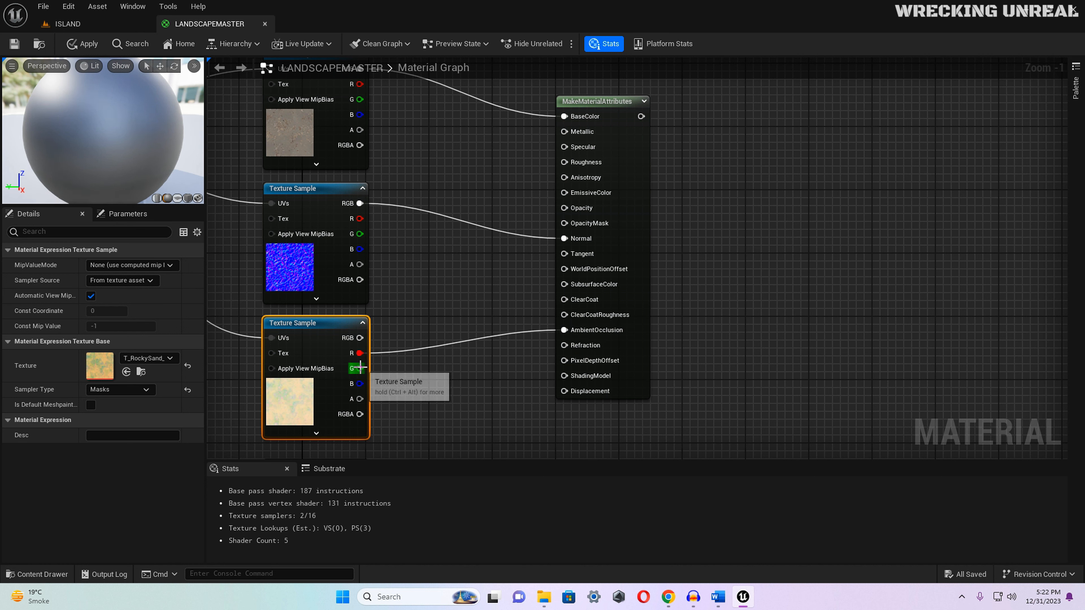
{"action": "left_click_drag", "start_coordinate": [360, 368], "coordinate": [575, 161]}
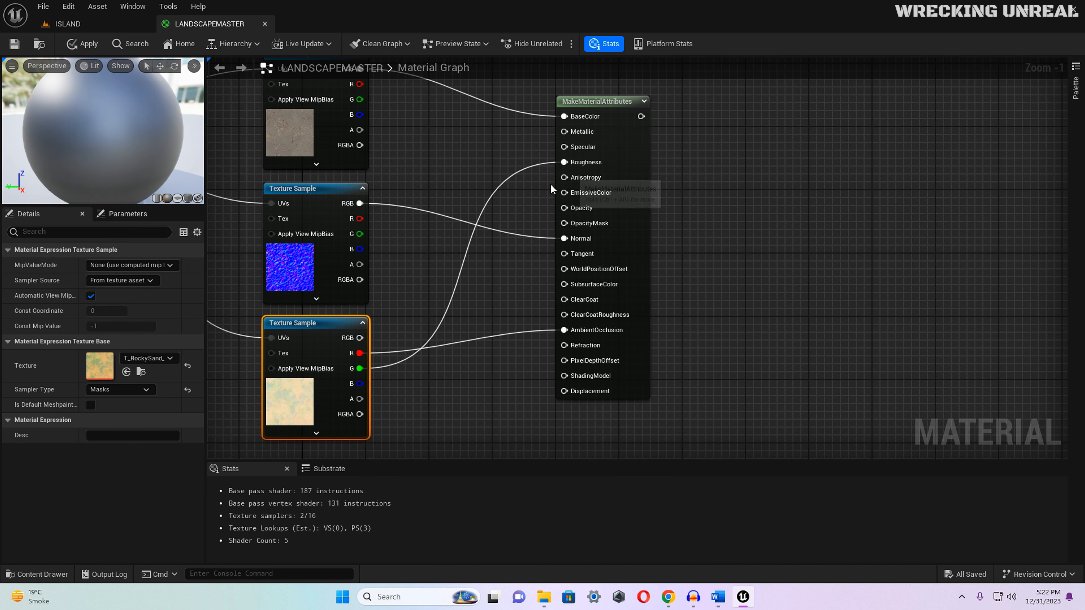
{"action": "left_click_drag", "start_coordinate": [361, 385], "coordinate": [564, 390]}
Step: Connect the Rippled Sand colour sample's RGB to BaseColor and the normal sample's RGB to Normal on the second MakeMaterialAttributes node
{"action": "right_click_drag", "start_coordinate": [531, 403], "coordinate": [548, 110]}
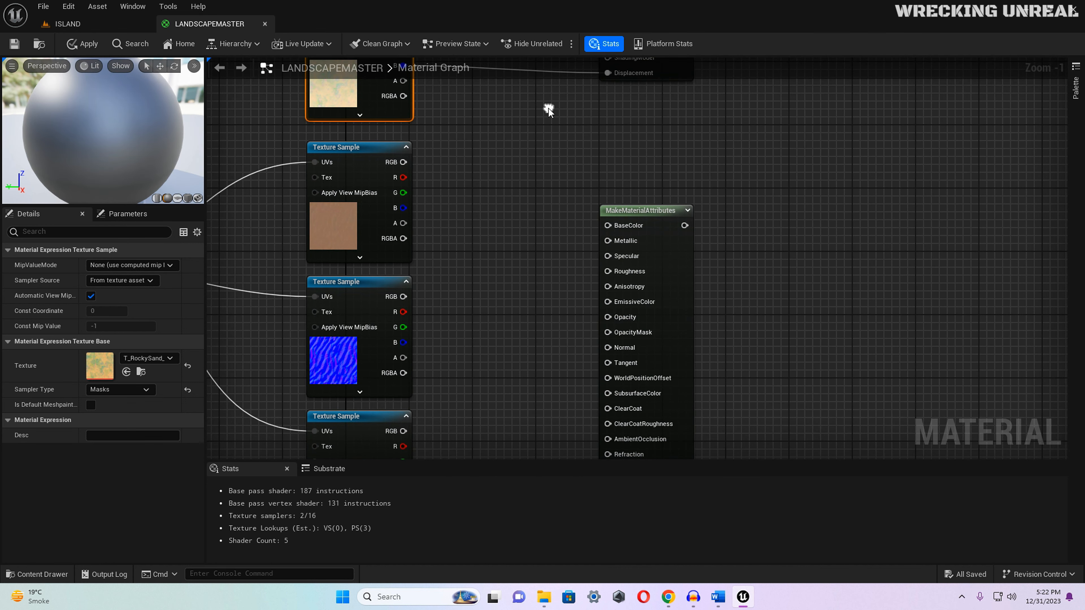
{"action": "left_click_drag", "start_coordinate": [403, 162], "coordinate": [433, 169]}
{"action": "left_click_drag", "start_coordinate": [616, 222], "coordinate": [616, 224]}
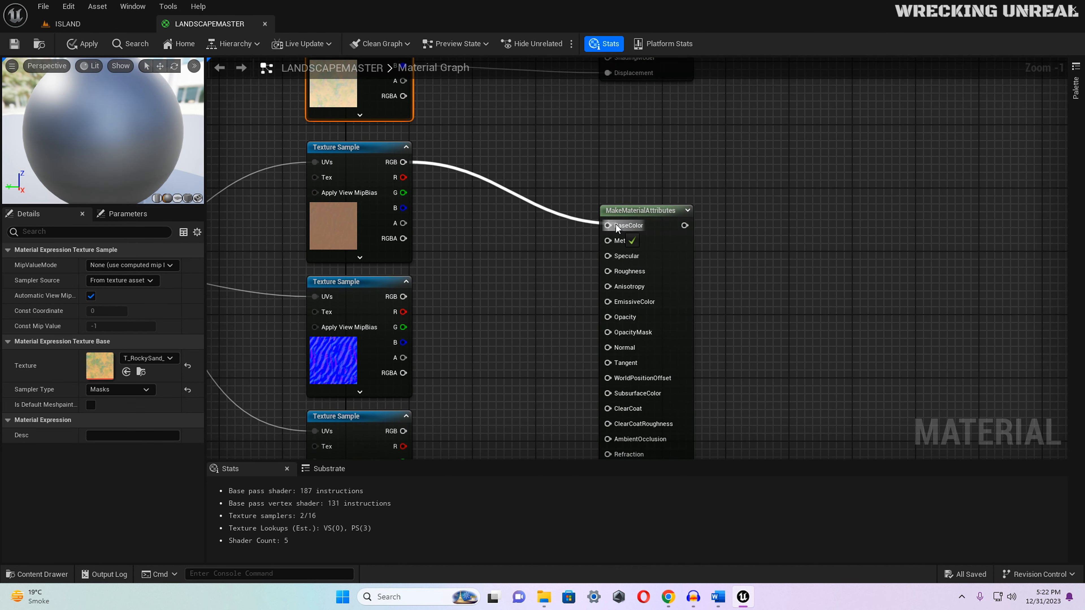
{"action": "right_click_drag", "start_coordinate": [617, 224], "coordinate": [578, 121]}
{"action": "left_click_drag", "start_coordinate": [421, 178], "coordinate": [615, 231]}
Step: Connect the Rippled Sand mask sample's R to AmbientOcclusion, G to Roughness and B to Displacement
{"action": "right_click_drag", "start_coordinate": [532, 283], "coordinate": [505, 299]}
{"action": "left_click_drag", "start_coordinate": [406, 334], "coordinate": [610, 327]}
{"action": "left_click_drag", "start_coordinate": [410, 350], "coordinate": [610, 158]}
{"action": "left_click_drag", "start_coordinate": [405, 365], "coordinate": [612, 388]}
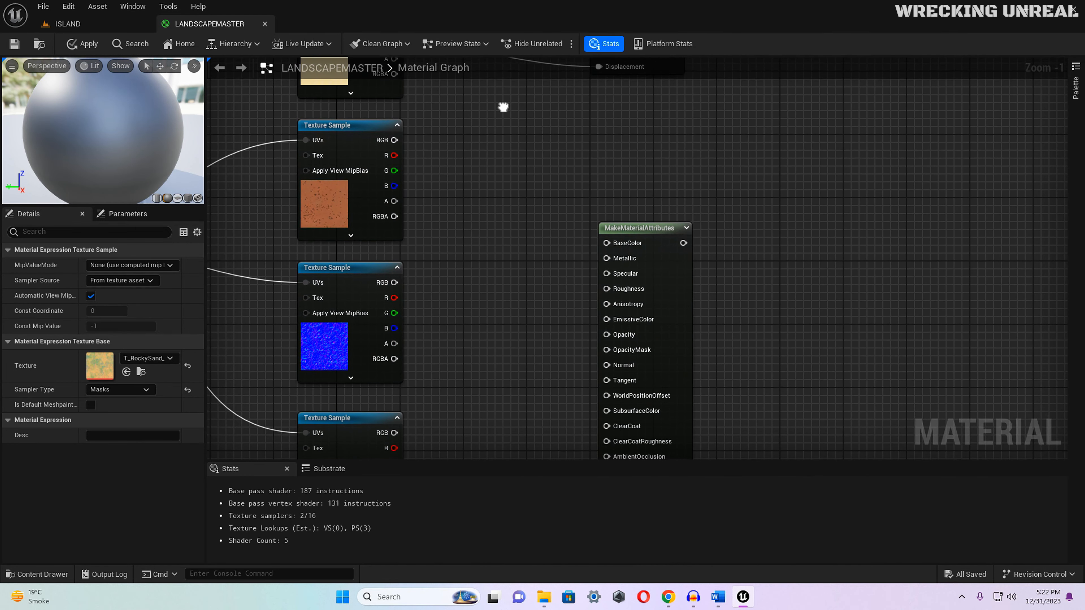
Step: Connect the Dry Sand colour sample's RGB to BaseColor and the normal sample's RGB to Normal on the third MakeMaterialAttributes node
{"action": "left_click_drag", "start_coordinate": [388, 122], "coordinate": [596, 224]}
{"action": "right_click_drag", "start_coordinate": [519, 230], "coordinate": [493, 142]}
{"action": "left_click_drag", "start_coordinate": [394, 170], "coordinate": [573, 218]}
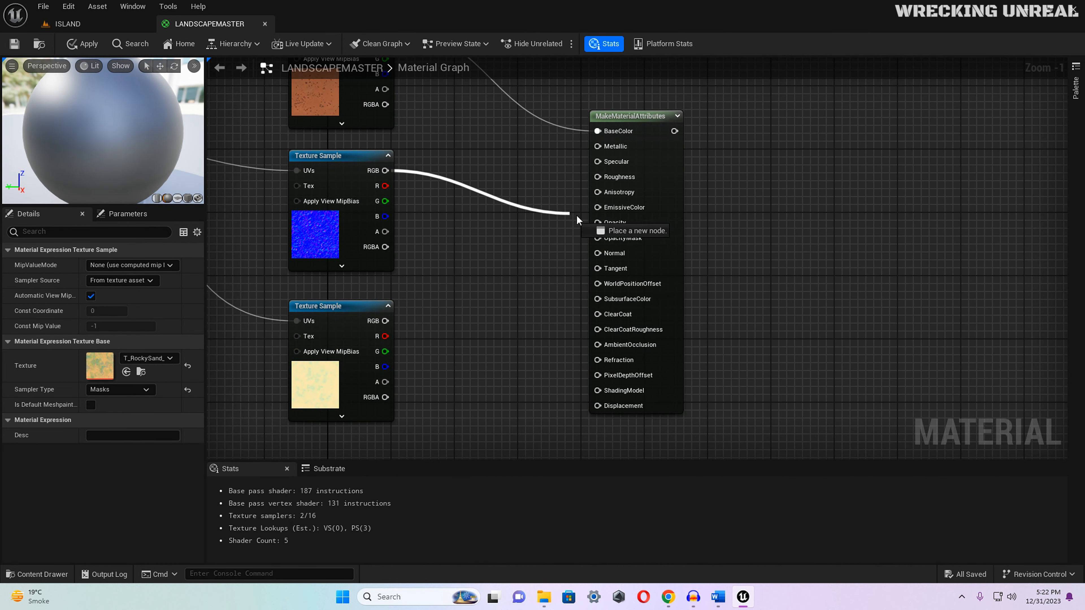
{"action": "left_click_drag", "start_coordinate": [608, 253], "coordinate": [607, 253]}
Step: Connect the Dry Sand mask sample's R to AmbientOcclusion, G to Roughness and B to Displacement
{"action": "right_click_drag", "start_coordinate": [458, 271], "coordinate": [484, 194]}
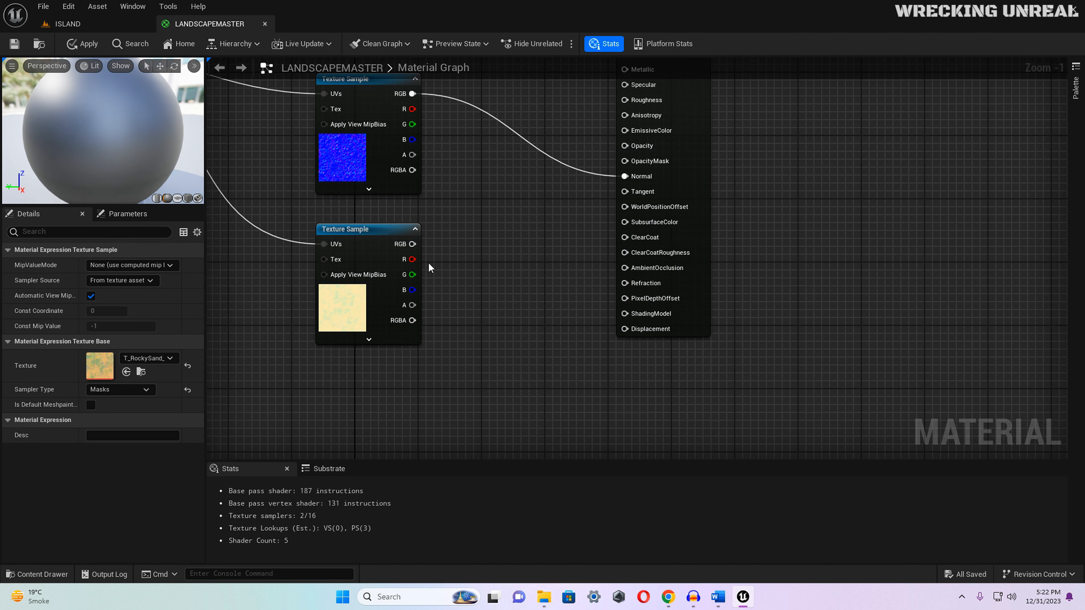
{"action": "left_click_drag", "start_coordinate": [413, 258], "coordinate": [523, 248]}
{"action": "left_click_drag", "start_coordinate": [601, 264], "coordinate": [627, 267]}
{"action": "right_click_drag", "start_coordinate": [627, 268], "coordinate": [350, 421]}
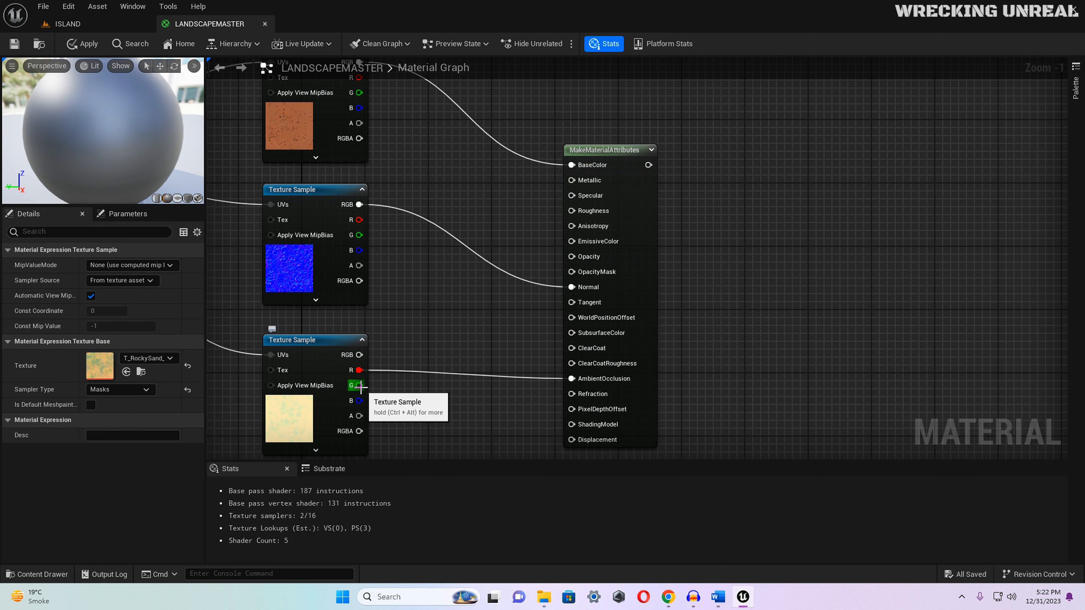
{"action": "left_click_drag", "start_coordinate": [359, 385], "coordinate": [572, 211]}
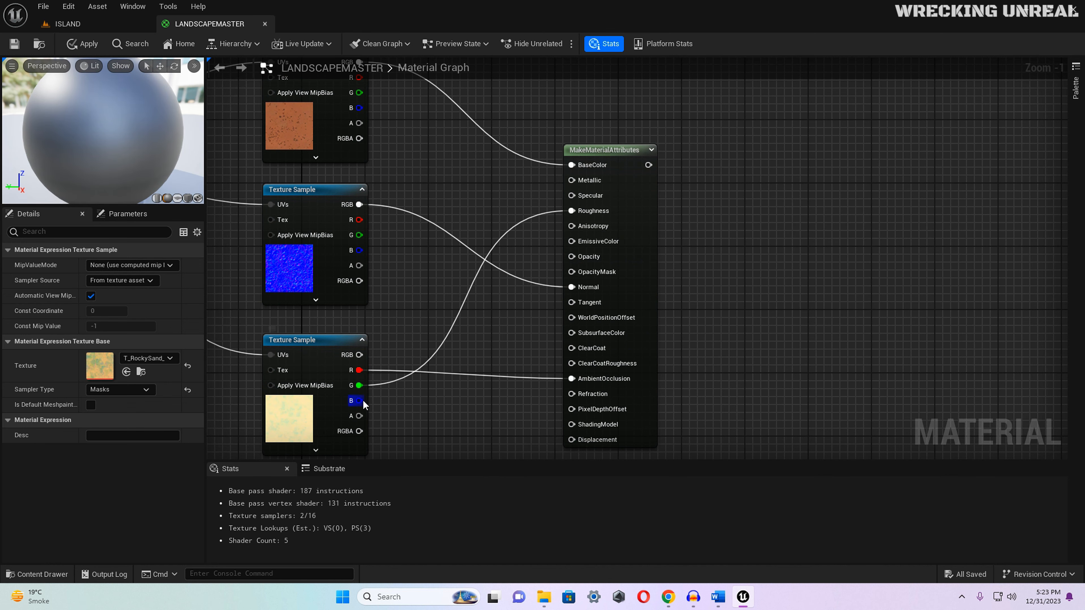
{"action": "left_click_drag", "start_coordinate": [364, 405], "coordinate": [576, 439]}
{"action": "scroll", "coordinate": [486, 358], "scroll_direction": "down", "scroll_amount": 4}
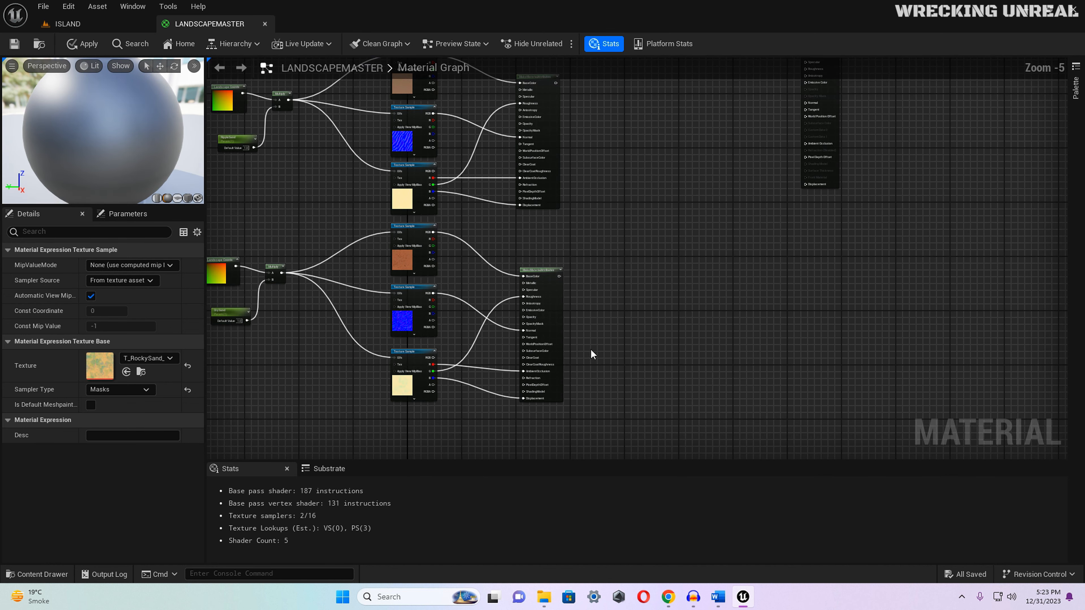
Step: Add a LandscapeLayerBlend node and place it between the MakeMaterialAttributes nodes and the material's result node
{"action": "right_click_drag", "start_coordinate": [674, 327], "coordinate": [617, 374]}
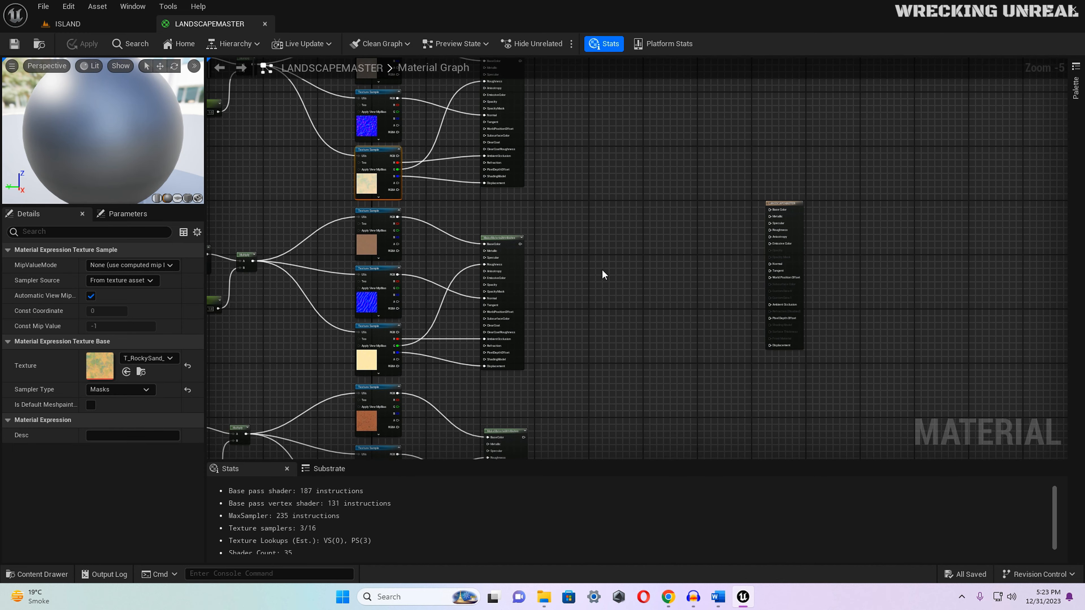
{"action": "scroll", "coordinate": [608, 302], "scroll_direction": "up", "scroll_amount": 2}
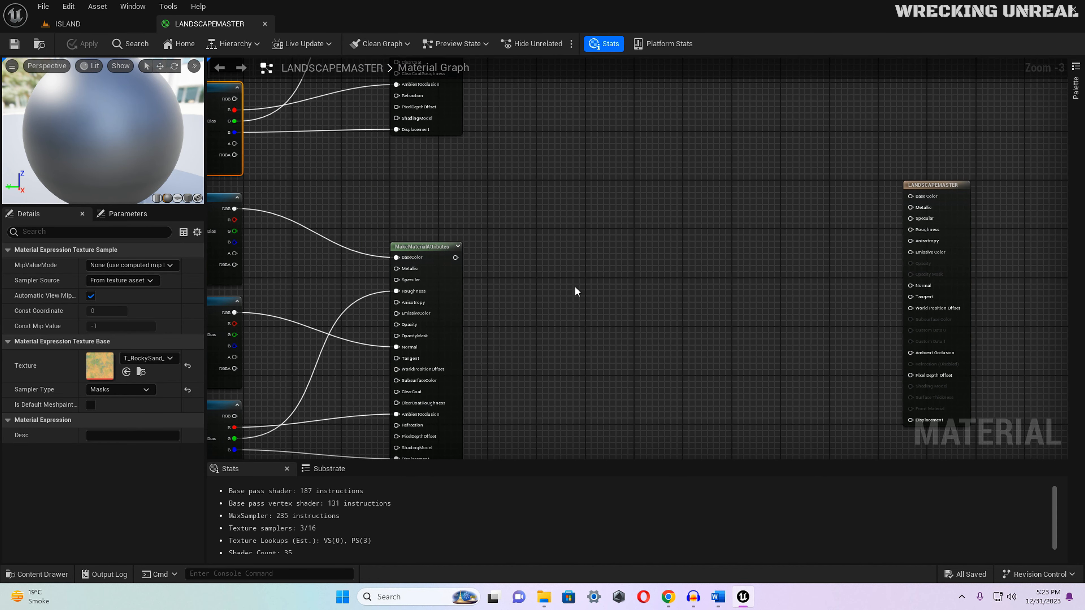
{"action": "right_click_drag", "start_coordinate": [560, 273], "coordinate": [563, 274]}
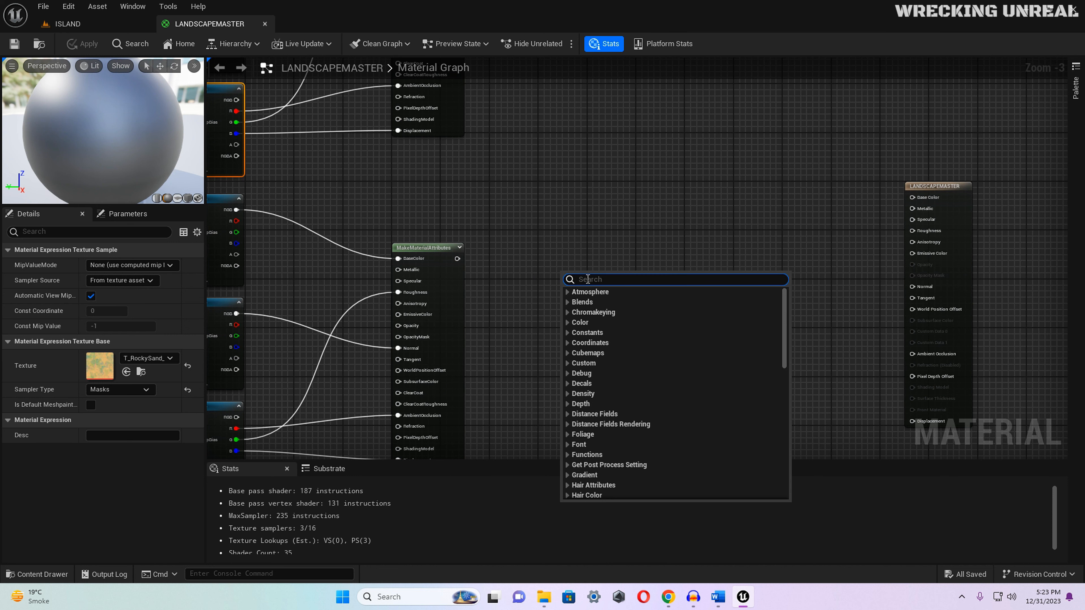
{"action": "type", "text": "land"}
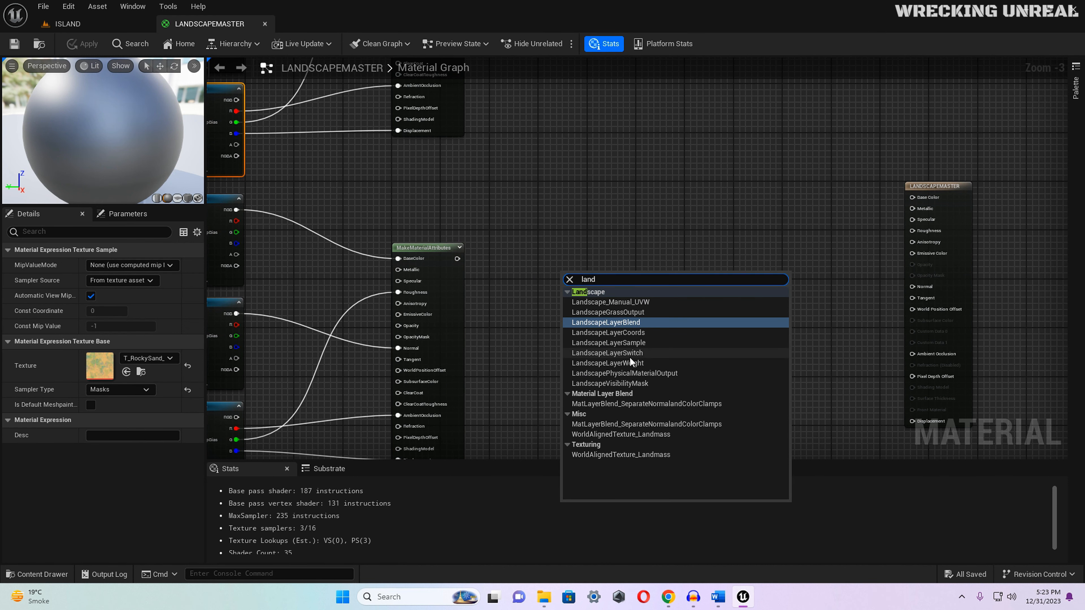
{"action": "left_click", "coordinate": [636, 324]}
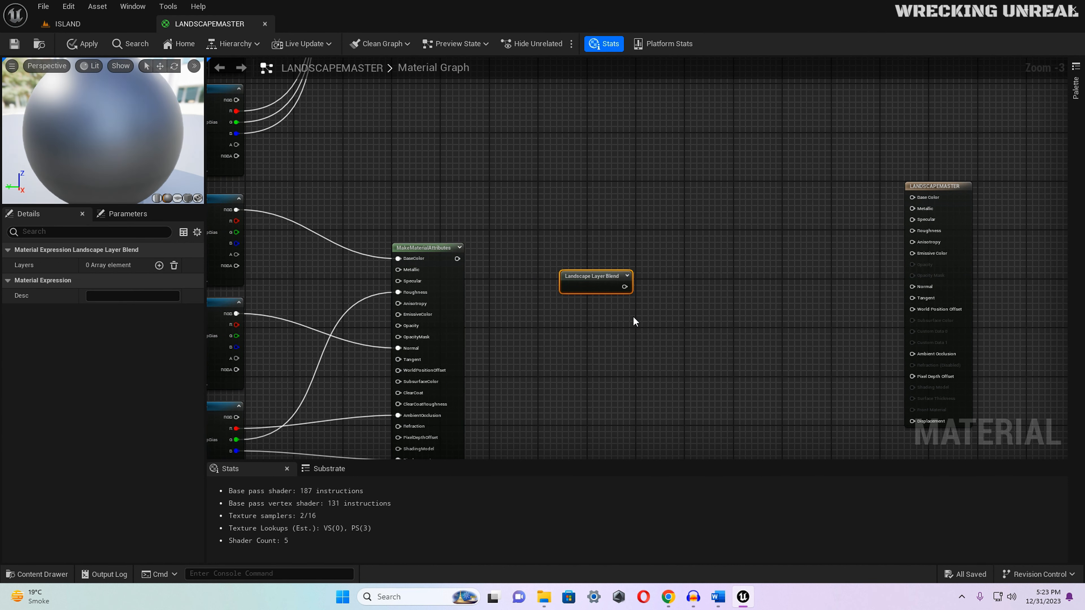
{"action": "left_click_drag", "start_coordinate": [590, 271], "coordinate": [644, 176]}
{"action": "scroll", "coordinate": [596, 298], "scroll_direction": "down", "scroll_amount": 4}
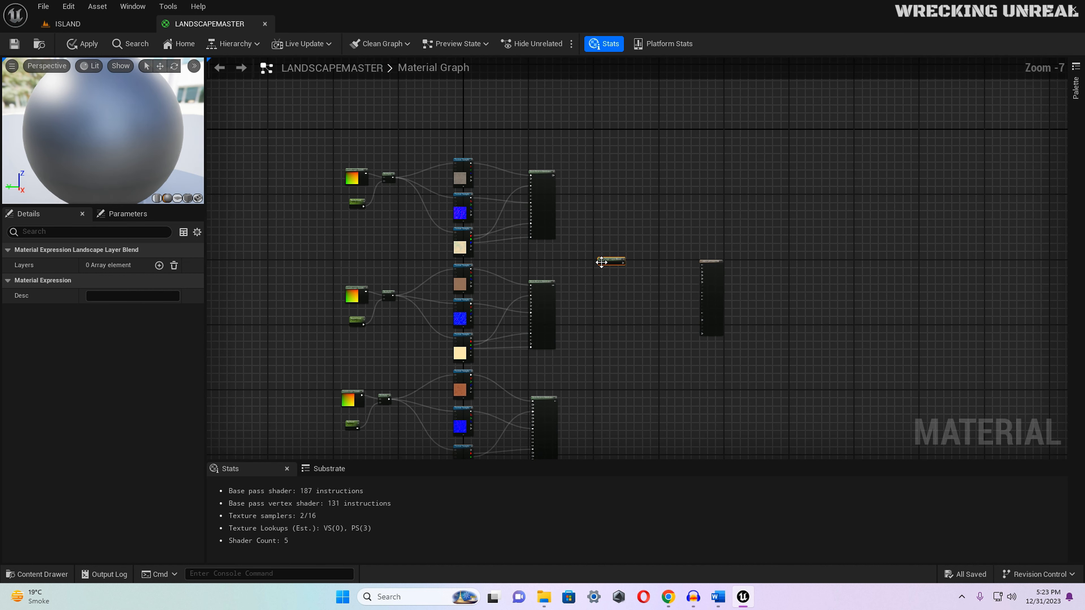
{"action": "left_click_drag", "start_coordinate": [605, 268], "coordinate": [605, 299]}
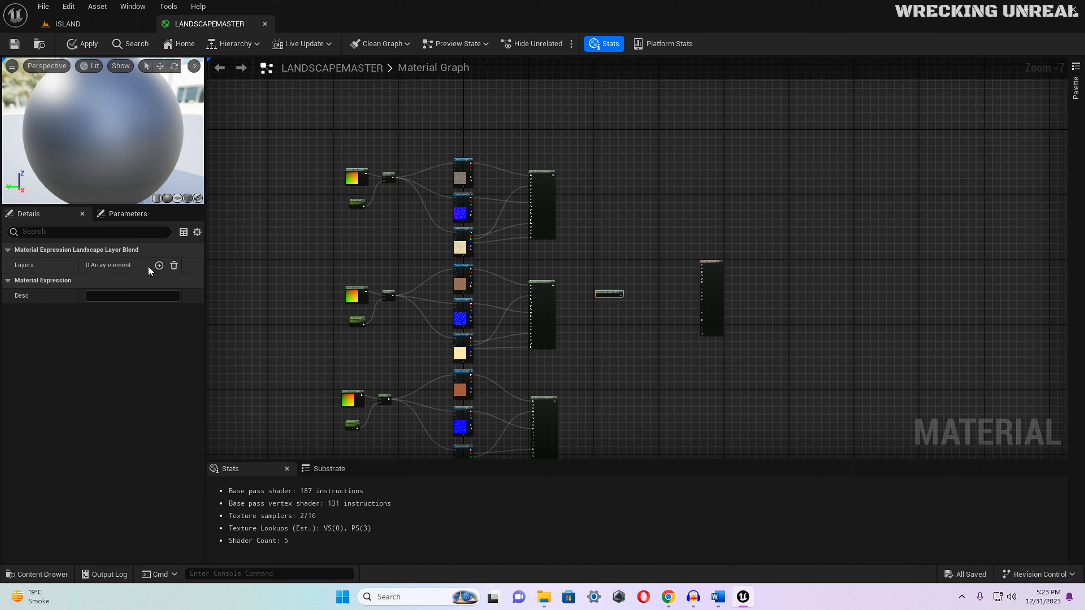
Step: Add three layer elements to the Landscape Layer Blend node
{"action": "left_click", "coordinate": [159, 265]}
{"action": "left_click", "coordinate": [159, 265]}
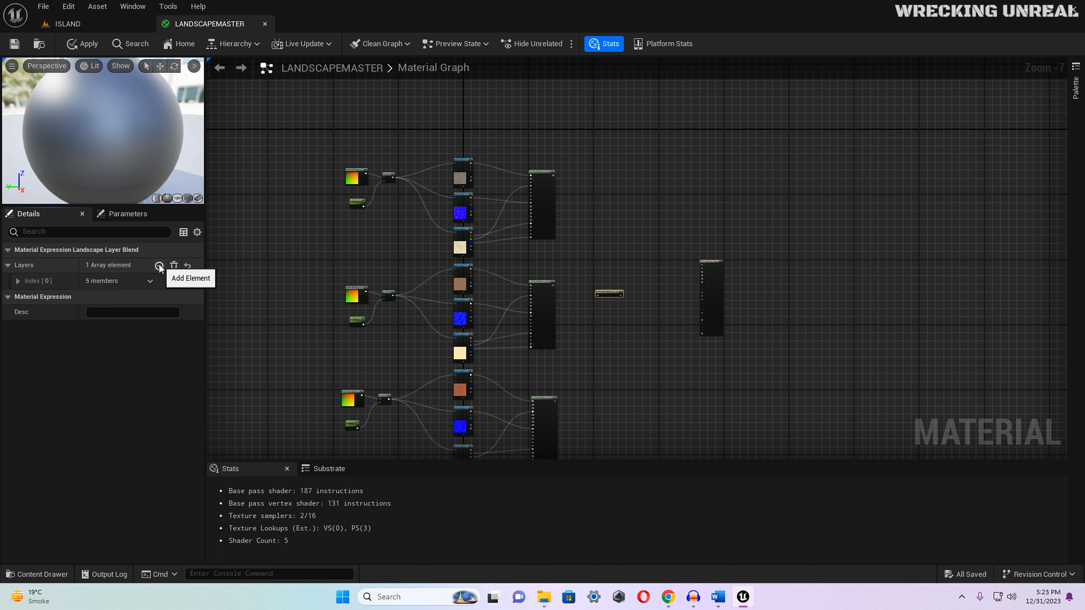
{"action": "left_click", "coordinate": [158, 266]}
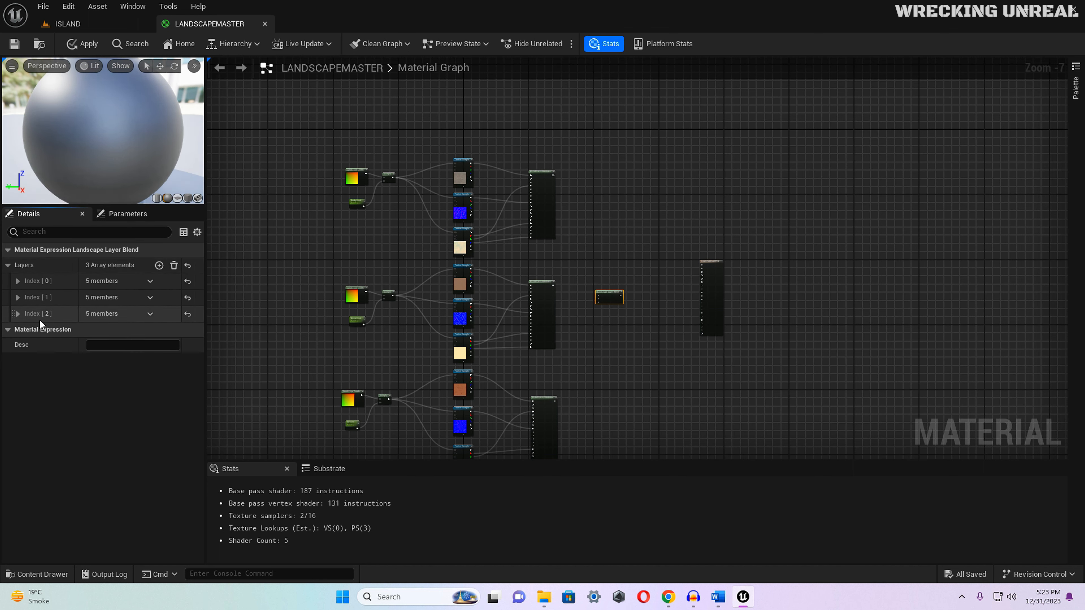
Step: Name the blend node's first layer (index 0) RockySand, copying the name from the rocky sand tiling parameter
{"action": "scroll", "coordinate": [674, 360], "scroll_direction": "up", "scroll_amount": 3}
{"action": "right_click_drag", "start_coordinate": [500, 294], "coordinate": [828, 427]}
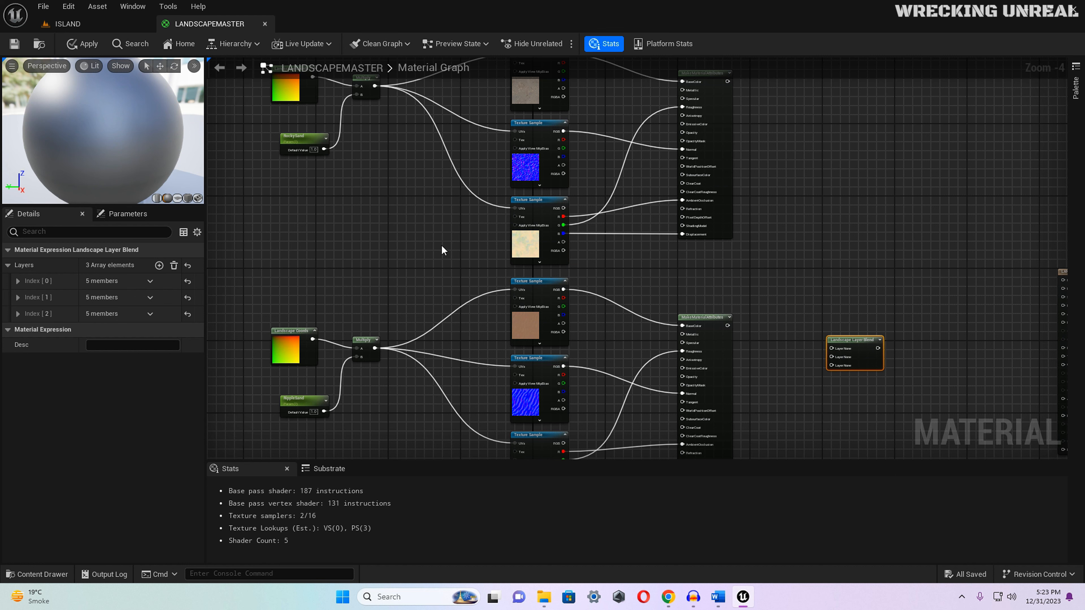
{"action": "right_click_drag", "start_coordinate": [337, 215], "coordinate": [399, 259]}
{"action": "left_click", "coordinate": [359, 186]}
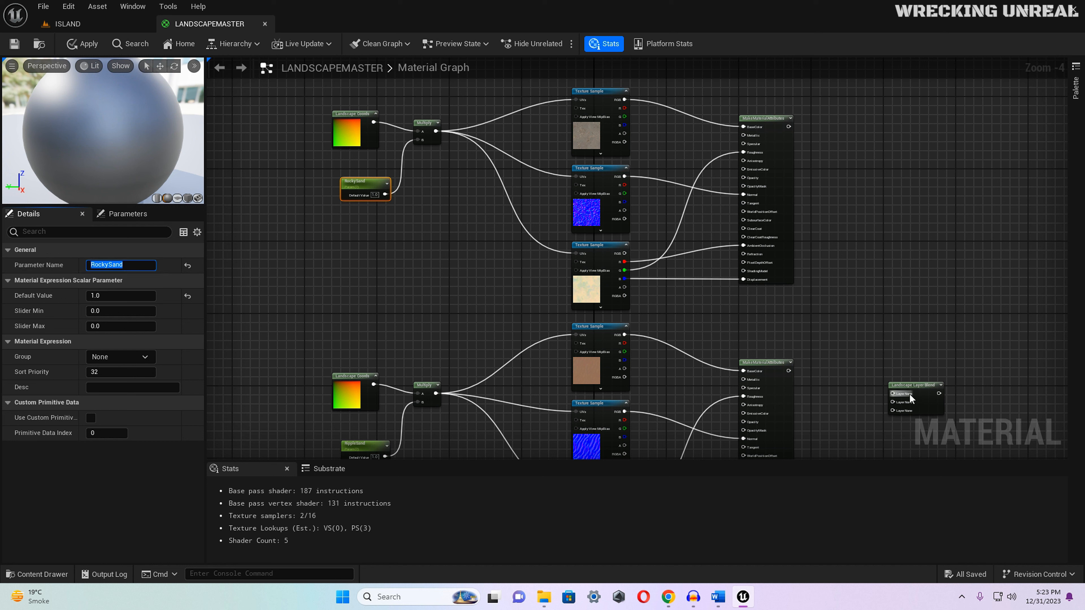
{"action": "left_click", "coordinate": [909, 385]}
{"action": "left_click", "coordinate": [18, 282]}
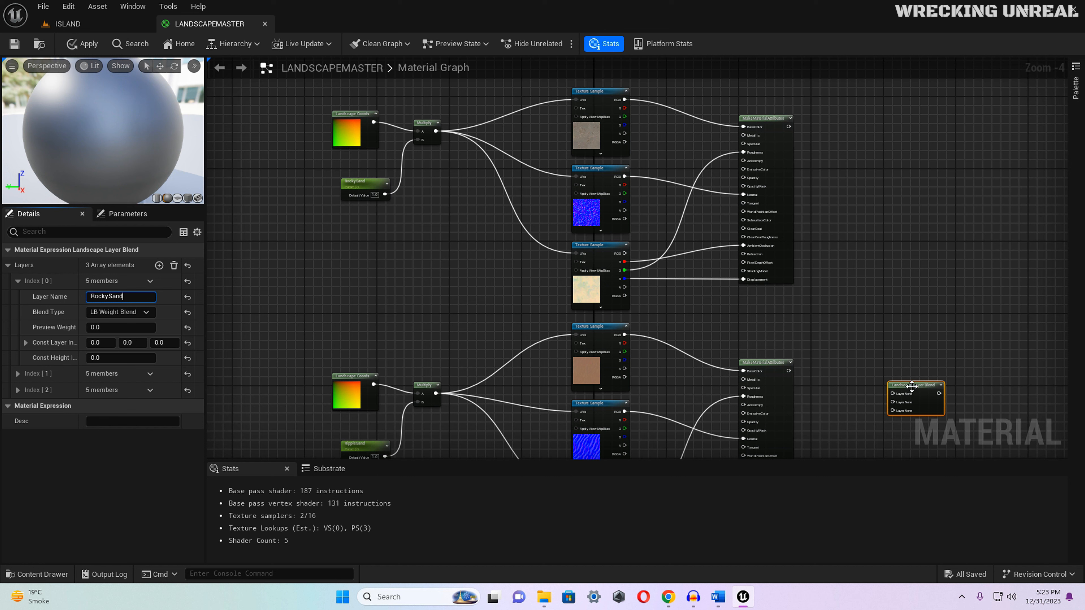
{"action": "left_click", "coordinate": [866, 336]}
Step: Name the blend node's second layer (index 1) RippleSand, copying the name from the rippled sand tiling parameter
{"action": "right_click_drag", "start_coordinate": [433, 348], "coordinate": [452, 285]}
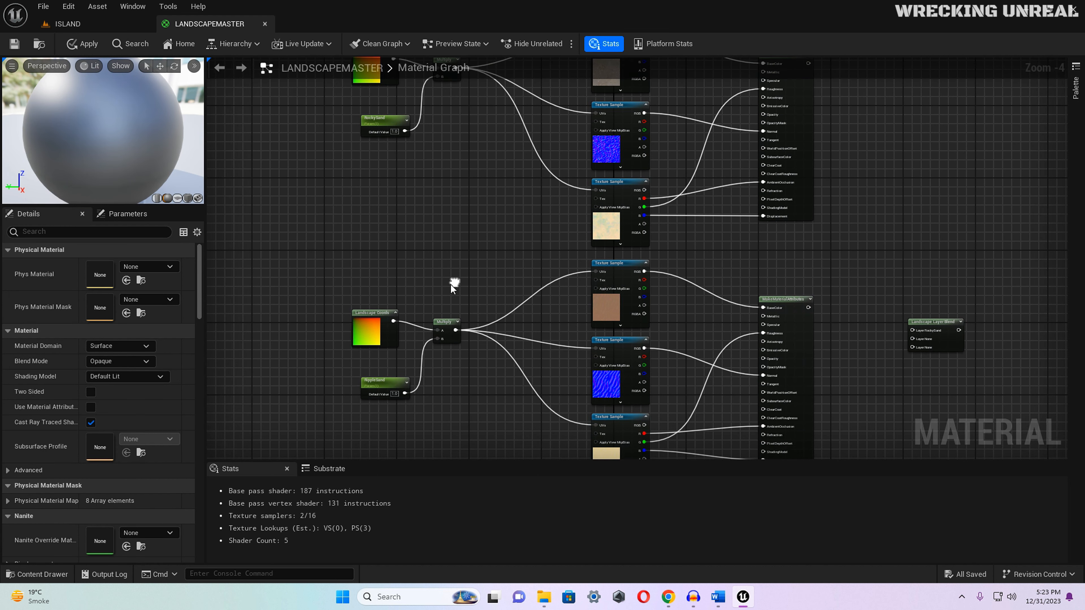
{"action": "left_click", "coordinate": [383, 380]}
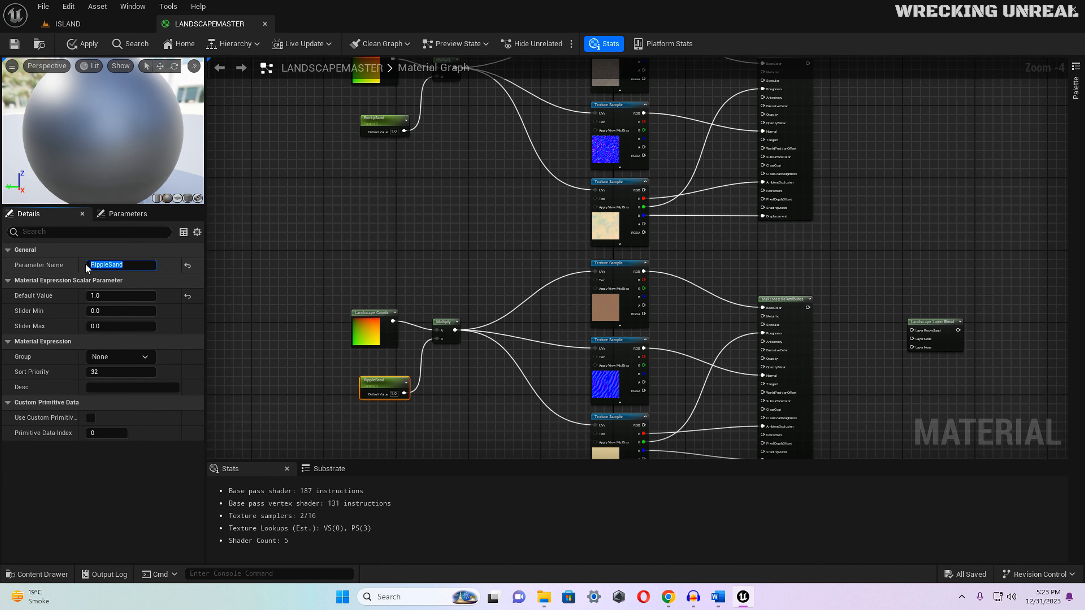
{"action": "left_click", "coordinate": [920, 327]}
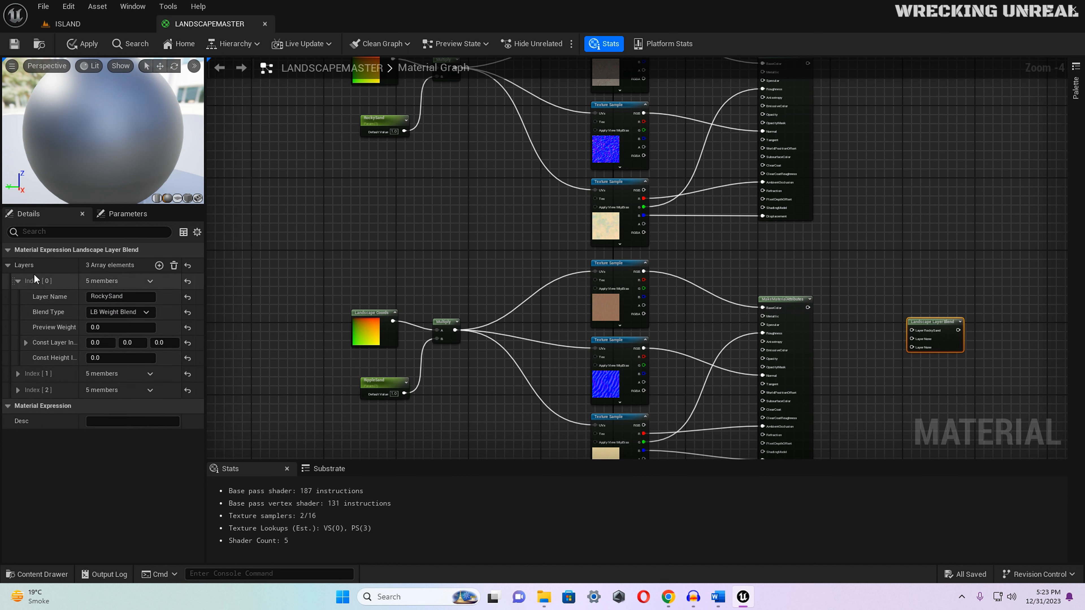
{"action": "left_click", "coordinate": [17, 281]}
{"action": "left_click", "coordinate": [18, 297]}
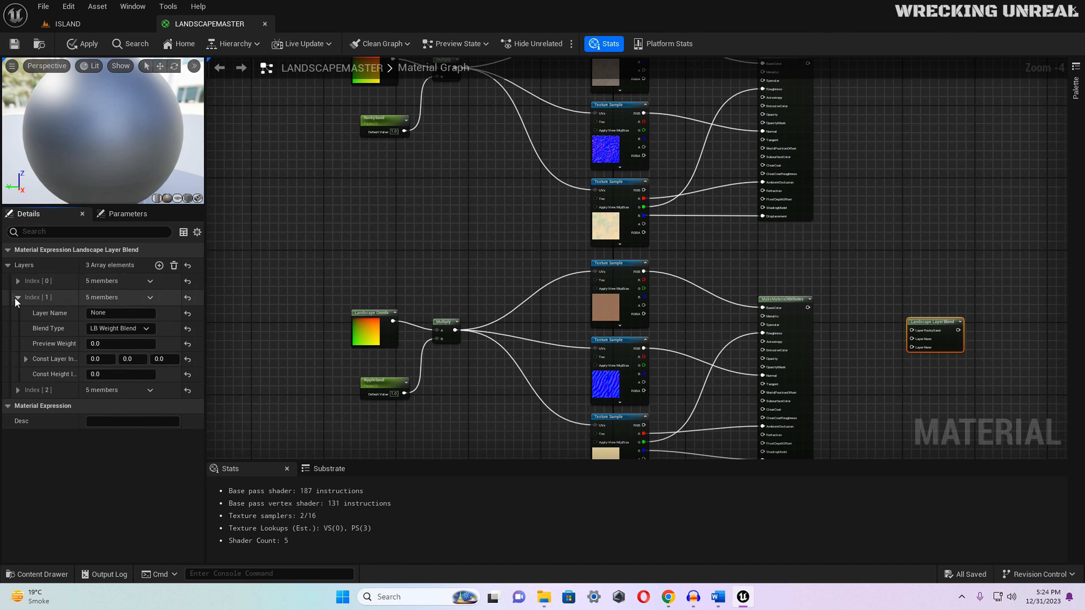
{"action": "left_click", "coordinate": [87, 312]}
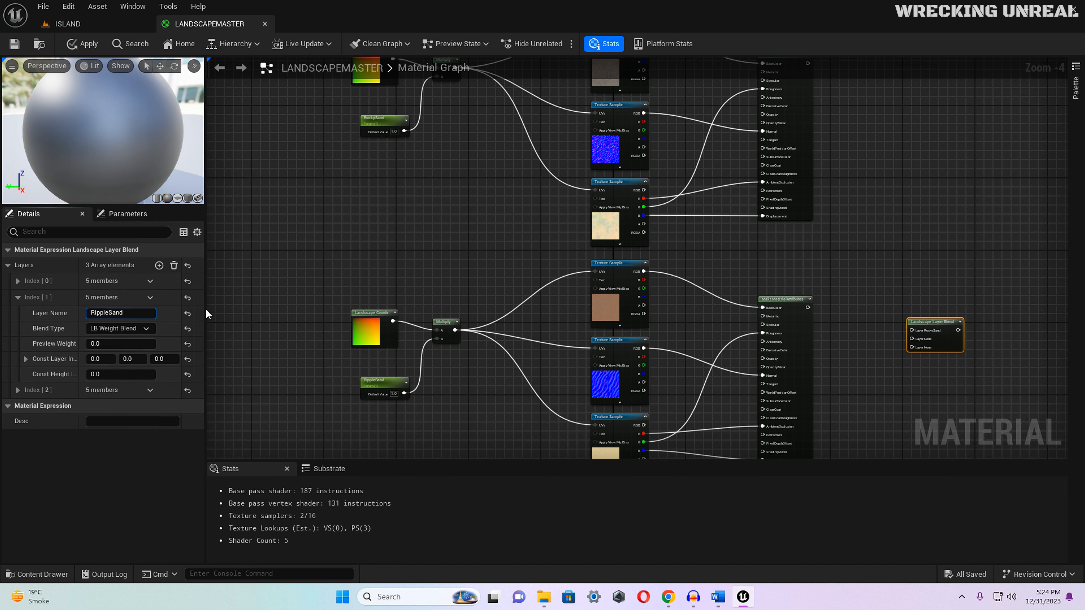
{"action": "left_click", "coordinate": [17, 297]}
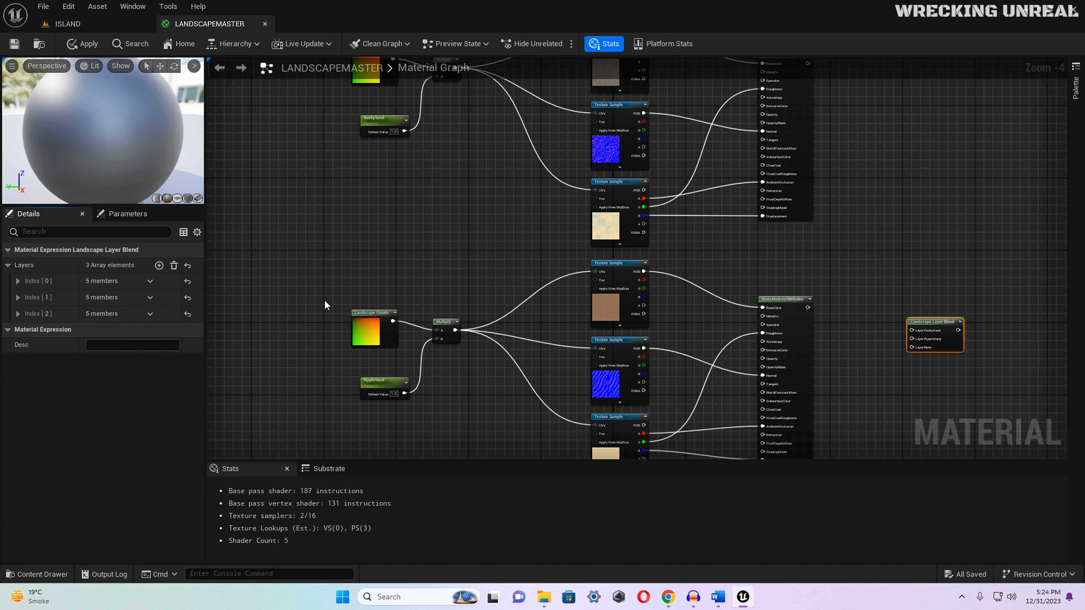
Step: Name the blend node's third layer (index 2) DrySand, copying the name from the dry sand tiling parameter
{"action": "right_click_drag", "start_coordinate": [418, 285], "coordinate": [457, 58]}
{"action": "left_click", "coordinate": [402, 343]}
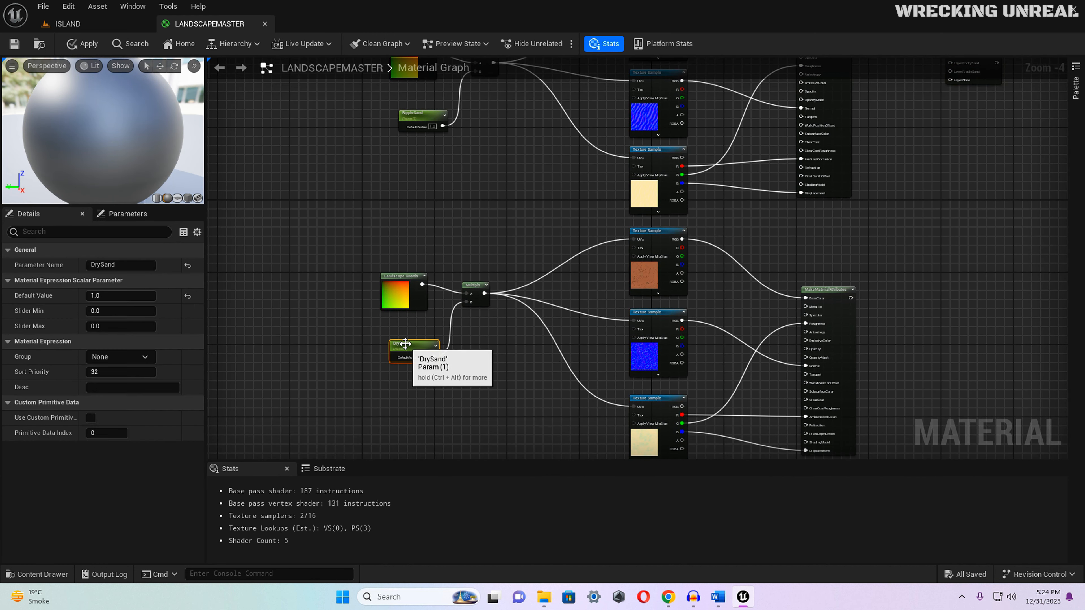
{"action": "left_click_drag", "start_coordinate": [125, 265], "coordinate": [83, 265]}
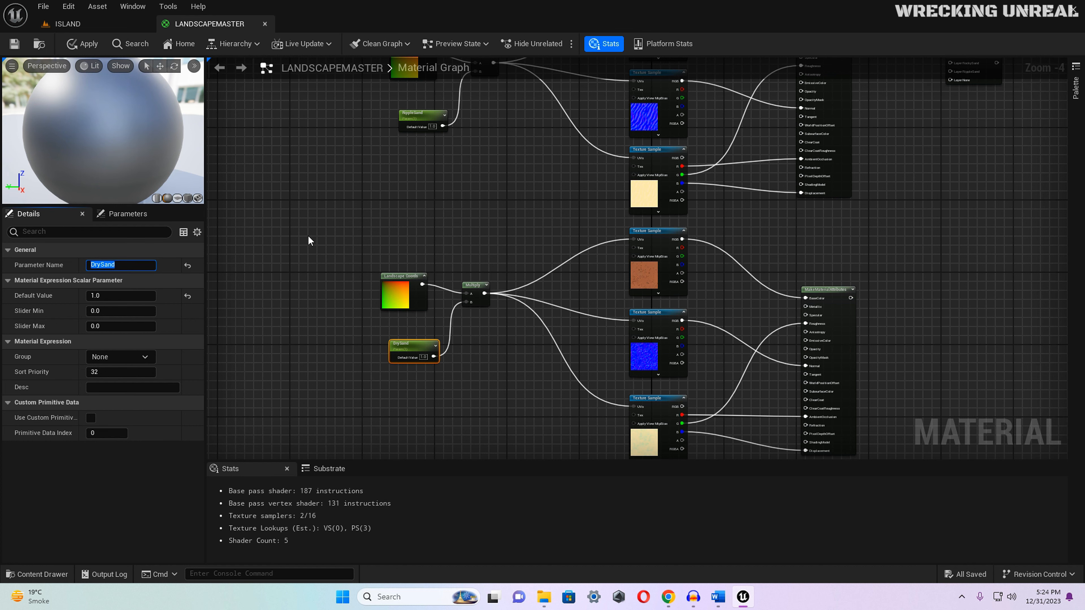
{"action": "right_click_drag", "start_coordinate": [399, 206], "coordinate": [363, 255]}
{"action": "left_click", "coordinate": [940, 102]}
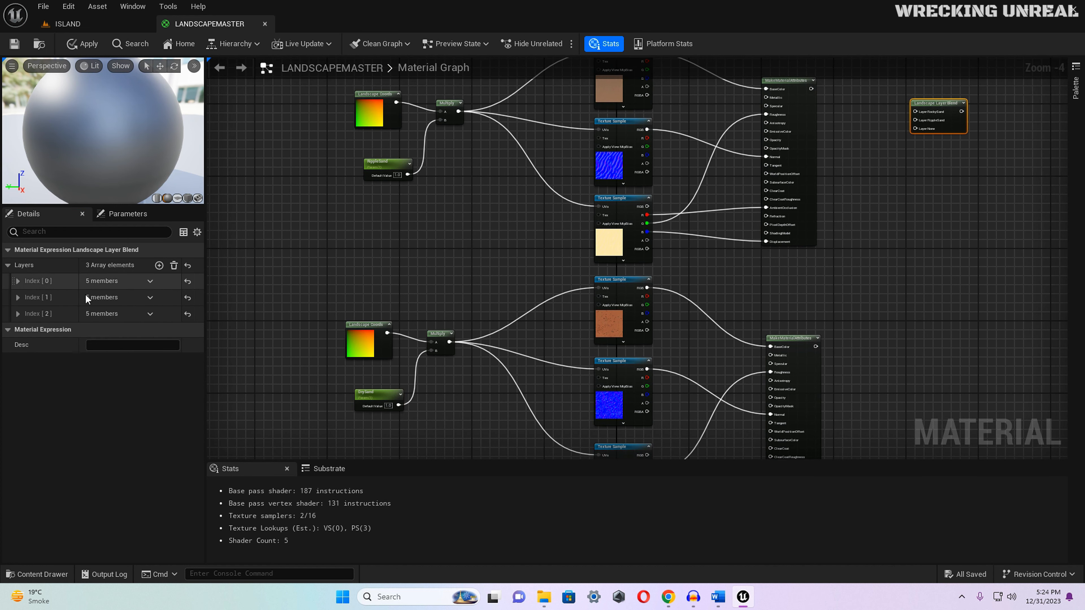
{"action": "left_click", "coordinate": [18, 314]}
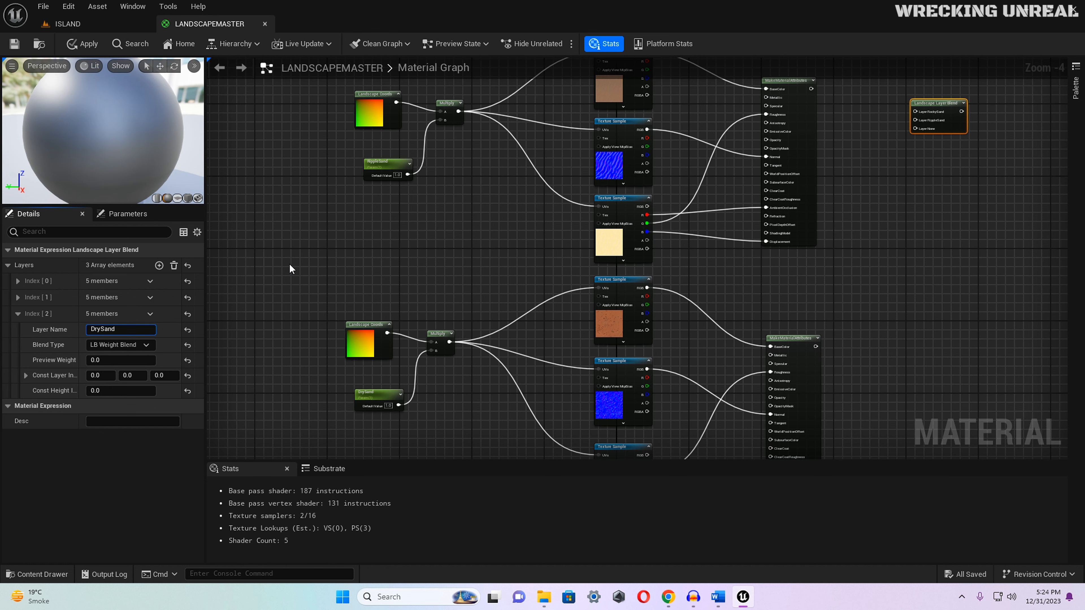
{"action": "left_click", "coordinate": [305, 261]}
Step: Connect the first MakeMaterialAttributes output to Layer RockySand and the second one's output to Layer RippleSand on the blend node
{"action": "right_click_drag", "start_coordinate": [908, 195], "coordinate": [587, 429]}
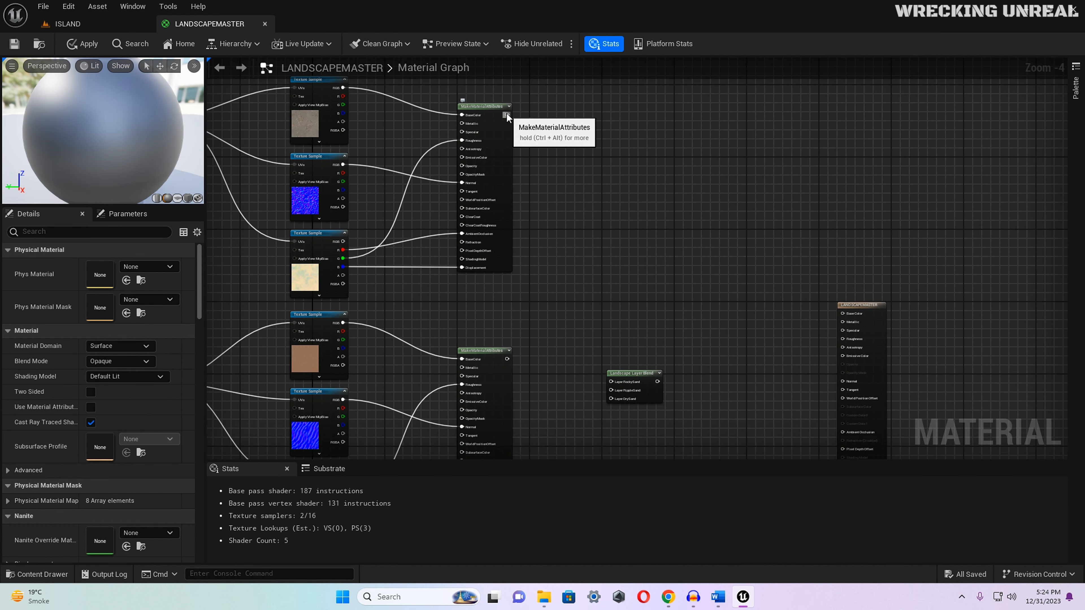
{"action": "left_click_drag", "start_coordinate": [506, 113], "coordinate": [619, 383]}
{"action": "right_click_drag", "start_coordinate": [619, 382], "coordinate": [601, 104]}
{"action": "scroll", "coordinate": [551, 181], "scroll_direction": "up", "scroll_amount": 2}
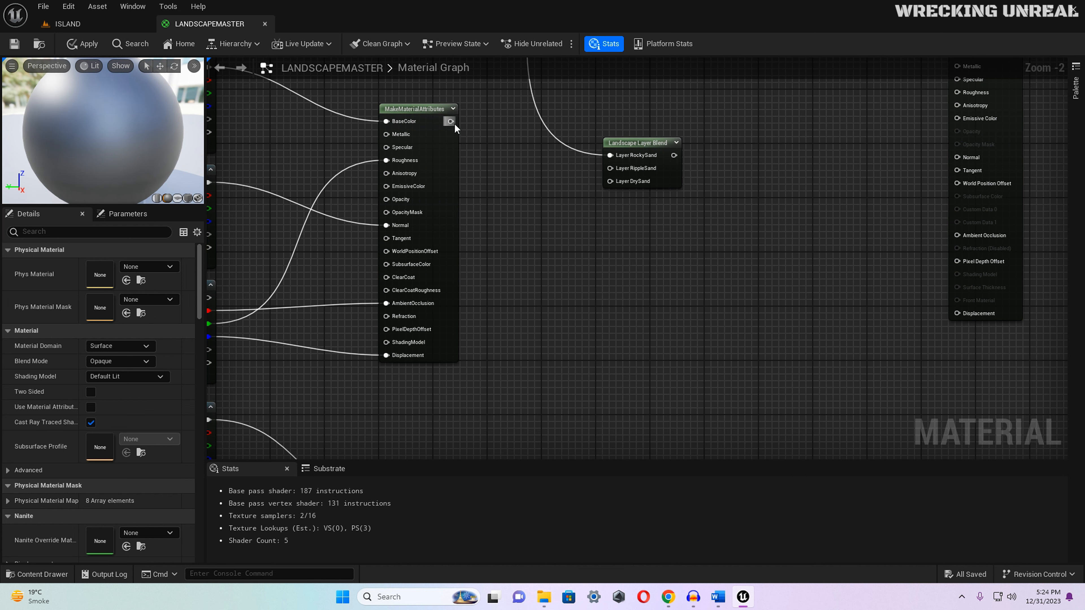
{"action": "left_click_drag", "start_coordinate": [455, 124], "coordinate": [460, 128]}
{"action": "left_click_drag", "start_coordinate": [586, 169], "coordinate": [610, 168]}
Step: Connect the third MakeMaterialAttributes output to Layer DrySand on the blend node
{"action": "scroll", "coordinate": [551, 192], "scroll_direction": "down", "scroll_amount": 2}
{"action": "right_click_drag", "start_coordinate": [559, 187], "coordinate": [592, 174]}
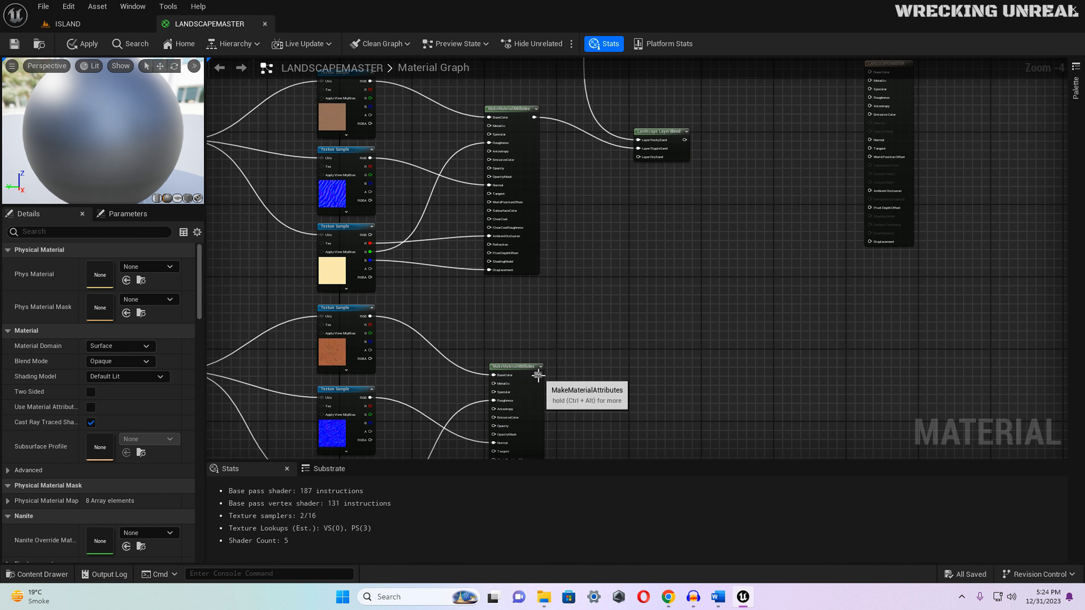
{"action": "left_click_drag", "start_coordinate": [538, 375], "coordinate": [640, 156]}
{"action": "scroll", "coordinate": [656, 330], "scroll_direction": "down", "scroll_amount": 1}
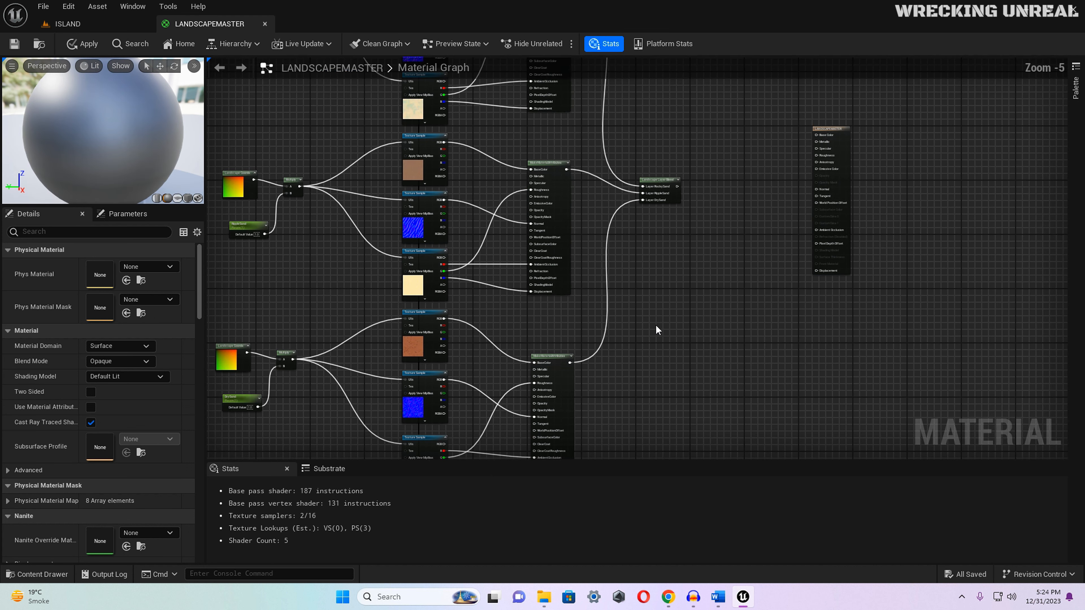
Step: Add a BreakMaterialAttributes node before the result node and connect the Landscape Layer Blend output to its Attr input
{"action": "scroll", "coordinate": [673, 308], "scroll_direction": "up", "scroll_amount": 3}
{"action": "right_click_drag", "start_coordinate": [634, 262], "coordinate": [572, 263]}
{"action": "right_click", "coordinate": [517, 170]}
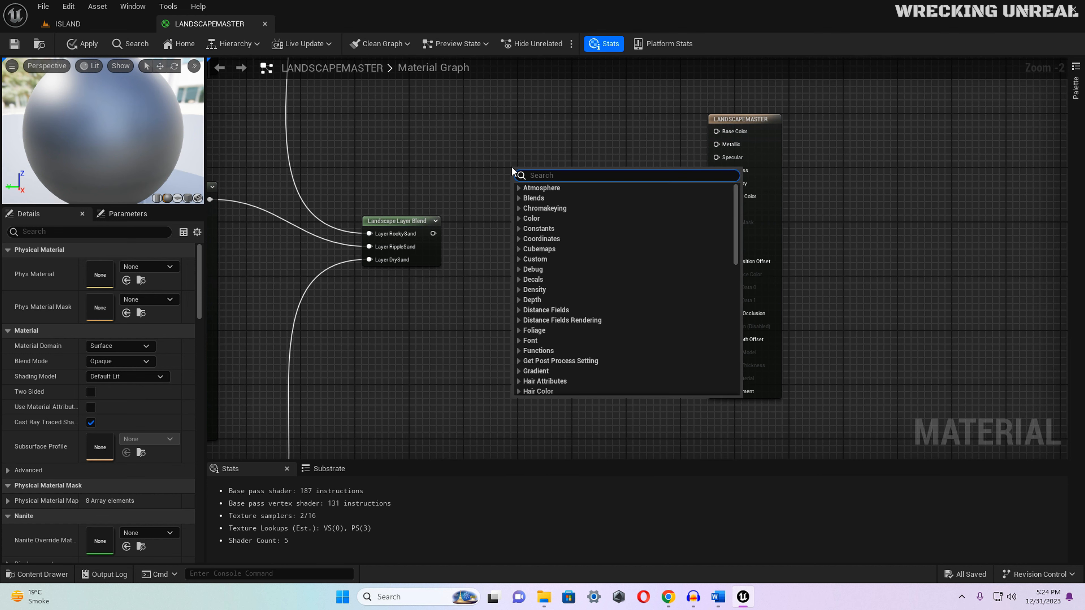
{"action": "type", "text": "break"}
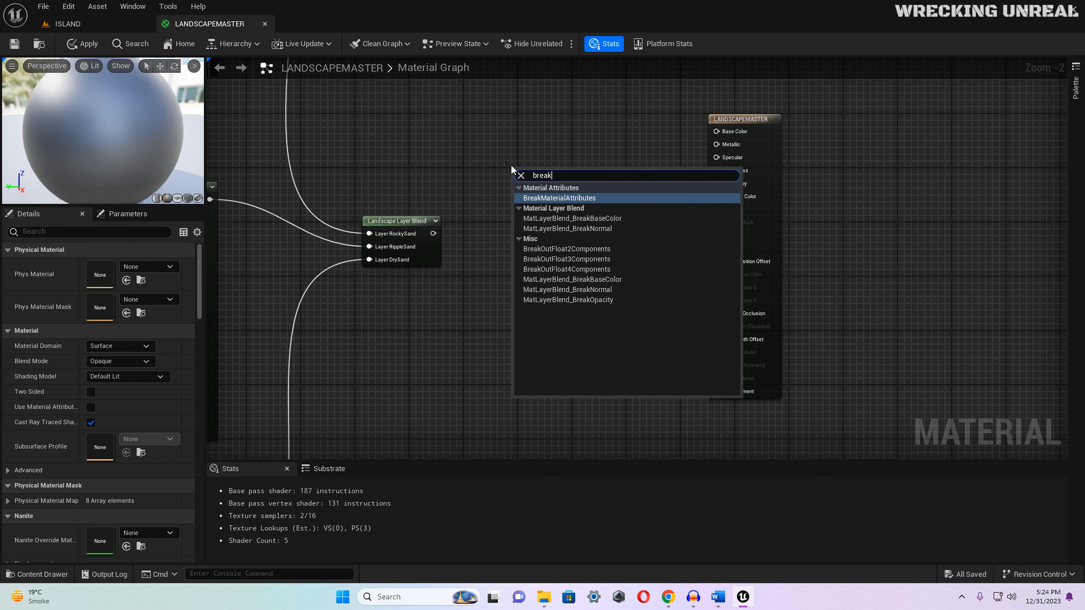
{"action": "left_click", "coordinate": [559, 198]}
{"action": "left_click_drag", "start_coordinate": [557, 173], "coordinate": [570, 126]}
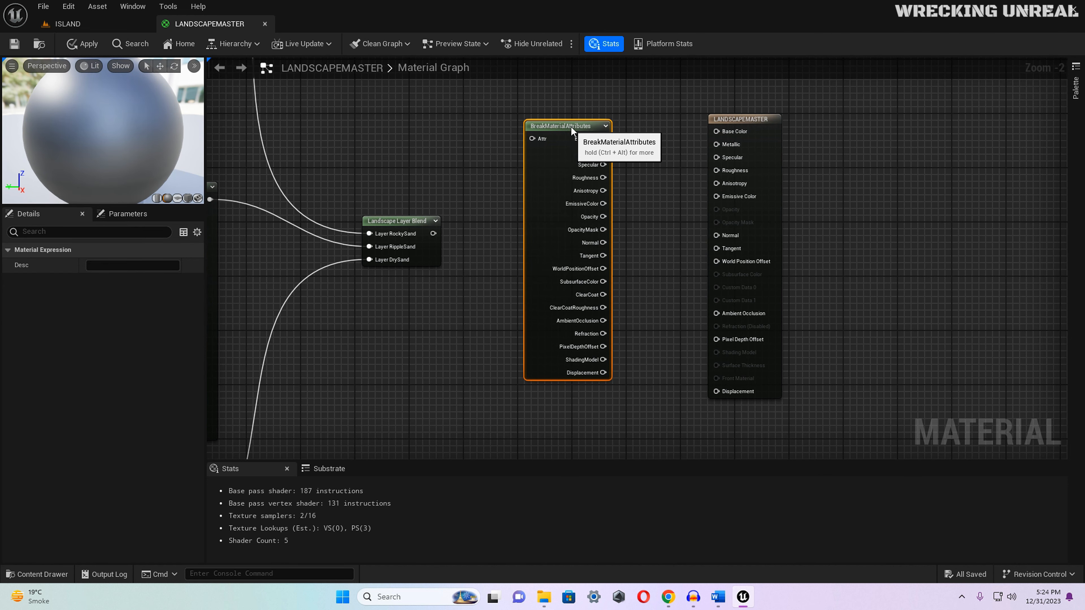
{"action": "left_click_drag", "start_coordinate": [434, 233], "coordinate": [541, 138]}
Step: Connect BaseColor, Roughness, Normal, AmbientOcclusion and Displacement from BreakMaterialAttributes to the matching inputs on the LANDSCAPEMASTER result node
{"action": "right_click_drag", "start_coordinate": [697, 142], "coordinate": [634, 182]}
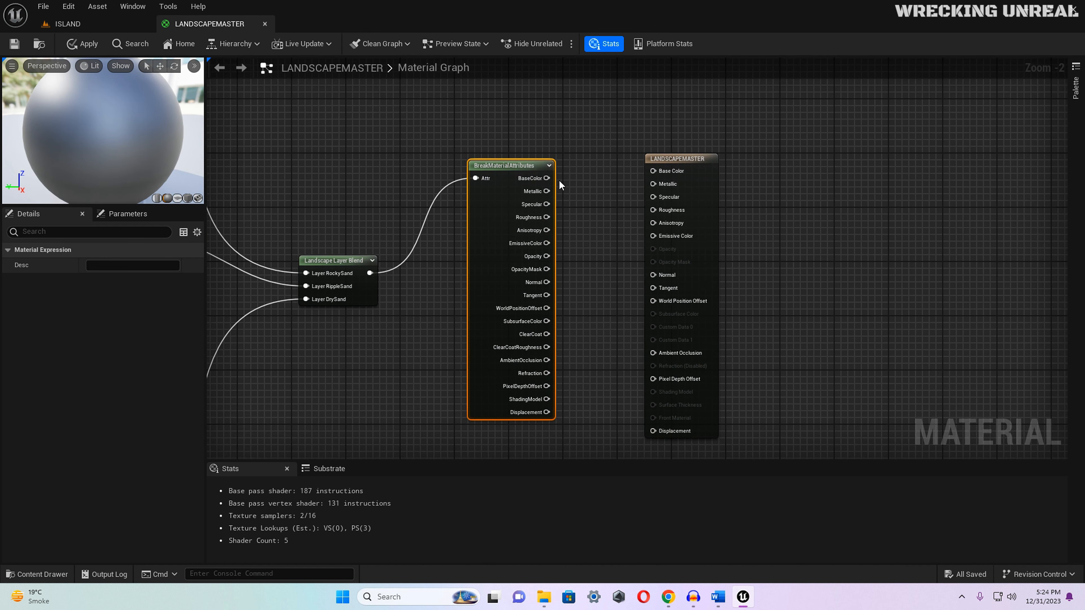
{"action": "left_click_drag", "start_coordinate": [547, 178], "coordinate": [565, 179]}
{"action": "left_click_drag", "start_coordinate": [652, 169], "coordinate": [654, 171]}
{"action": "left_click_drag", "start_coordinate": [547, 217], "coordinate": [653, 210]}
{"action": "left_click_drag", "start_coordinate": [546, 282], "coordinate": [652, 275]}
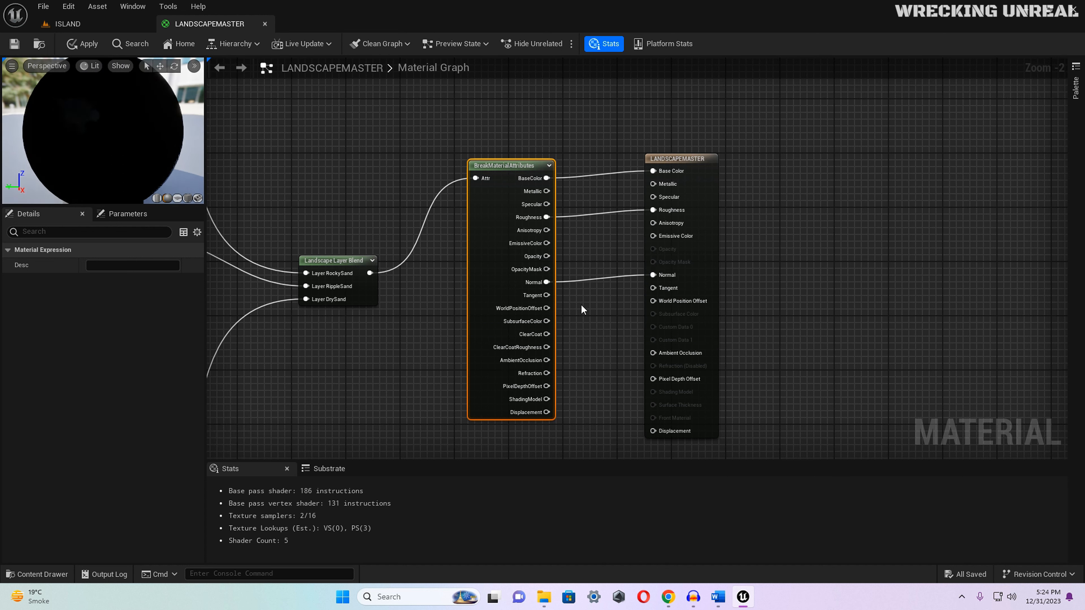
{"action": "left_click_drag", "start_coordinate": [548, 360], "coordinate": [663, 356]}
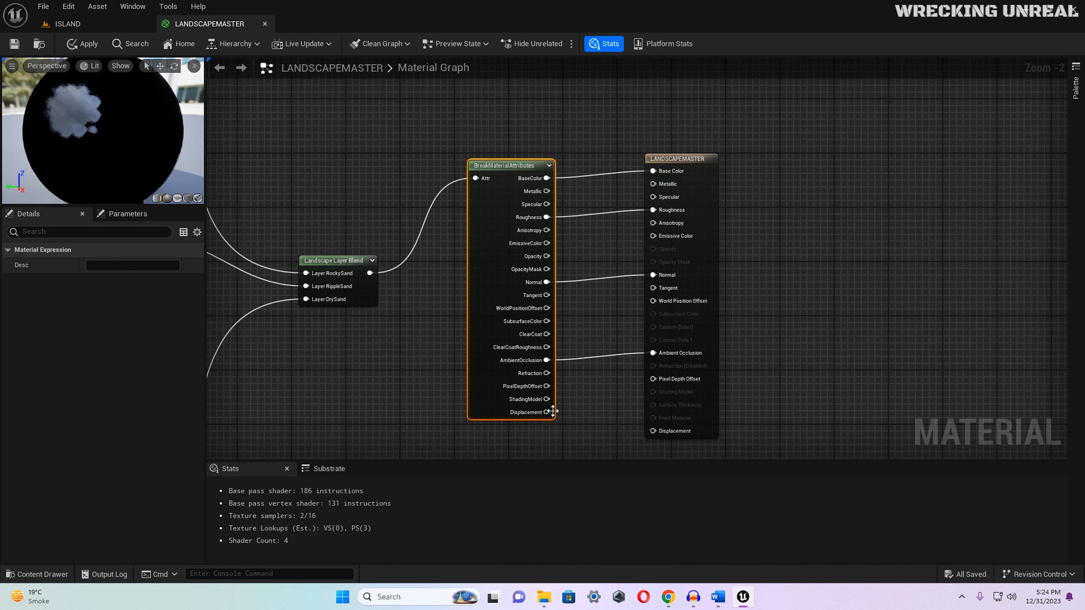
{"action": "left_click_drag", "start_coordinate": [548, 412], "coordinate": [657, 433]}
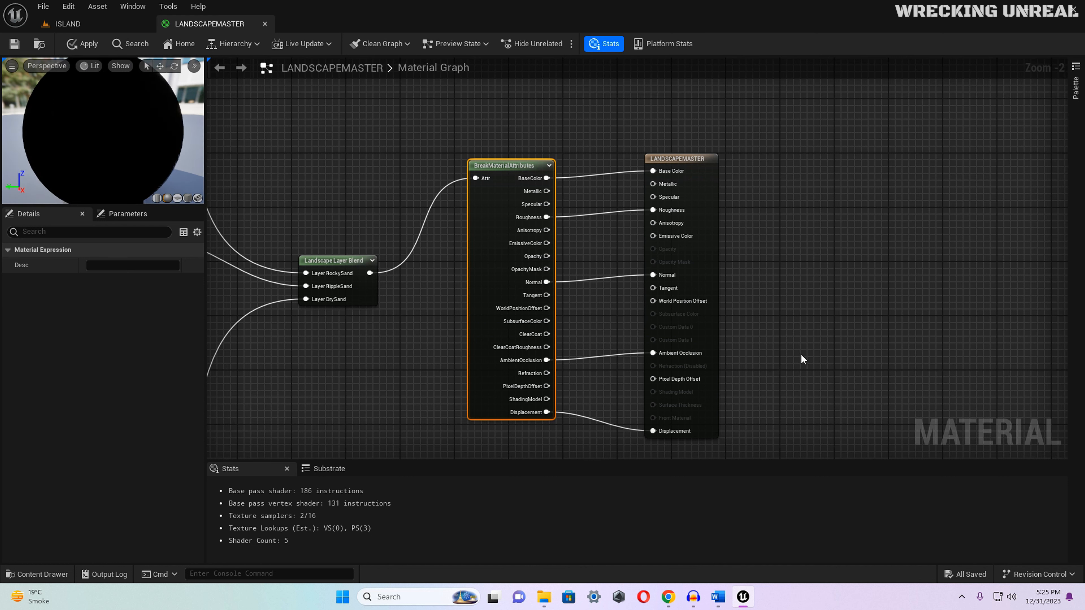
Step: Save the LANDSCAPEMASTER material and switch to the ISLAND level to view the landscape
{"action": "left_click", "coordinate": [14, 44]}
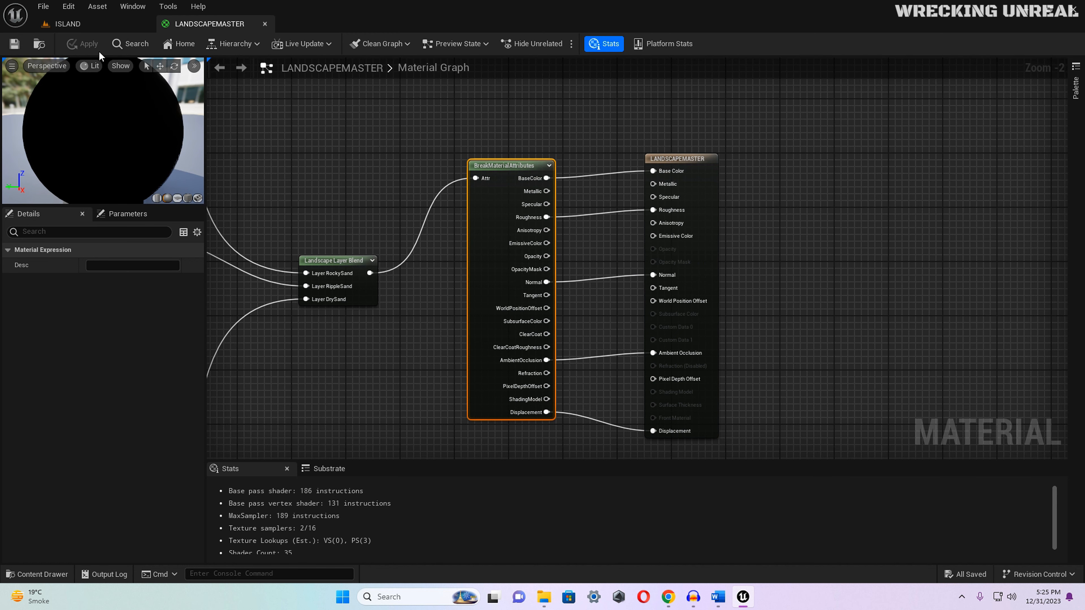
{"action": "left_click", "coordinate": [92, 23]}
{"action": "mouse_move", "coordinate": [364, 288]}
{"action": "right_mouse_down"}
{"action": "mouse_move", "coordinate": [461, 312]}
{"action": "mouse_move", "coordinate": [364, 280]}
{"action": "mouse_move", "coordinate": [367, 305]}
{"action": "mouse_move", "coordinate": [361, 283]}
{"action": "right_mouse_up"}
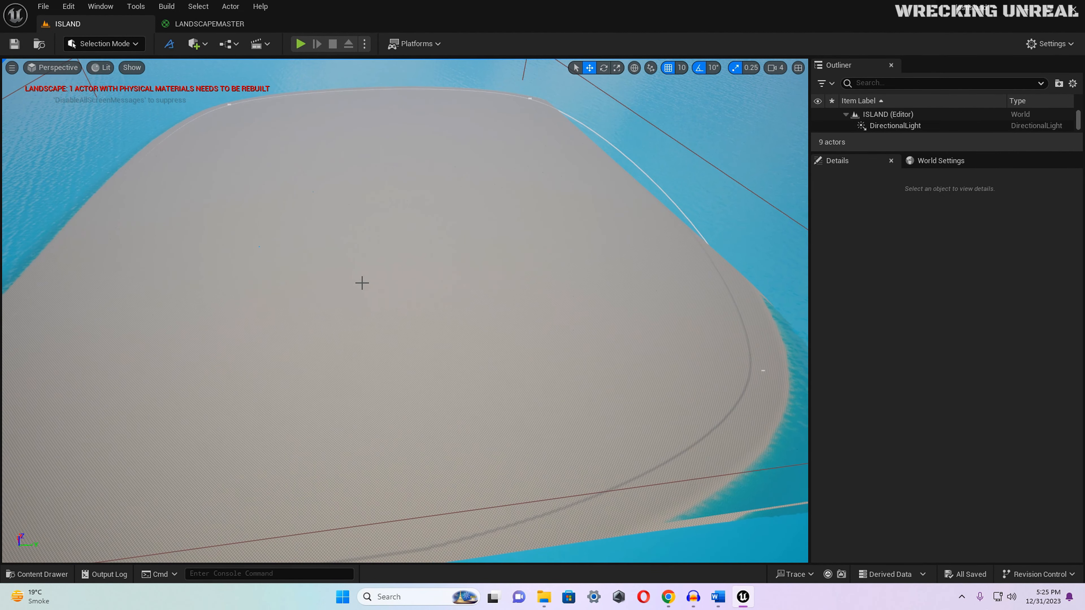
Step: Create a material instance from the LANDSCAPEMASTER material in the MASTERMATERIAL folder, keeping the default name LANDSCAPEMASTER_Inst
{"action": "key", "text": "ctrl+space"}
{"action": "left_click", "coordinate": [254, 387]}
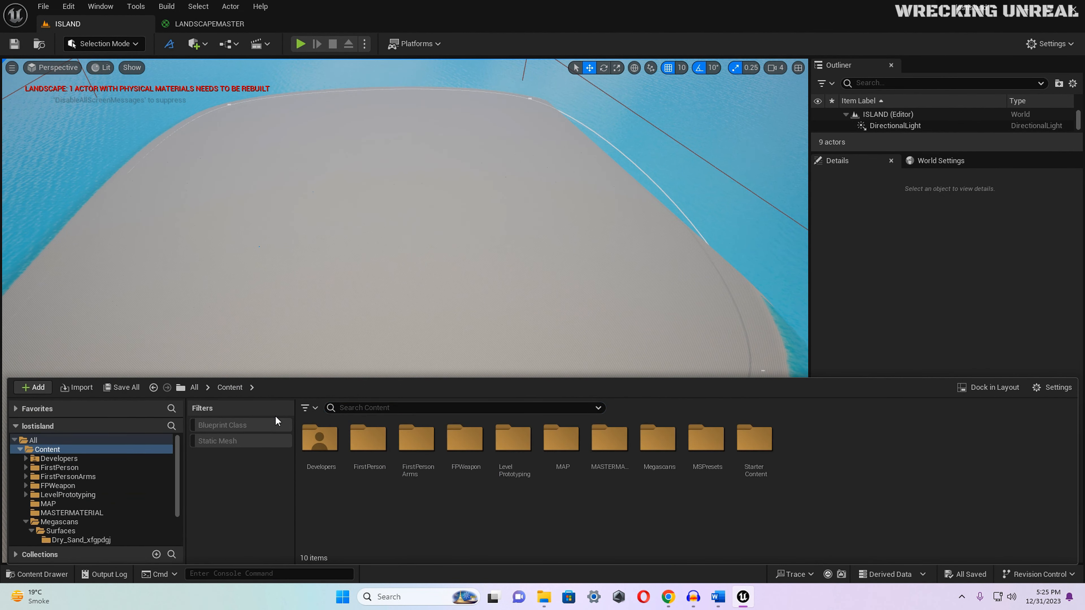
{"action": "double_click", "coordinate": [610, 446]}
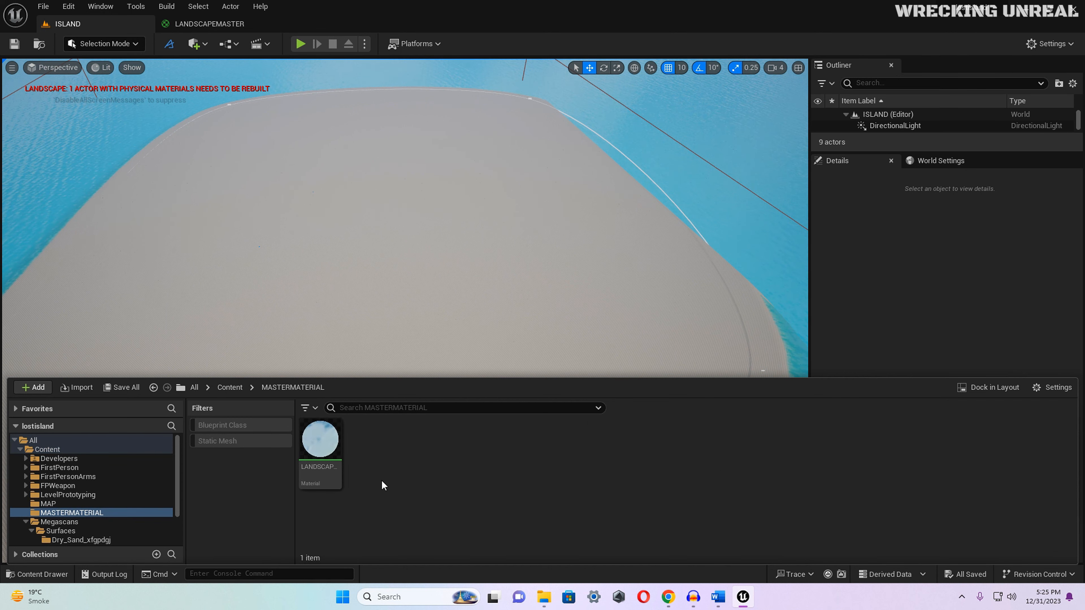
{"action": "right_click", "coordinate": [323, 444]}
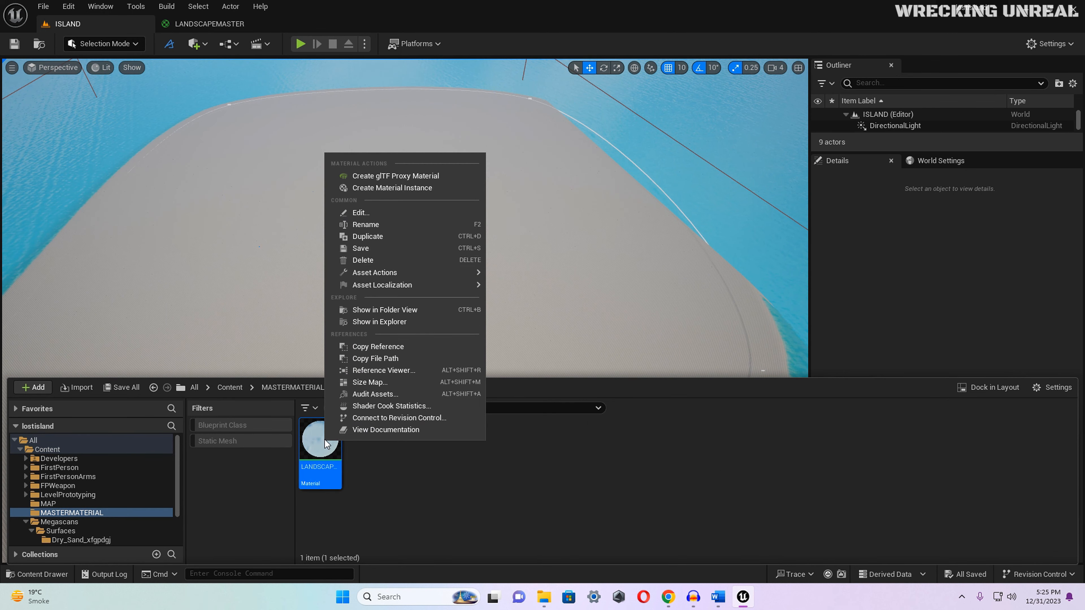
{"action": "left_click", "coordinate": [384, 188]}
{"action": "key", "text": "Return"}
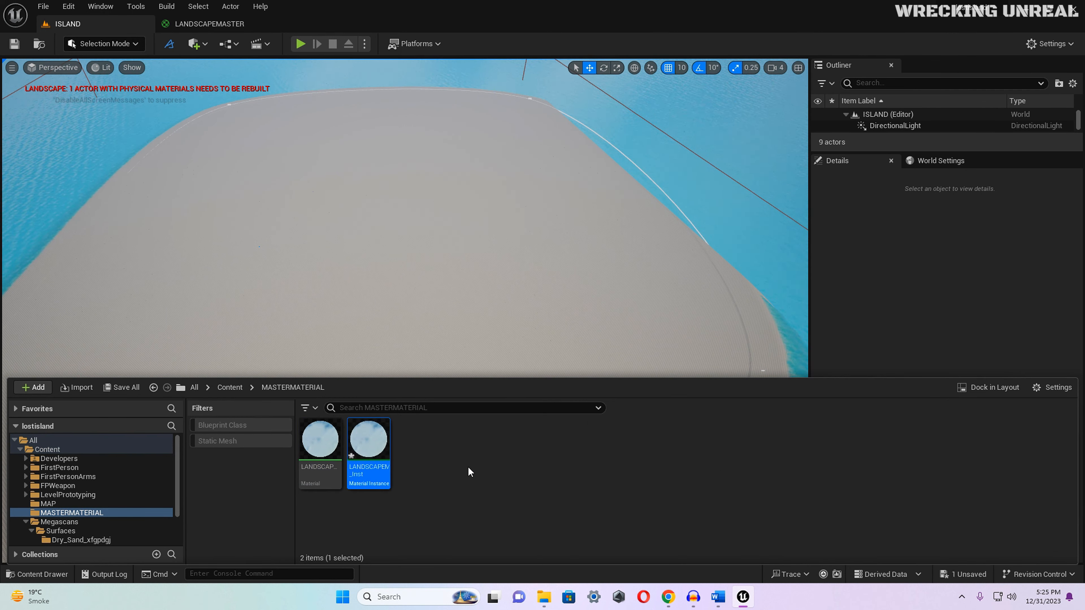
Step: Assign LANDSCAPEMASTER_Inst as the Landscape Material of the Landscape actor and save the ISLAND level
{"action": "mouse_move", "coordinate": [441, 292]}
{"action": "right_mouse_down"}
{"action": "mouse_move", "coordinate": [376, 265]}
{"action": "mouse_move", "coordinate": [442, 291]}
{"action": "right_mouse_up"}
{"action": "left_click", "coordinate": [441, 292]}
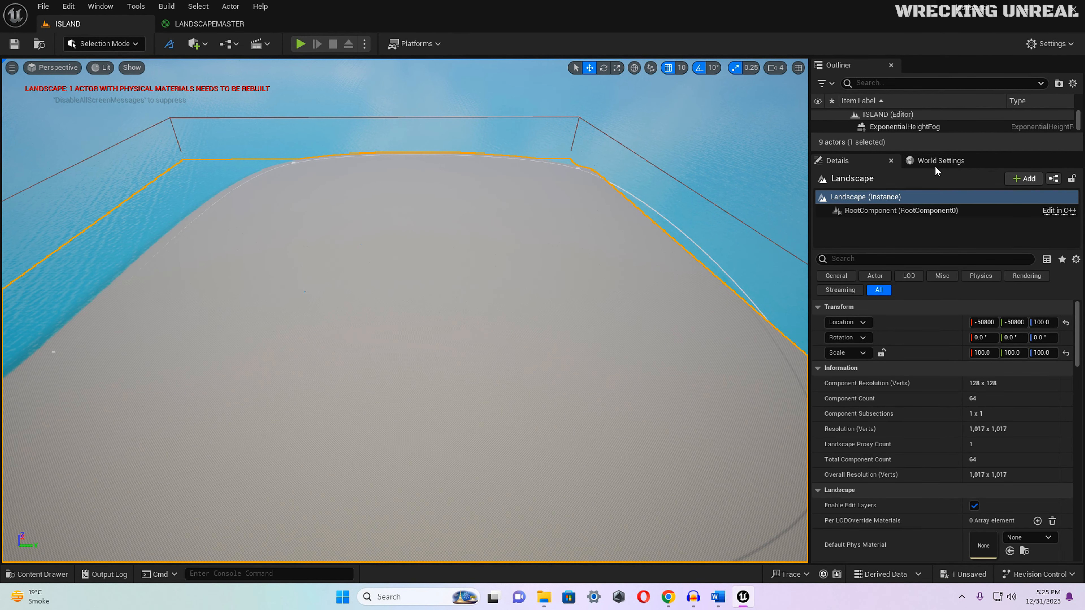
{"action": "left_click_drag", "start_coordinate": [936, 152], "coordinate": [971, 303]}
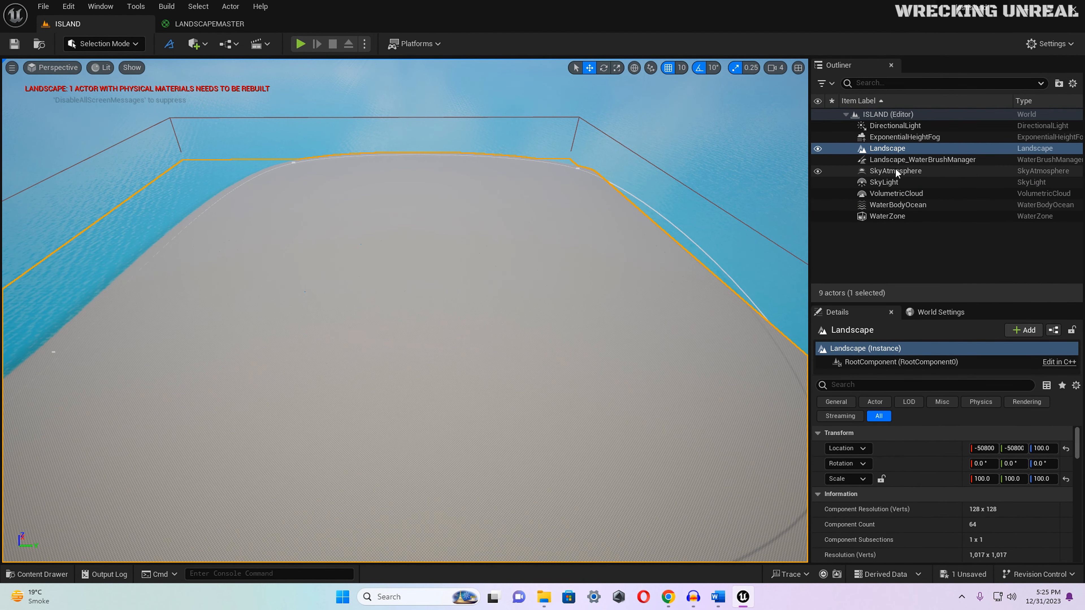
{"action": "scroll", "coordinate": [957, 446], "scroll_direction": "down", "scroll_amount": 10}
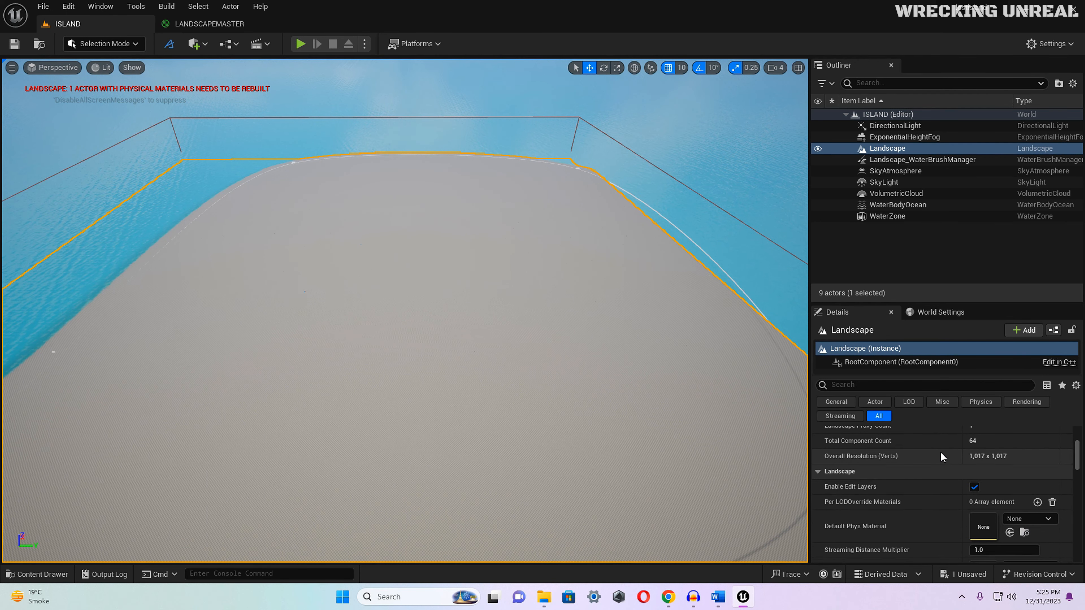
{"action": "scroll", "coordinate": [897, 504], "scroll_direction": "down", "scroll_amount": 1}
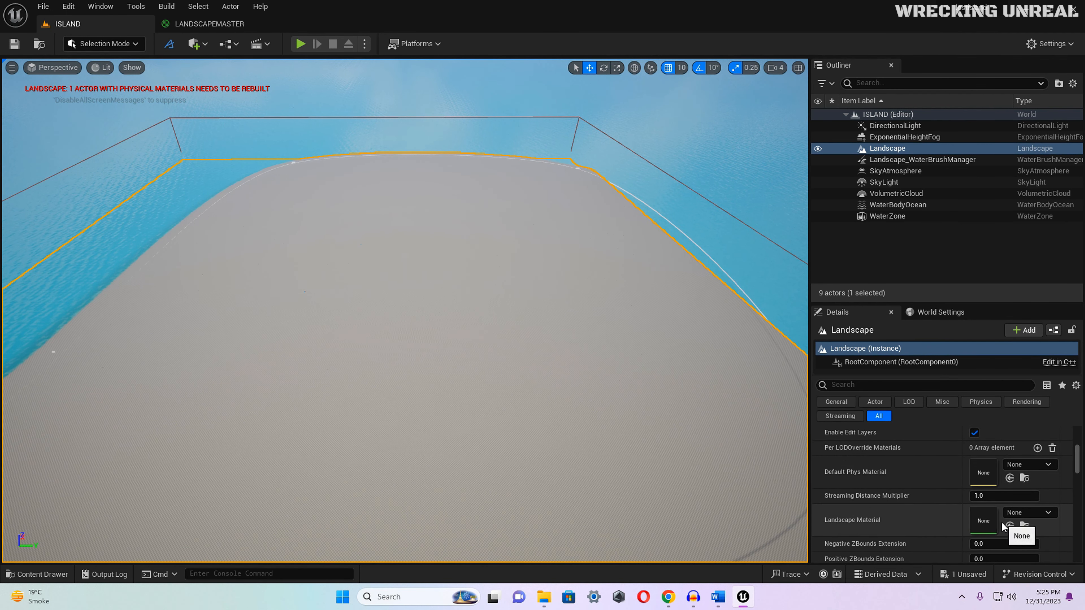
{"action": "key", "text": "ctrl+space"}
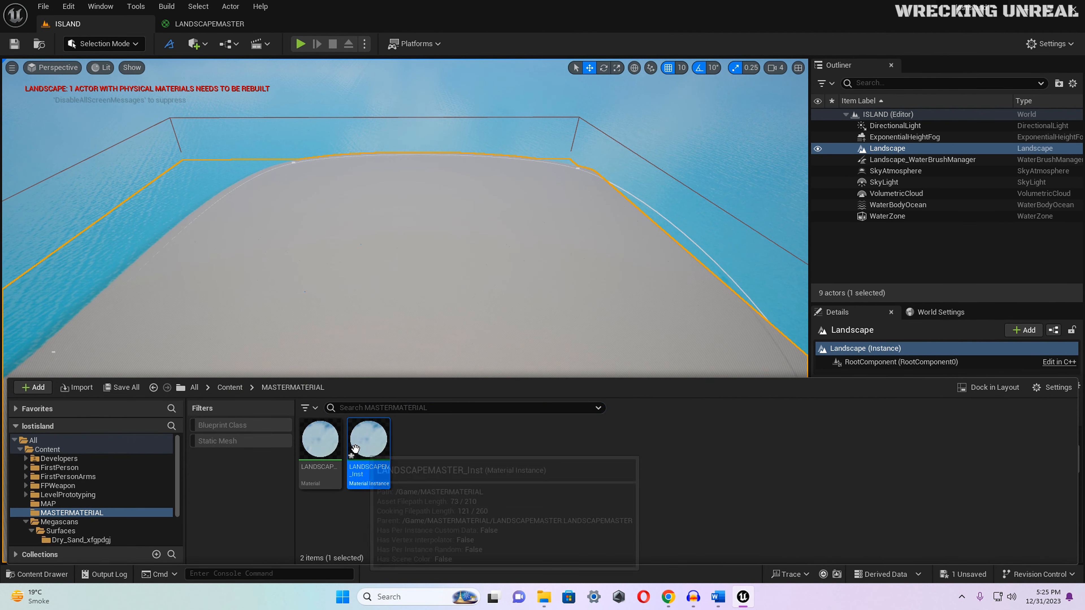
{"action": "left_click", "coordinate": [631, 353]}
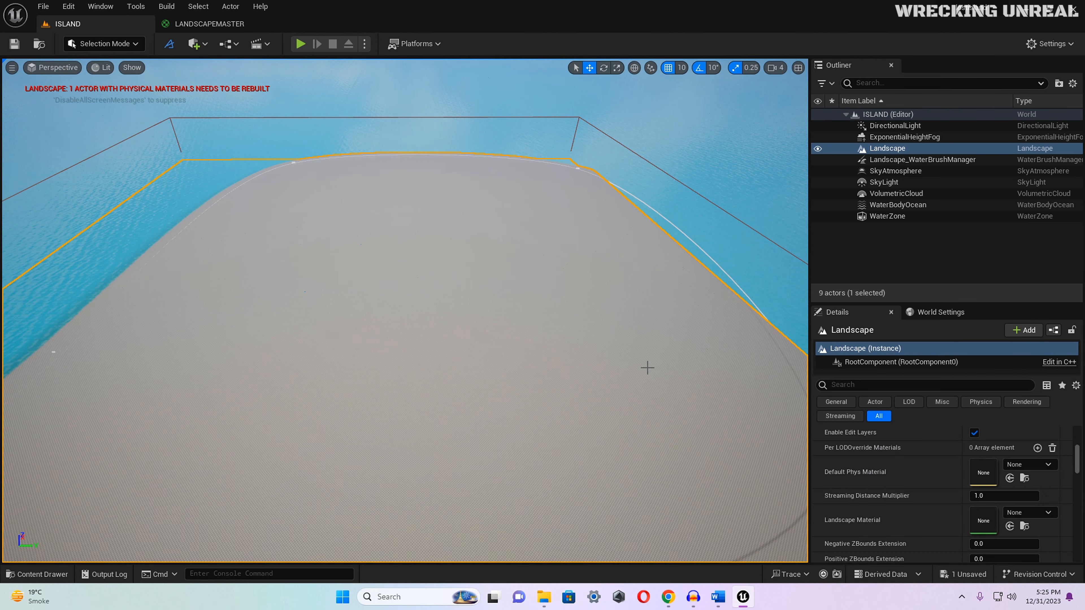
{"action": "left_click", "coordinate": [1010, 527]}
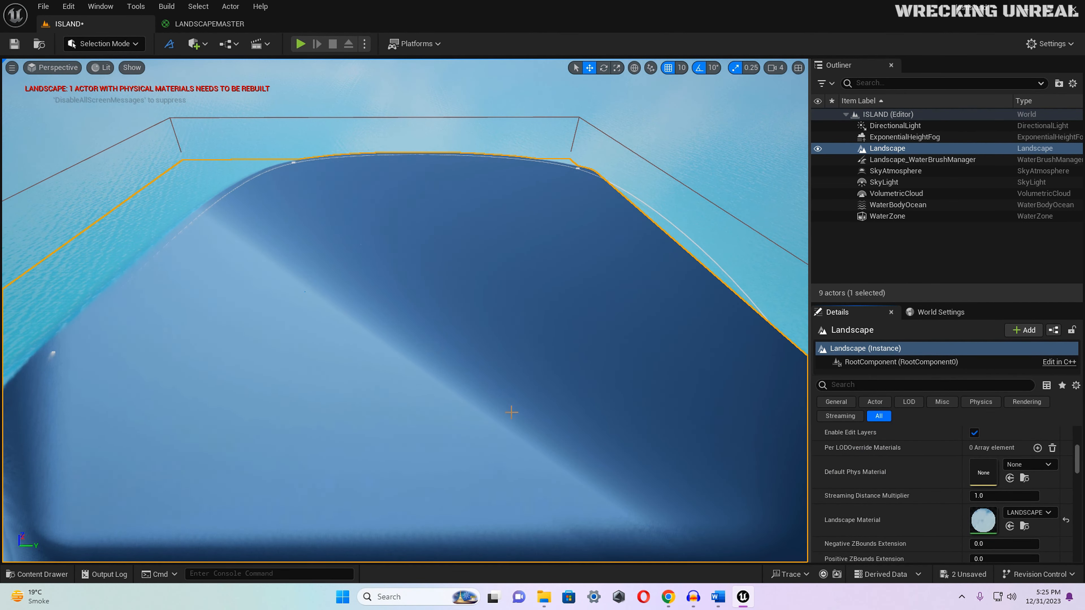
{"action": "mouse_move", "coordinate": [512, 413]}
{"action": "right_mouse_down"}
{"action": "mouse_move", "coordinate": [470, 432]}
{"action": "mouse_move", "coordinate": [511, 410]}
{"action": "right_mouse_up"}
{"action": "key", "text": "ctrl+s"}
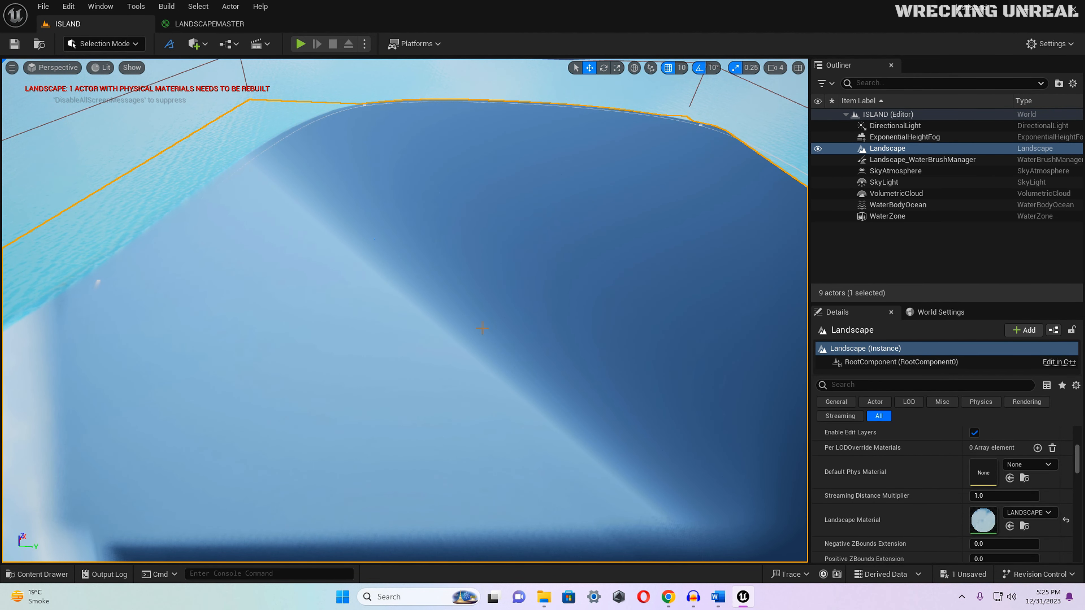
Step: Switch to painting in Landscape Mode and create a weight-blended layer info named RockySand_LayerInfo for the RockySand layer
{"action": "left_click", "coordinate": [112, 44]}
{"action": "left_click", "coordinate": [104, 71]}
{"action": "left_click", "coordinate": [173, 85]}
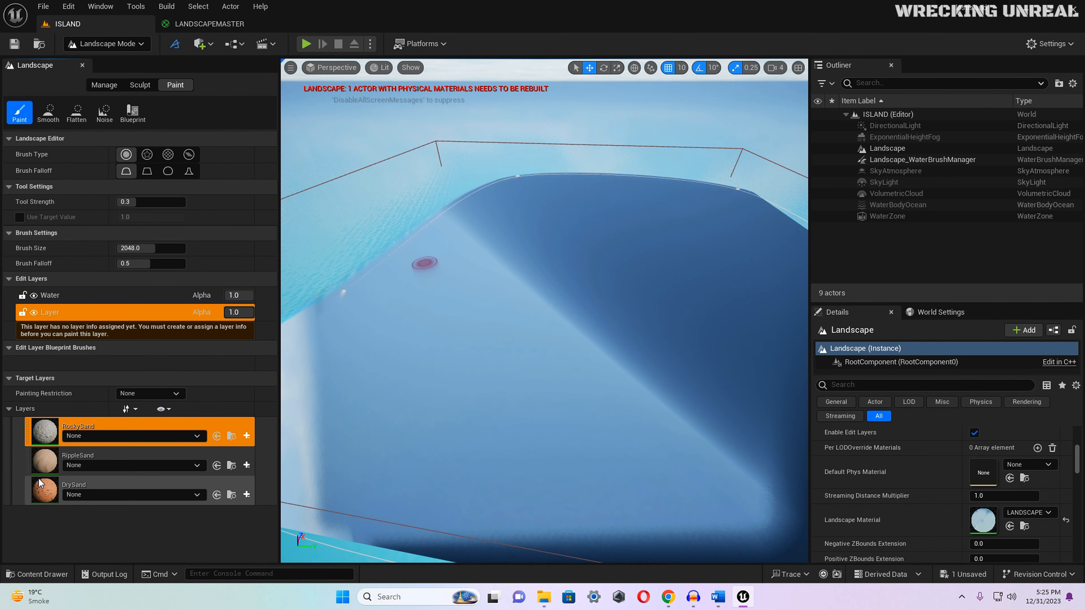
{"action": "left_click", "coordinate": [247, 436]}
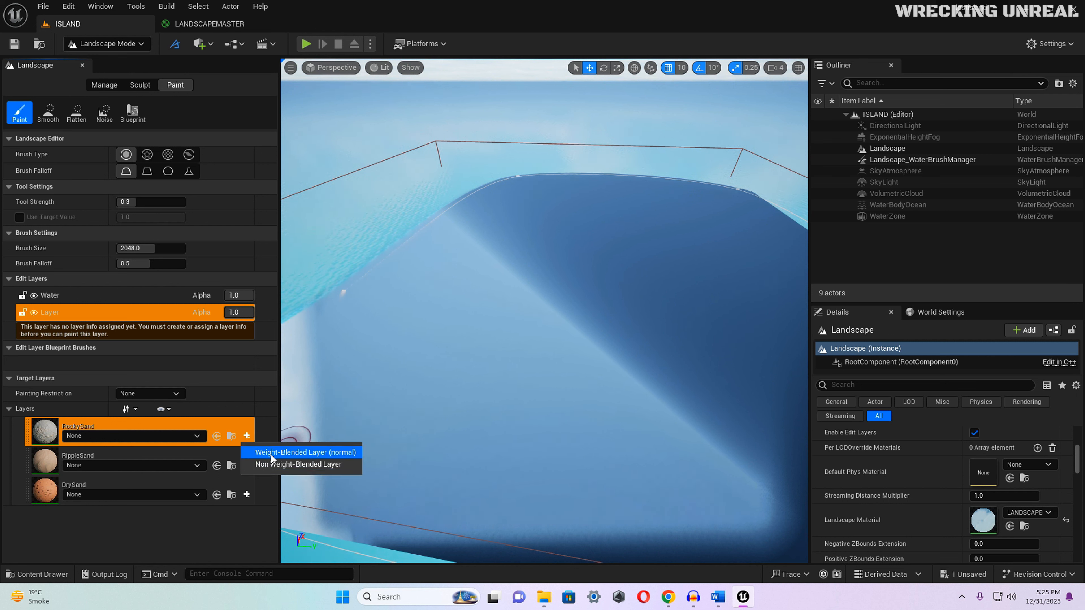
{"action": "left_click", "coordinate": [299, 452]}
{"action": "left_click", "coordinate": [583, 412]}
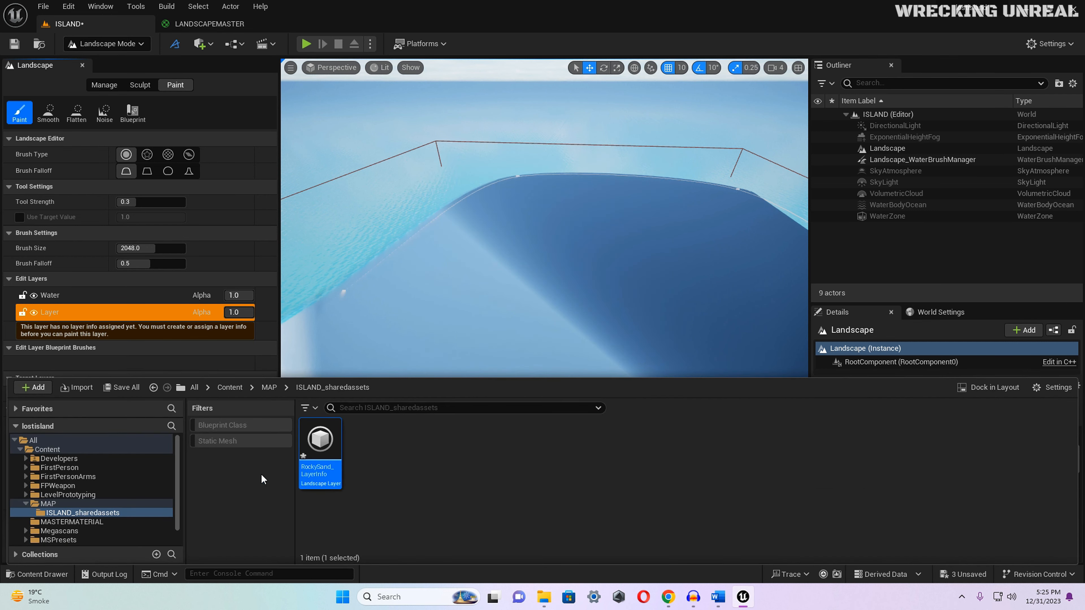
Step: Create a weight-blended layer info for the RippleSand layer and save it as RippleSand_LayerInfo in ISLAND_sharedassets
{"action": "left_click", "coordinate": [42, 467]}
{"action": "left_click", "coordinate": [248, 470]}
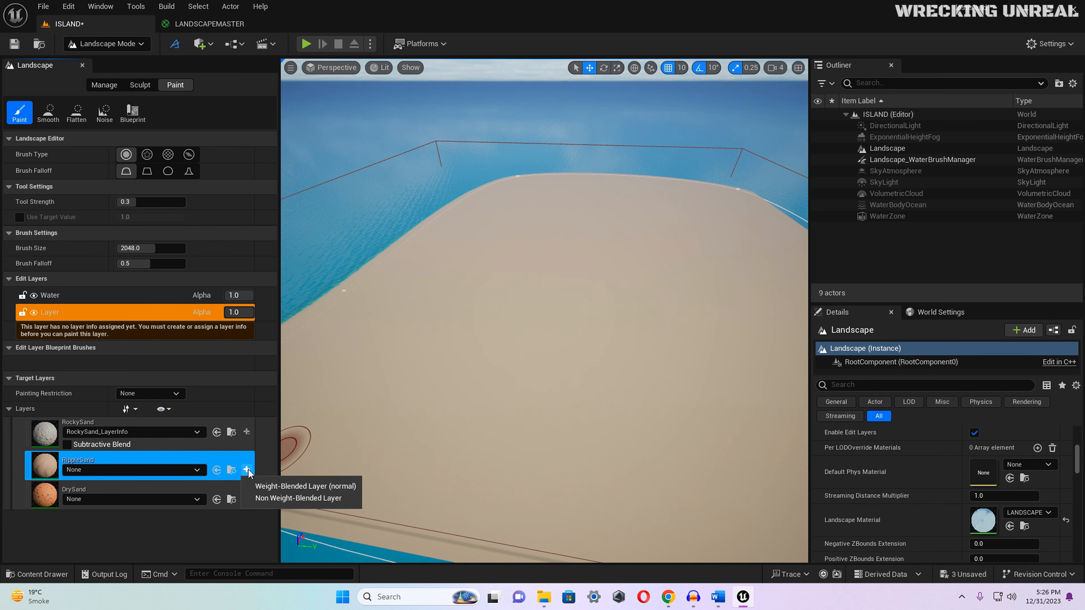
{"action": "left_click", "coordinate": [307, 486]}
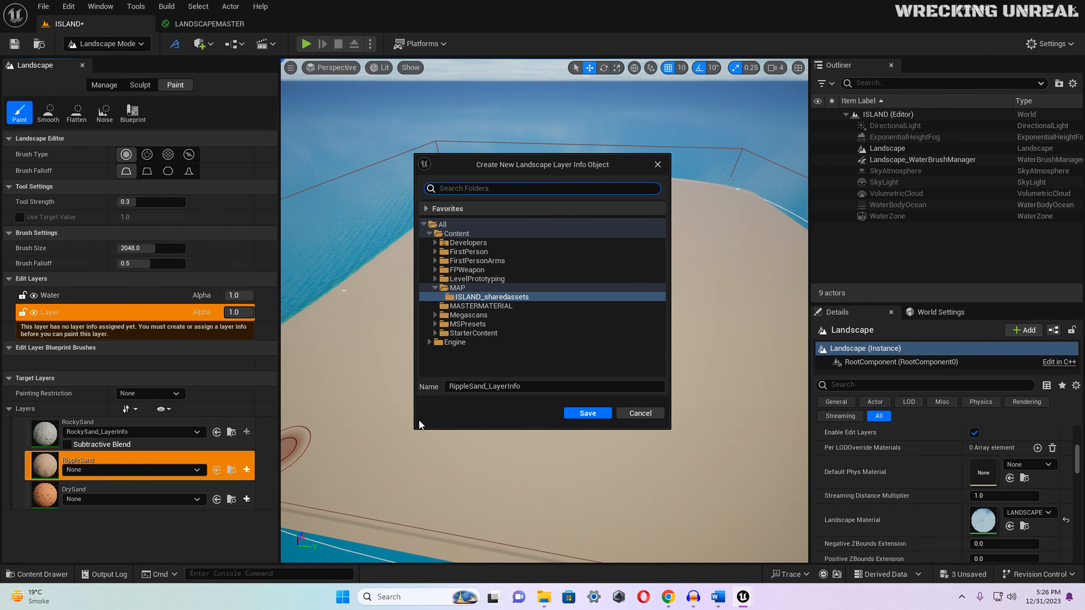
{"action": "left_click", "coordinate": [576, 413]}
{"action": "left_click", "coordinate": [408, 335]}
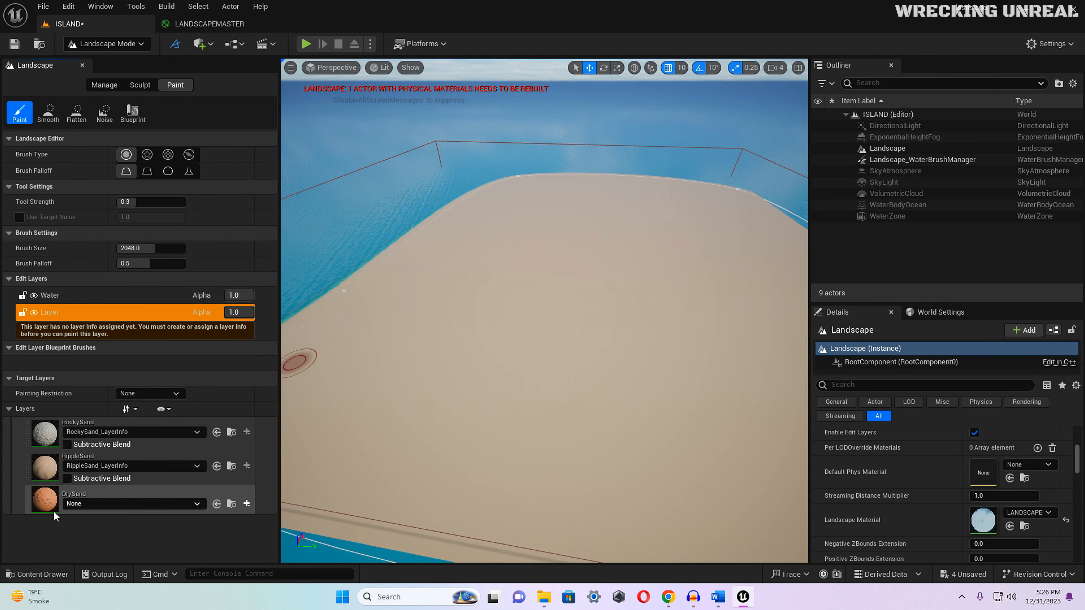
Step: Create a weight-blended layer info for the DrySand layer and save it as DrySand_LayerInfo in ISLAND_sharedassets
{"action": "left_click", "coordinate": [35, 501]}
{"action": "left_click", "coordinate": [244, 505]}
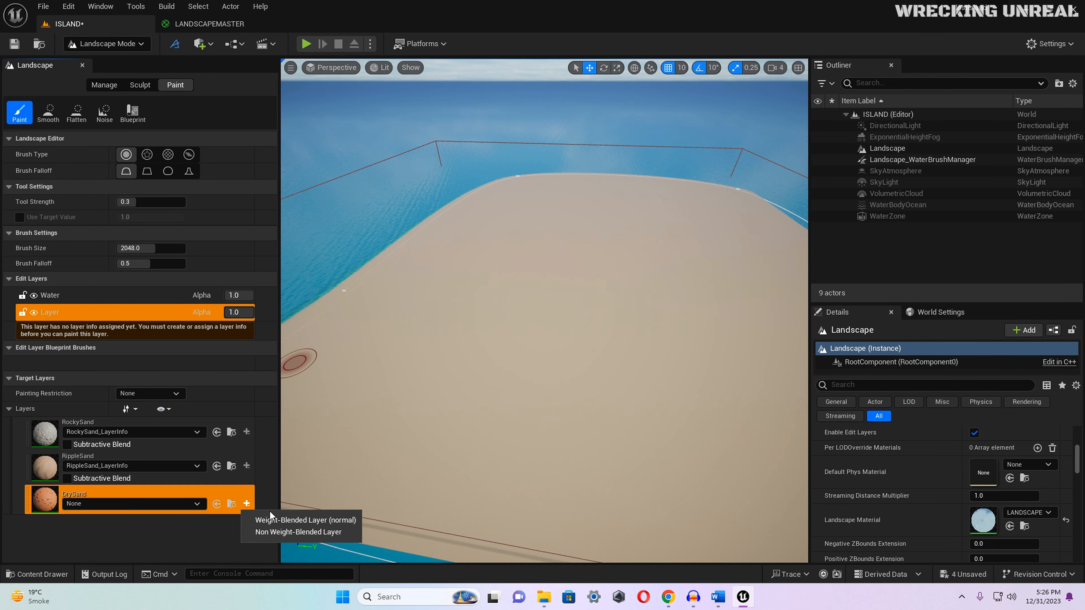
{"action": "left_click", "coordinate": [275, 519]}
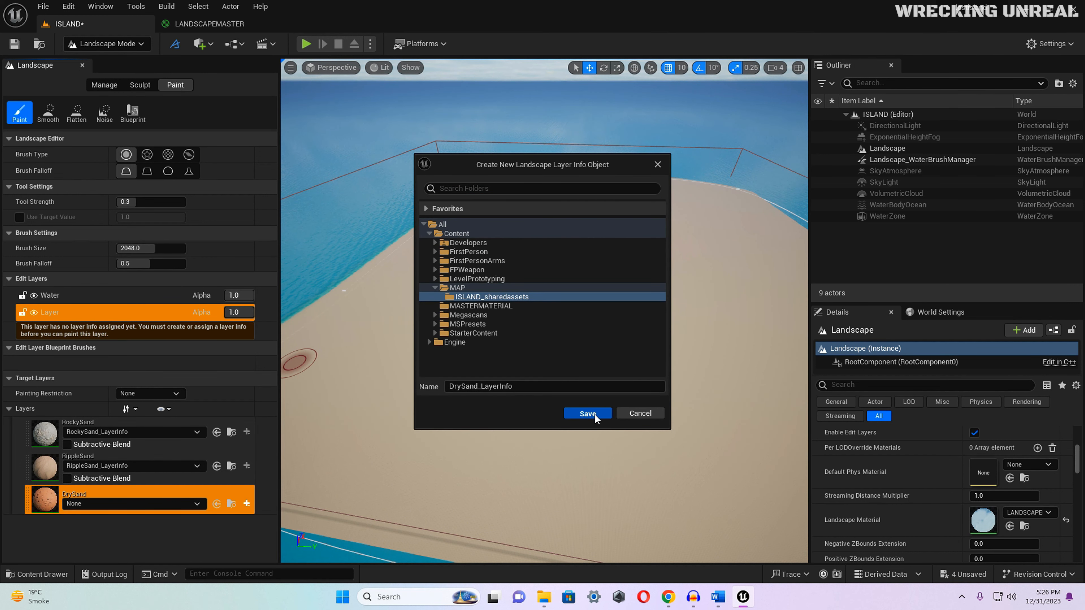
{"action": "left_click", "coordinate": [597, 417]}
{"action": "left_click", "coordinate": [474, 344]}
Step: Return to Selection Mode and examine the rocky sand surface of the landscape from close to the ground
{"action": "left_click", "coordinate": [107, 43]}
{"action": "left_click", "coordinate": [102, 58]}
{"action": "key", "text": "s"}
{"action": "mouse_move", "coordinate": [335, 294]}
{"action": "right_mouse_down"}
{"action": "mouse_move", "coordinate": [328, 283]}
{"action": "mouse_move", "coordinate": [347, 295]}
{"action": "mouse_move", "coordinate": [372, 266]}
{"action": "mouse_move", "coordinate": [351, 267]}
{"action": "mouse_move", "coordinate": [367, 264]}
{"action": "mouse_move", "coordinate": [355, 294]}
{"action": "right_mouse_up"}
{"action": "scroll", "coordinate": [335, 294], "scroll_direction": "down", "scroll_amount": 3}
{"action": "key", "text": "w"}
{"action": "scroll", "coordinate": [348, 293], "scroll_direction": "down", "scroll_amount": 1}
{"action": "scroll", "coordinate": [348, 285], "scroll_direction": "up", "scroll_amount": 2}
{"action": "scroll", "coordinate": [348, 290], "scroll_direction": "down", "scroll_amount": 3}
{"action": "key", "text": "s"}
{"action": "scroll", "coordinate": [351, 286], "scroll_direction": "down", "scroll_amount": 1}
{"action": "key", "text": "s"}
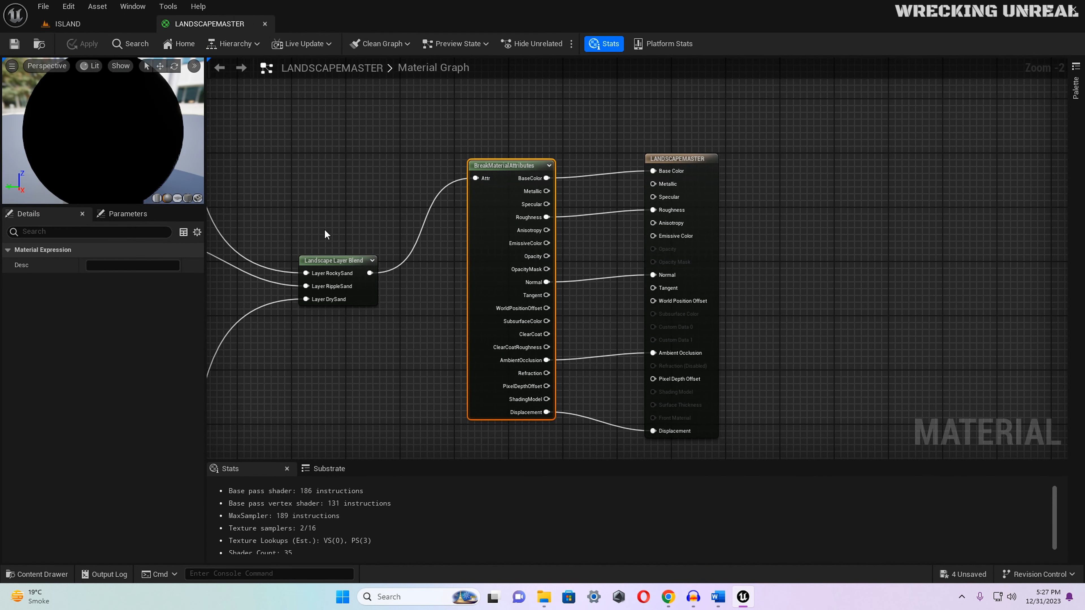
Step: Set the Nanite Displacement Magnitude of the LANDSCAPEMASTER material to 0.08, then apply and save the material
{"action": "right_click_drag", "start_coordinate": [326, 178], "coordinate": [460, 214]}
{"action": "scroll", "coordinate": [474, 254], "scroll_direction": "down", "scroll_amount": 2}
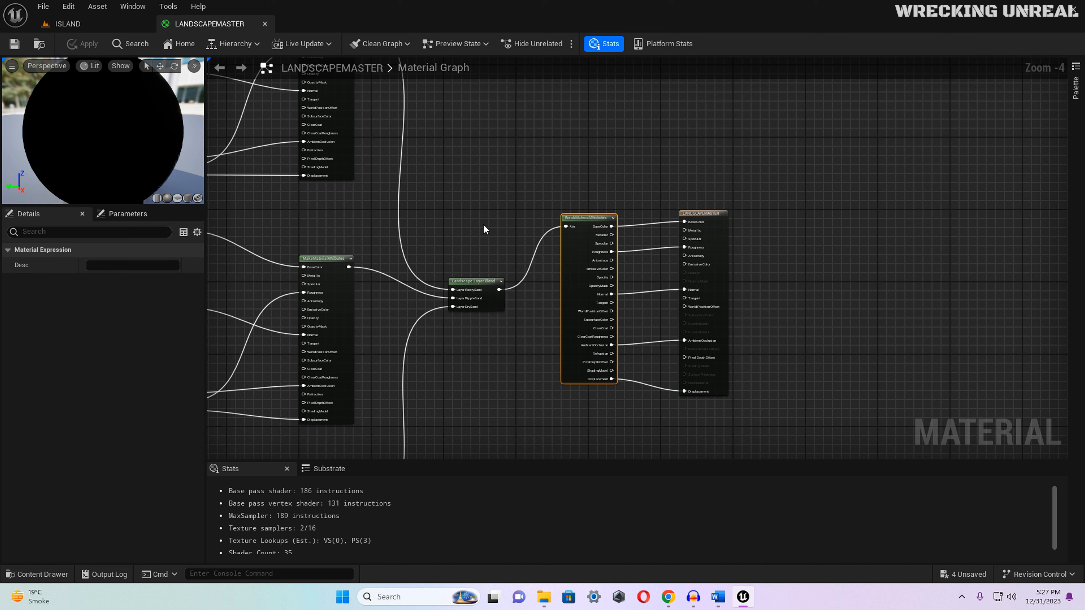
{"action": "left_click", "coordinate": [693, 213]}
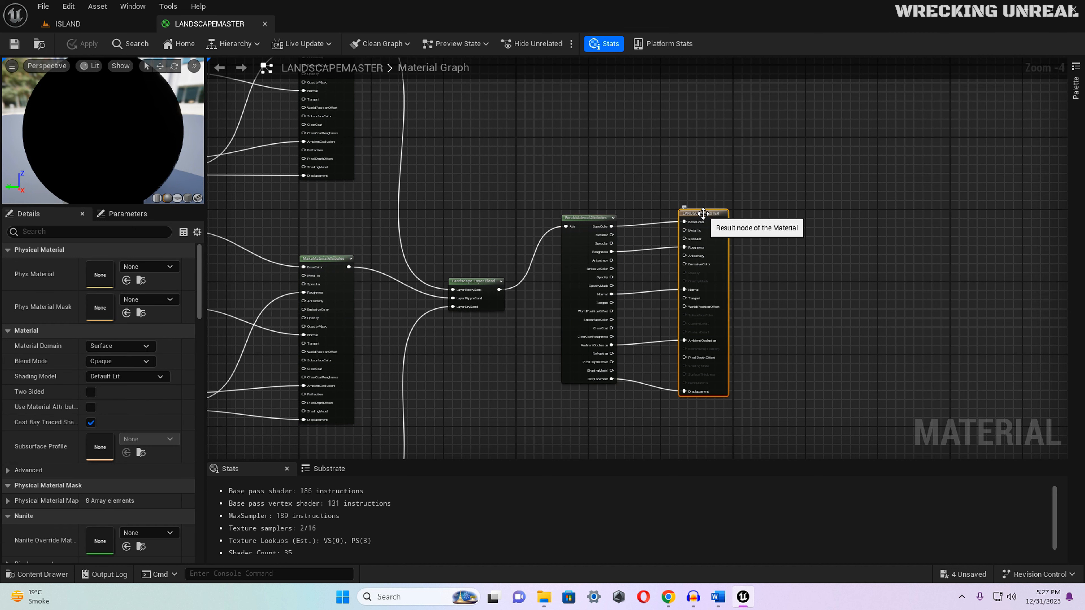
{"action": "scroll", "coordinate": [17, 452], "scroll_direction": "down", "scroll_amount": 3}
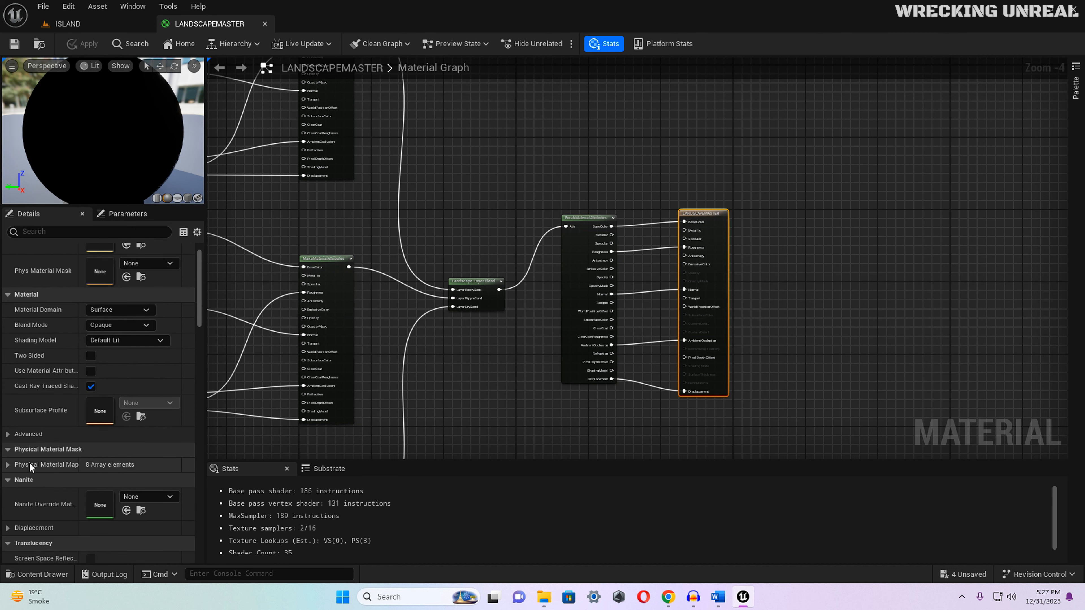
{"action": "left_click", "coordinate": [9, 496]}
{"action": "scroll", "coordinate": [86, 474], "scroll_direction": "down", "scroll_amount": 2}
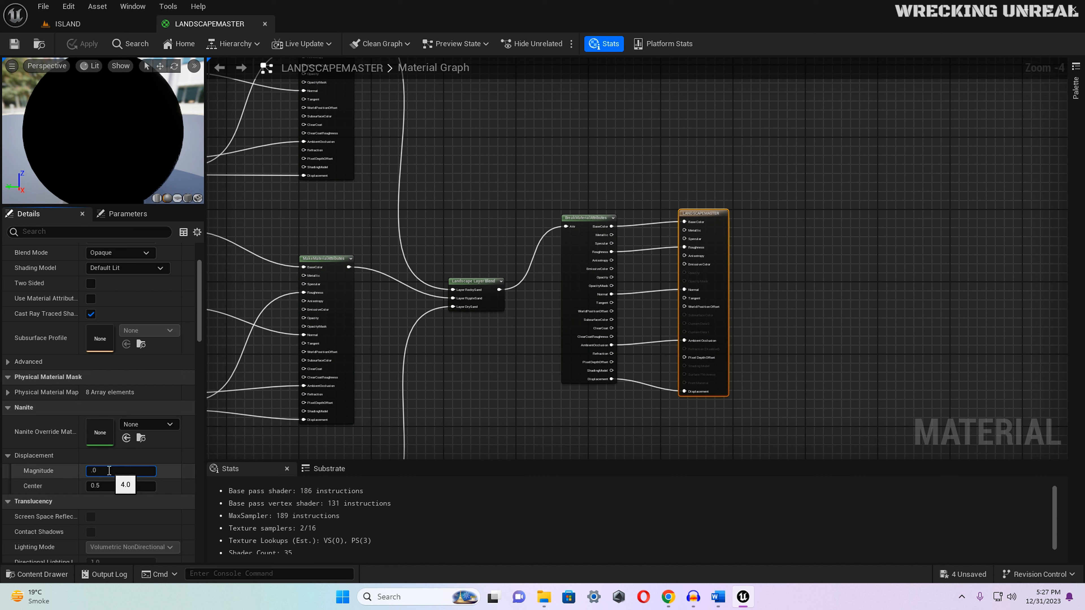
{"action": "key", "text": "Tab"}
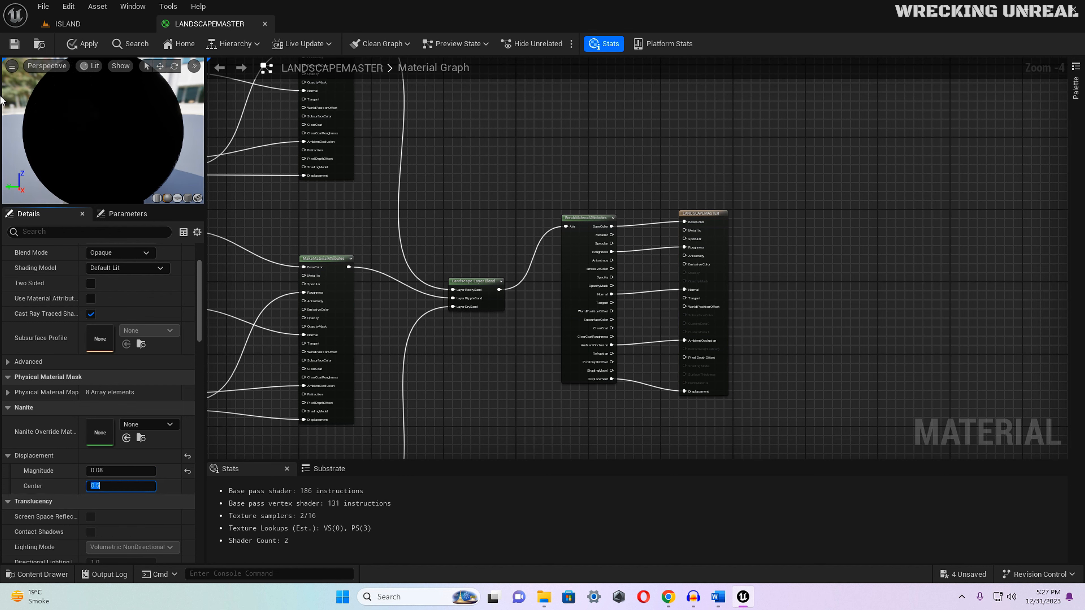
{"action": "left_click", "coordinate": [82, 43]}
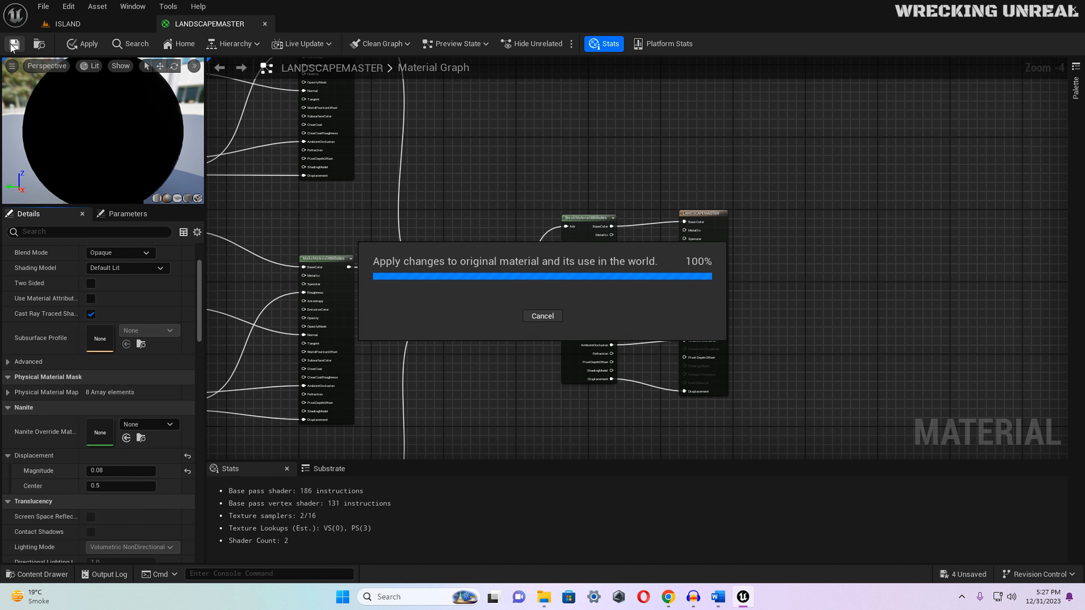
Step: Enable Nanite on the Landscape actor in the ISLAND level and build its Nanite data
{"action": "left_click", "coordinate": [85, 24]}
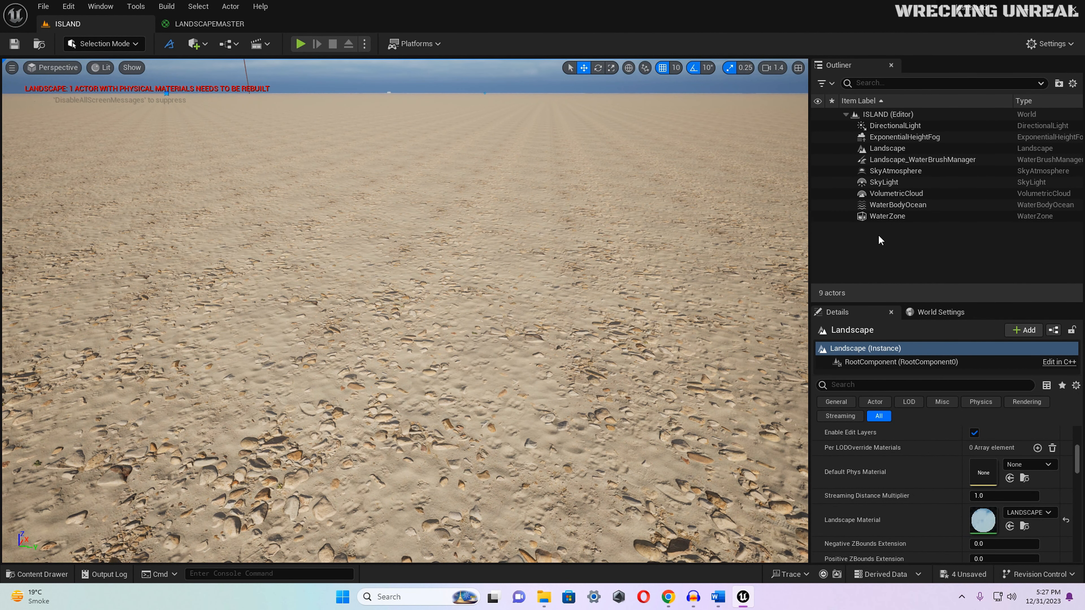
{"action": "left_click", "coordinate": [887, 148]}
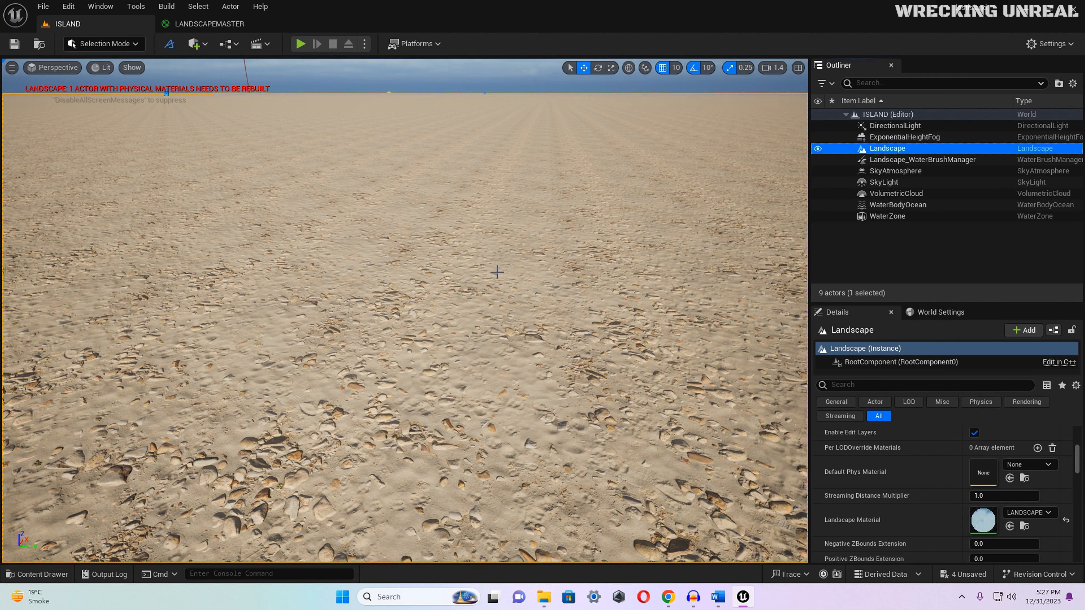
{"action": "scroll", "coordinate": [914, 457], "scroll_direction": "down", "scroll_amount": 2}
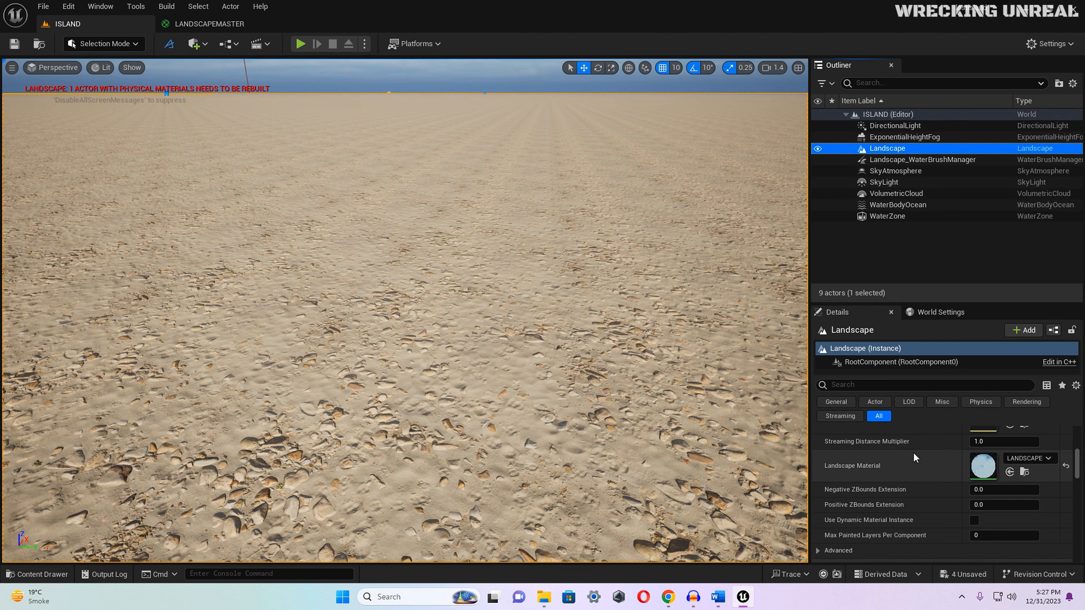
{"action": "scroll", "coordinate": [914, 461], "scroll_direction": "down", "scroll_amount": 5}
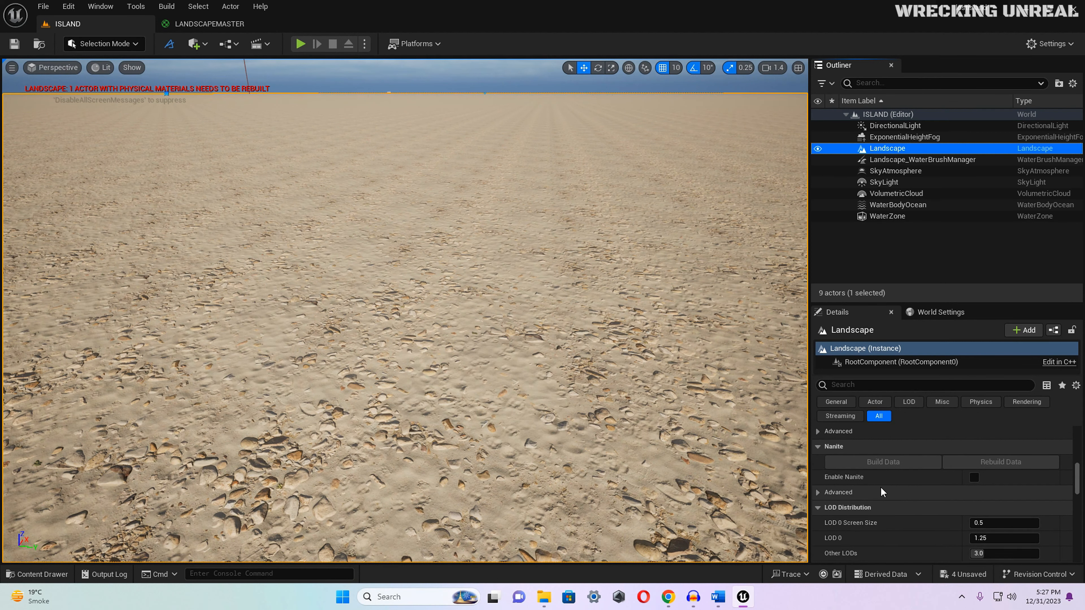
{"action": "left_click", "coordinate": [975, 477]}
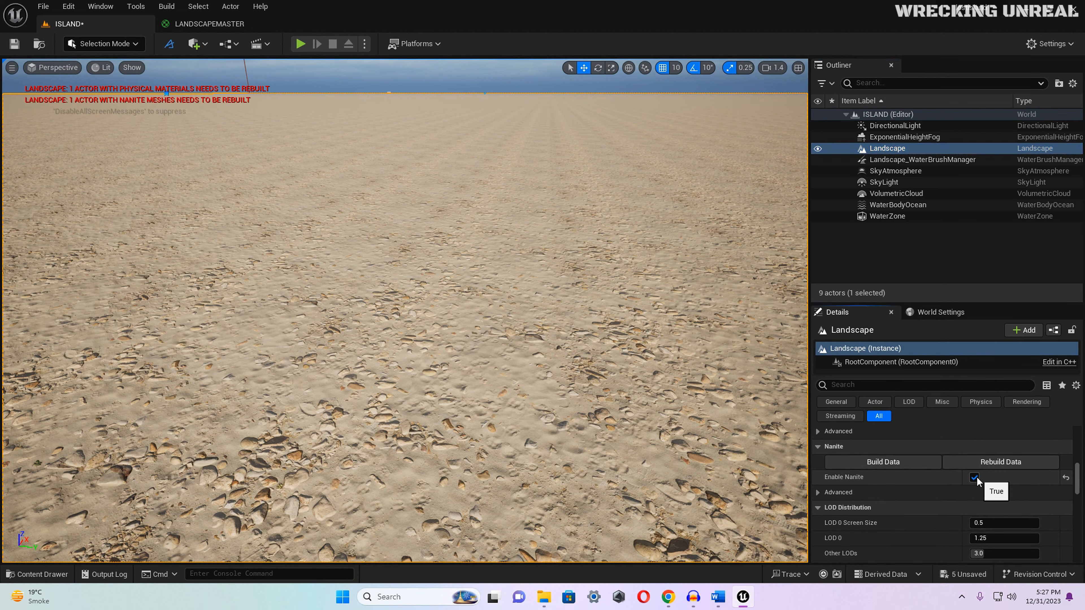
{"action": "left_click", "coordinate": [900, 463]}
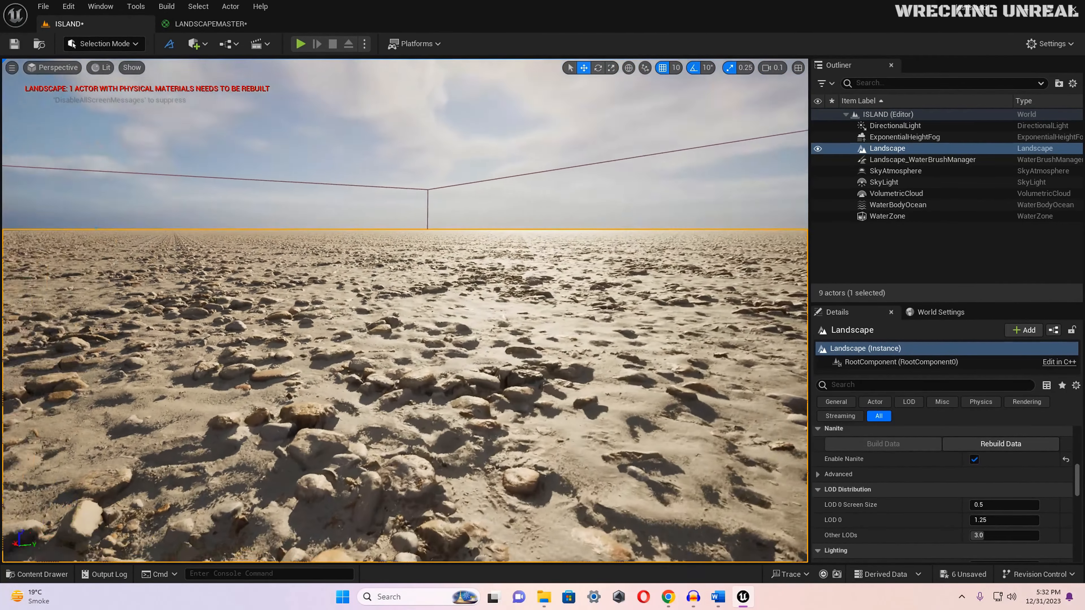
Step: Set the Nanite Displacement Magnitude of the LANDSCAPEMASTER material to 0.09 and save the material
{"action": "key", "text": "w"}
{"action": "right_click_drag", "start_coordinate": [405, 311], "coordinate": [311, 375]}
{"action": "key", "text": "w"}
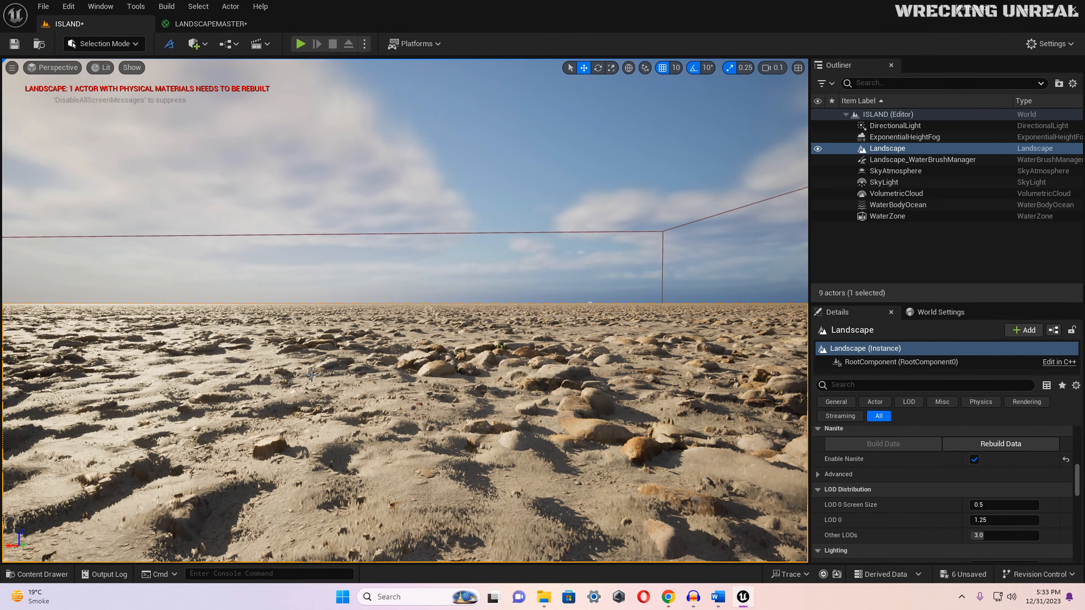
{"action": "left_click", "coordinate": [193, 23]}
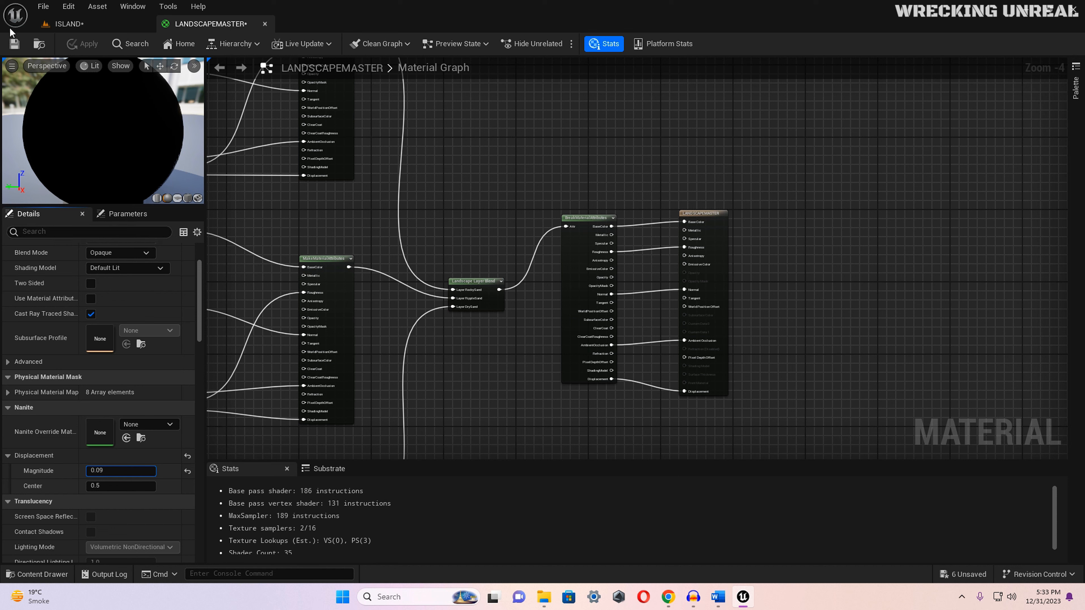
{"action": "left_click", "coordinate": [14, 44]}
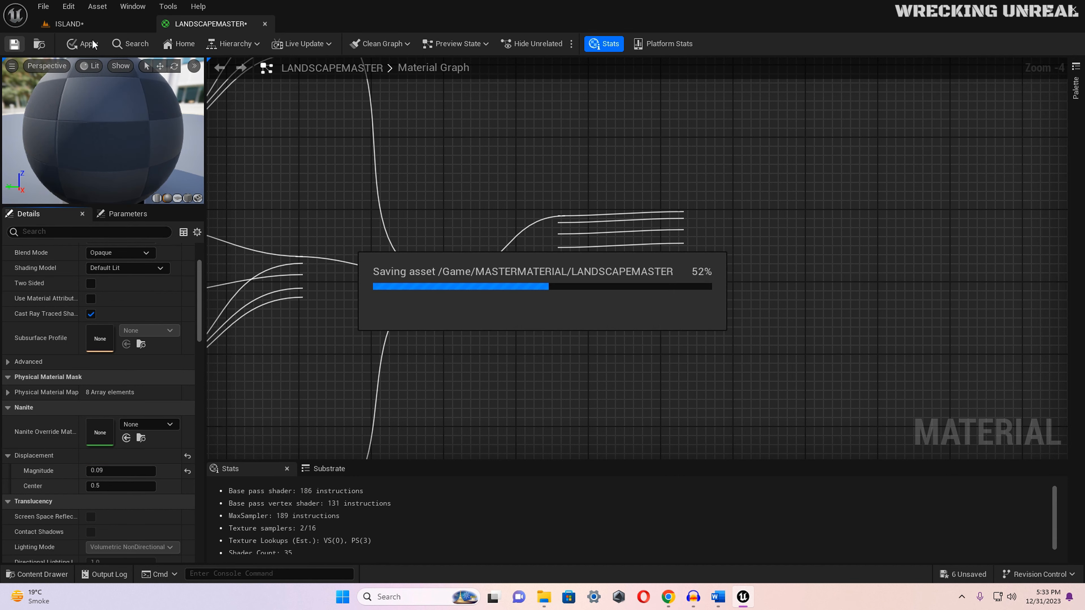
Step: Rebuild the Nanite data of the landscape in the ISLAND level and check the displaced ground up close
{"action": "left_click", "coordinate": [88, 24]}
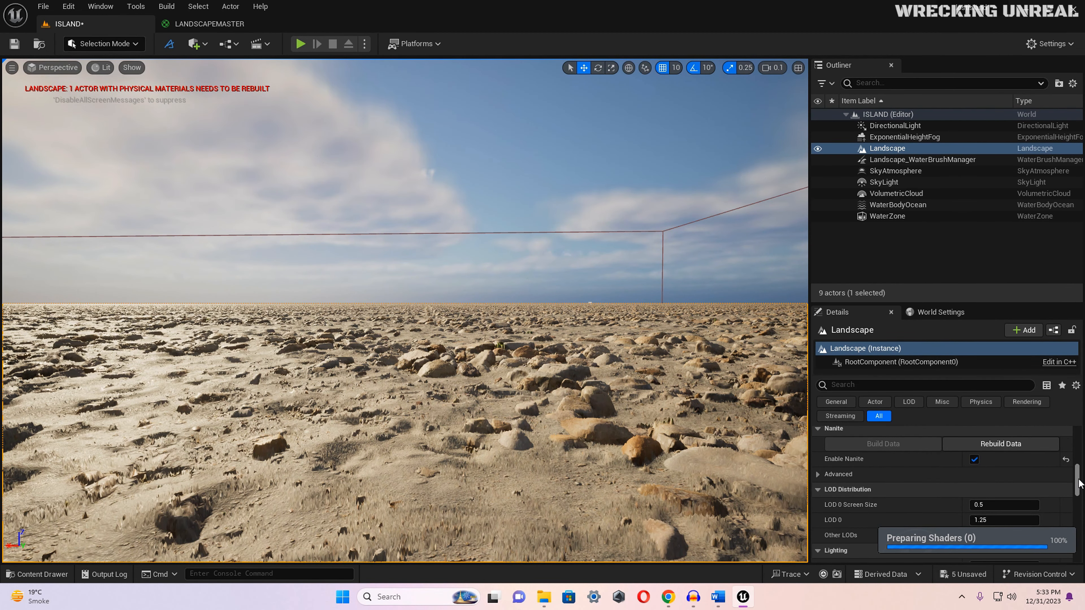
{"action": "left_click", "coordinate": [1024, 444]}
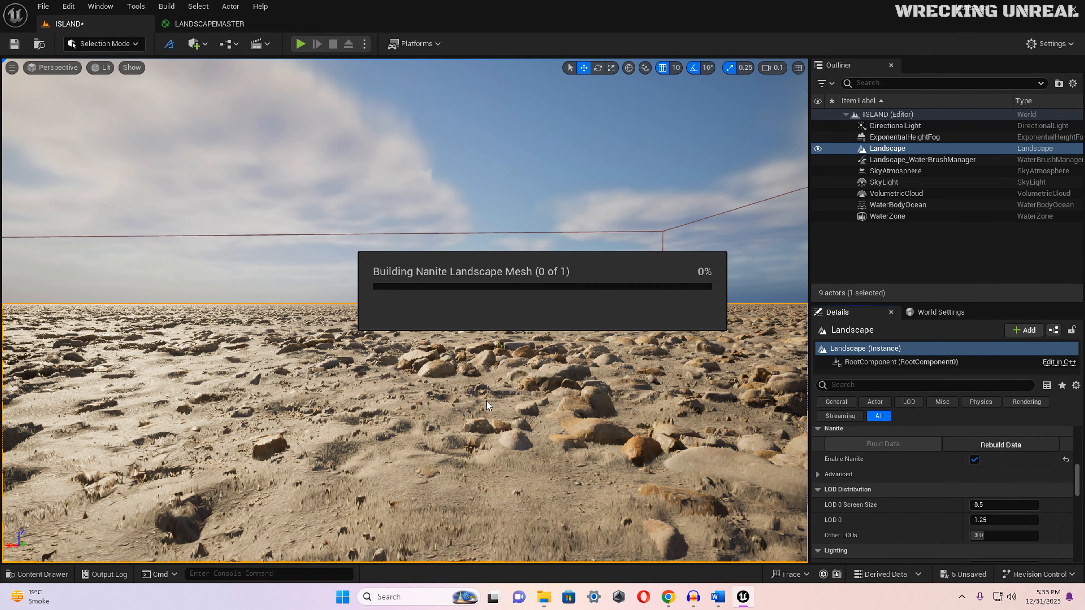
{"action": "right_click_drag", "start_coordinate": [489, 406], "coordinate": [483, 384]}
{"action": "key", "text": "w"}
{"action": "key", "text": "w"}
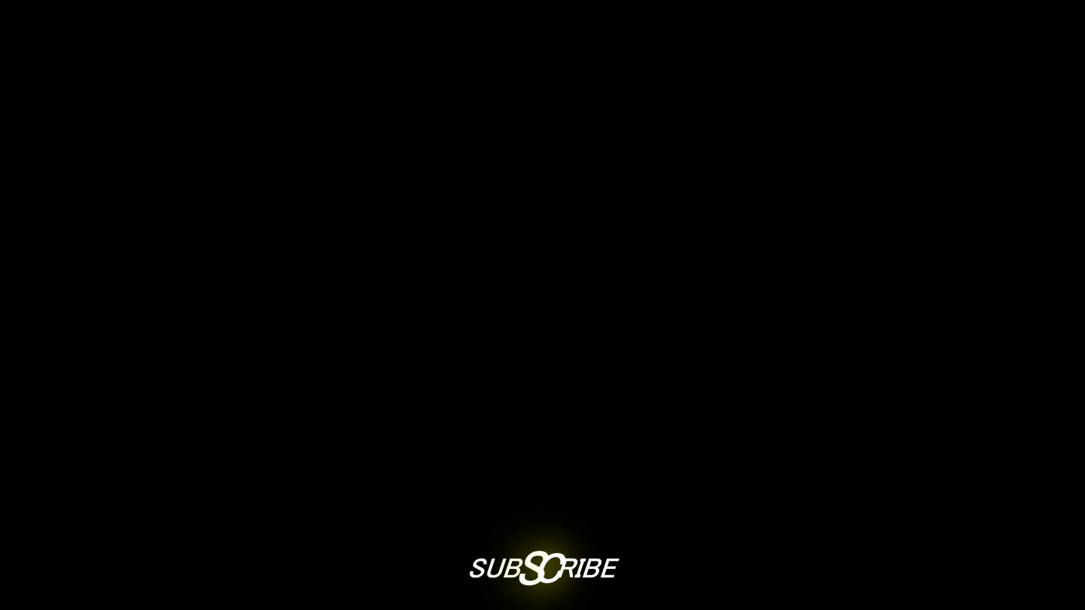